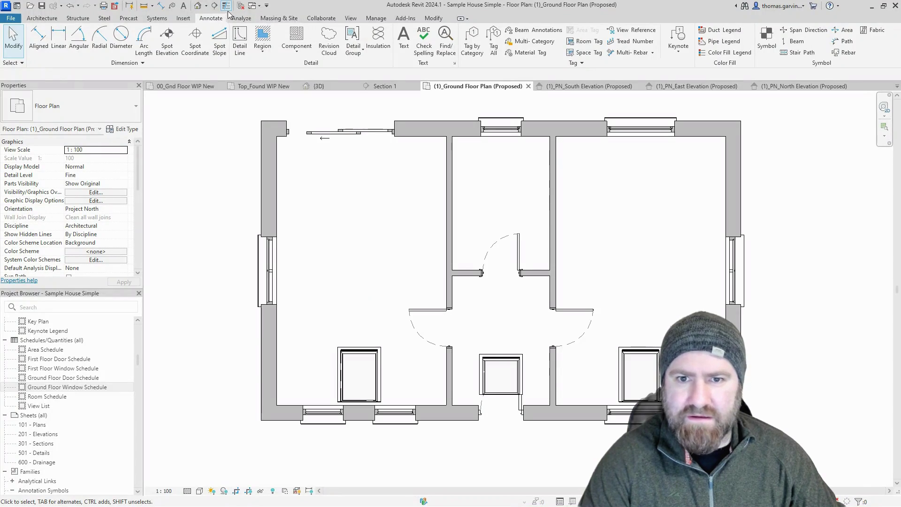
- Open the default 3D view of the house and orbit it to a tilted view
{"action": "left_click", "coordinate": [198, 5]}
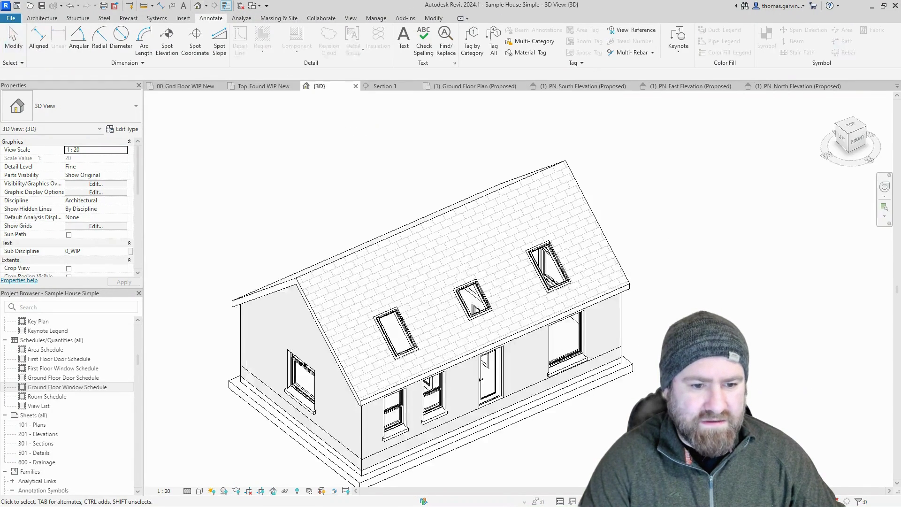
{"action": "scroll", "coordinate": [378, 409], "scroll_direction": "down", "scroll_amount": 2}
{"action": "mouse_move", "coordinate": [378, 408]}
{"action": "middle_mouse_down", "text": "shift"}
{"action": "mouse_move", "coordinate": [422, 375]}
{"action": "mouse_move", "coordinate": [366, 421]}
{"action": "middle_mouse_up", "text": "shift"}
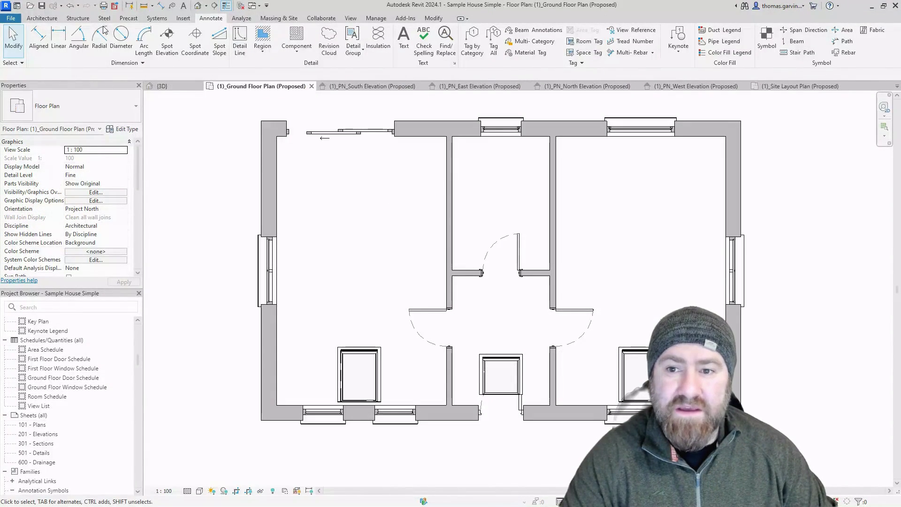
- Create a new family from the Annotations template Metric Window Tag.rft
{"action": "left_click", "coordinate": [11, 18]}
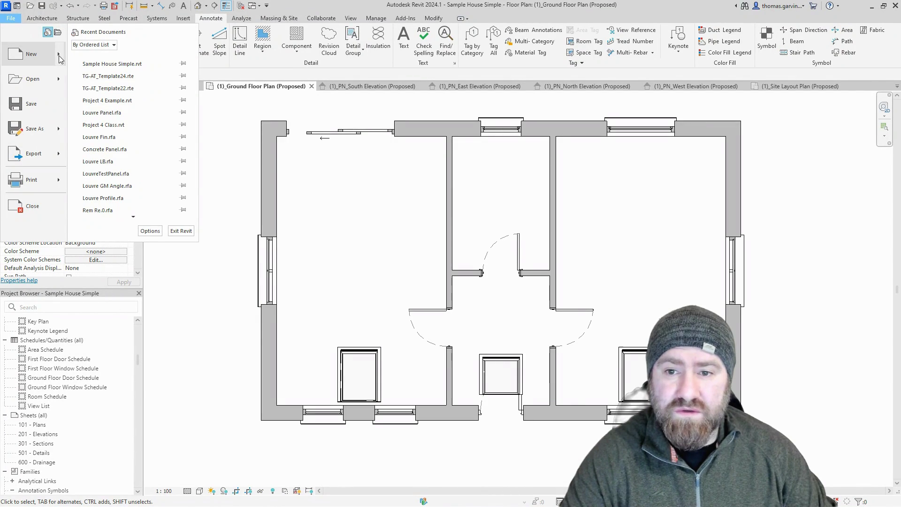
{"action": "mouse_move", "coordinate": [59, 60]}
{"action": "left_click", "coordinate": [100, 56]}
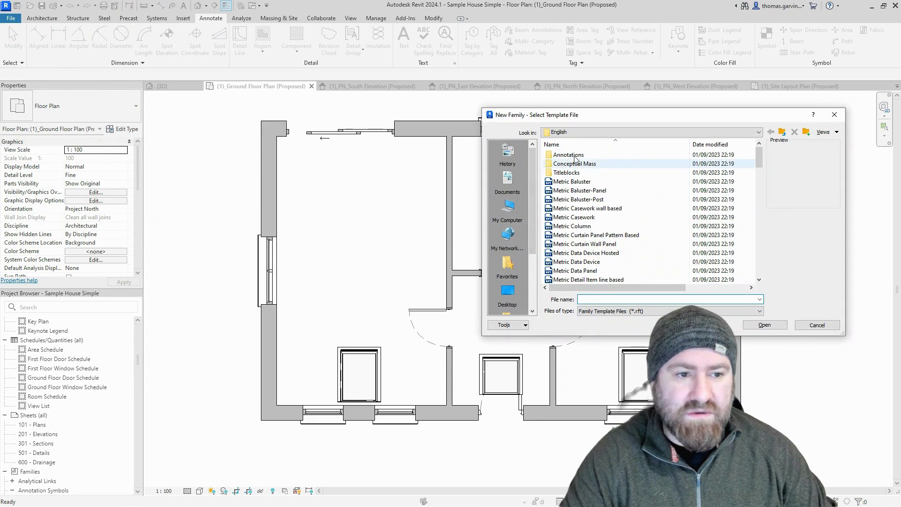
{"action": "double_click", "coordinate": [590, 158]}
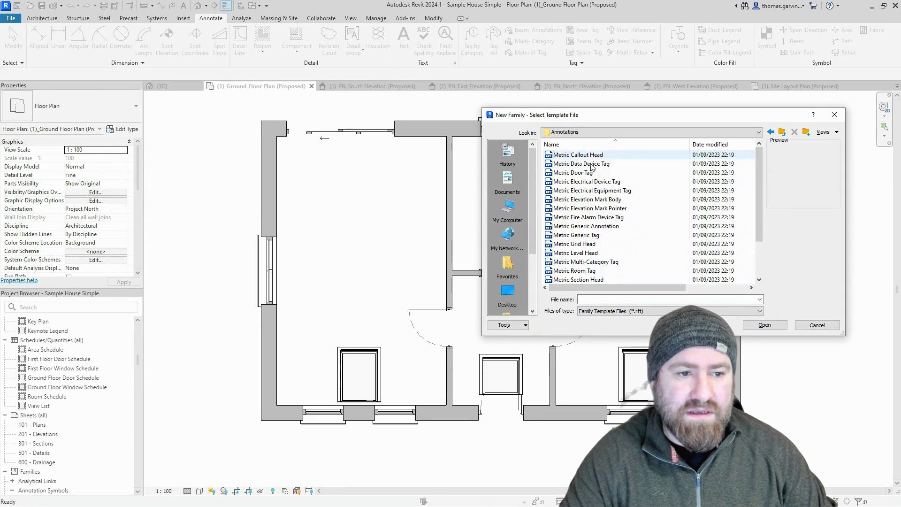
{"action": "scroll", "coordinate": [603, 202], "scroll_direction": "down", "scroll_amount": 2}
{"action": "left_click", "coordinate": [581, 271]}
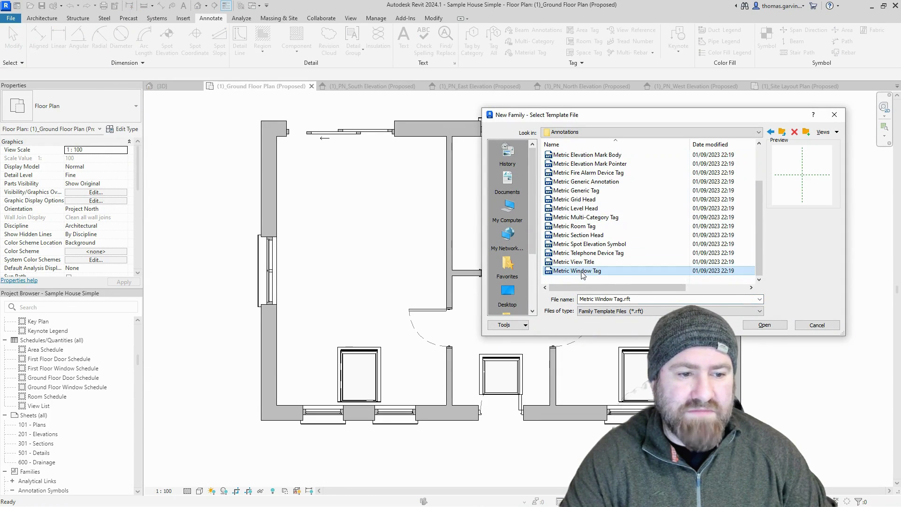
{"action": "left_click", "coordinate": [769, 326]}
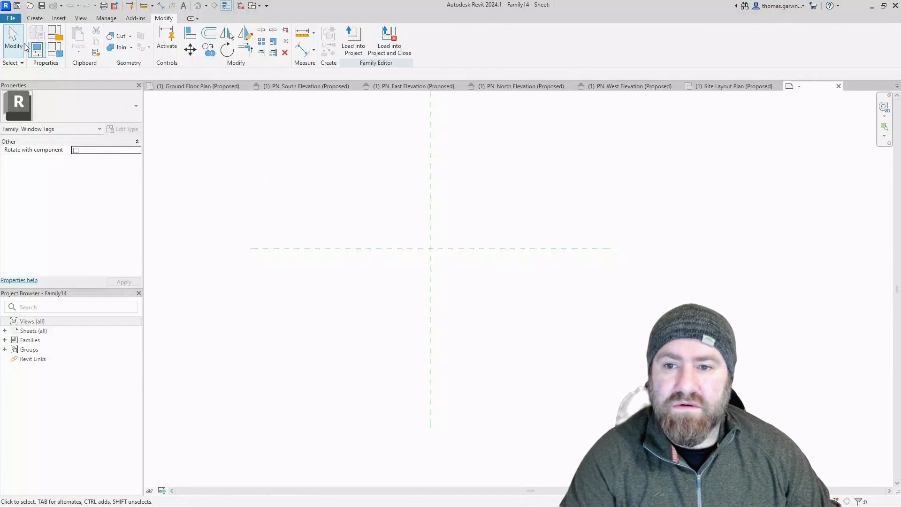
- Start a label and duplicate the 3mm label type as a new type named 2mm
{"action": "left_click", "coordinate": [34, 18]}
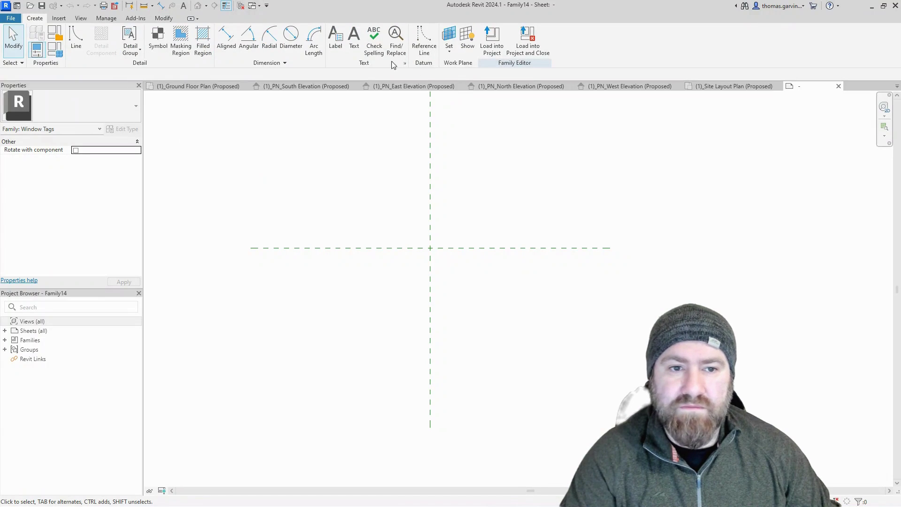
{"action": "left_click", "coordinate": [336, 49]}
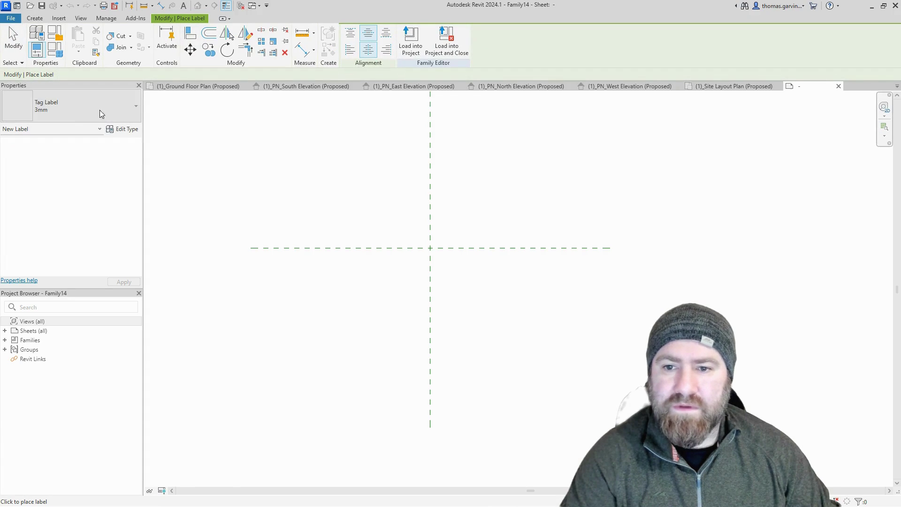
{"action": "left_click", "coordinate": [78, 108]}
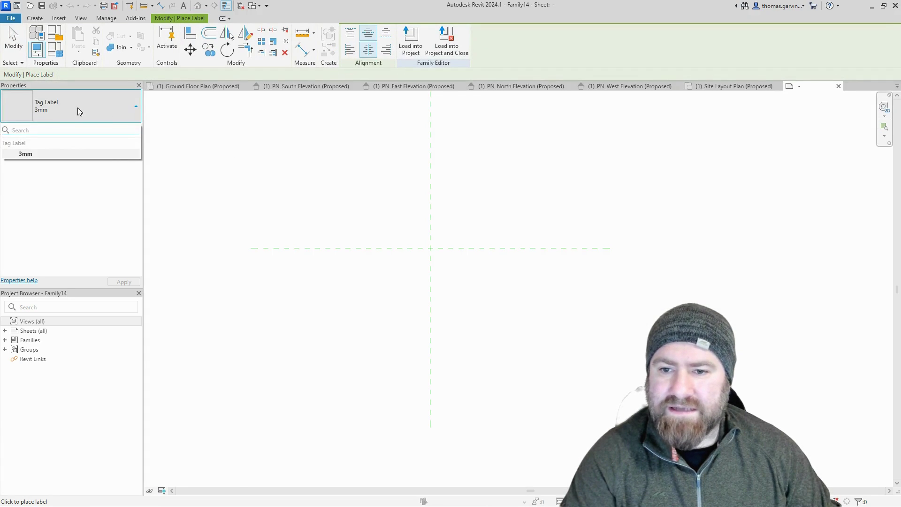
{"action": "left_click", "coordinate": [77, 108]}
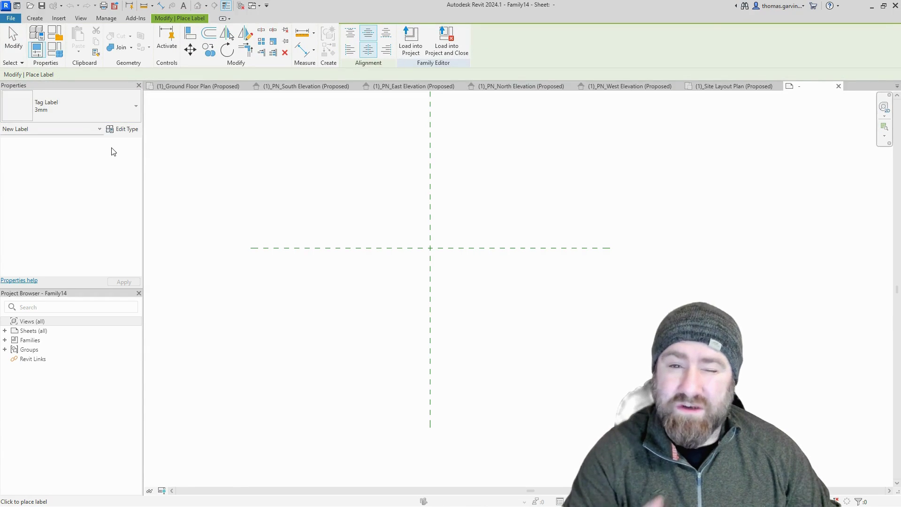
{"action": "left_click", "coordinate": [126, 129]}
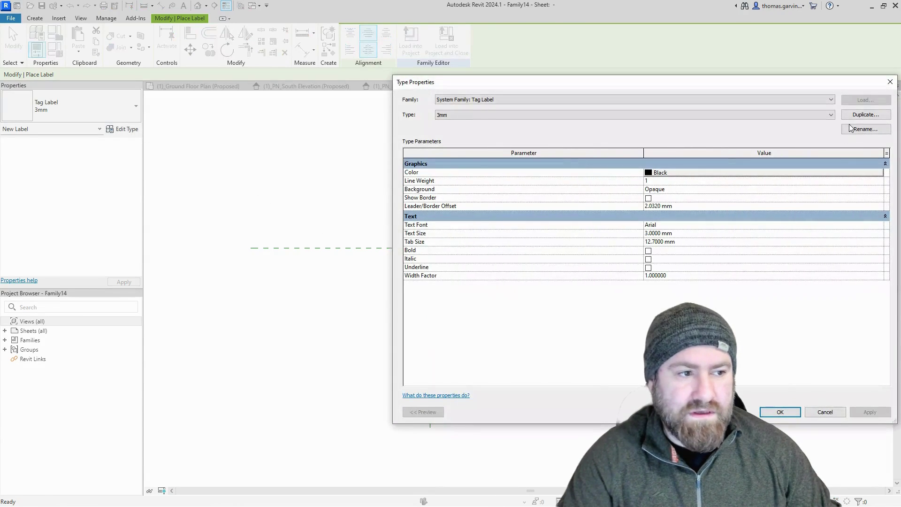
{"action": "left_click", "coordinate": [860, 115]}
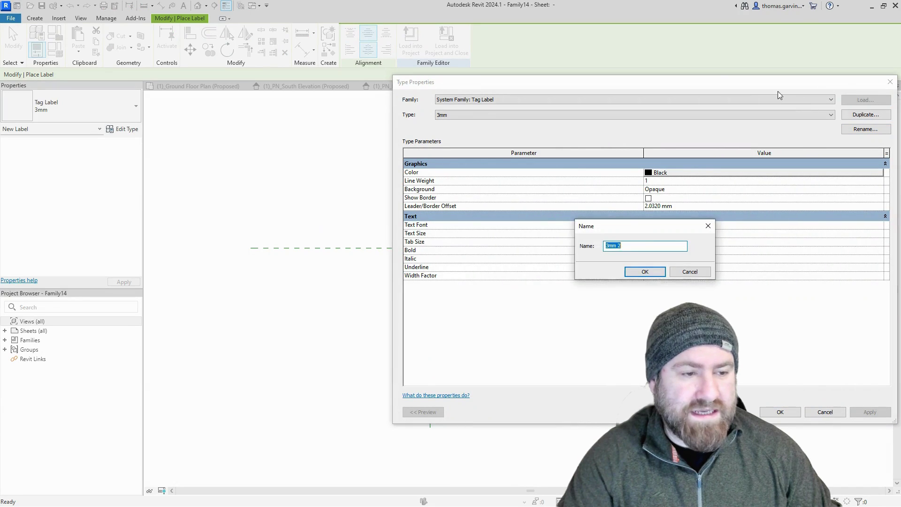
{"action": "type", "text": "2mm"}
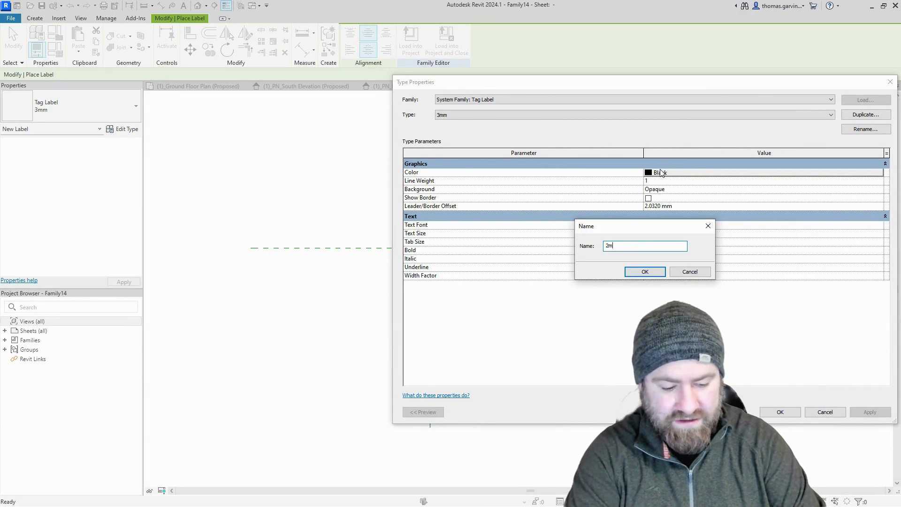
{"action": "left_click", "coordinate": [645, 272]}
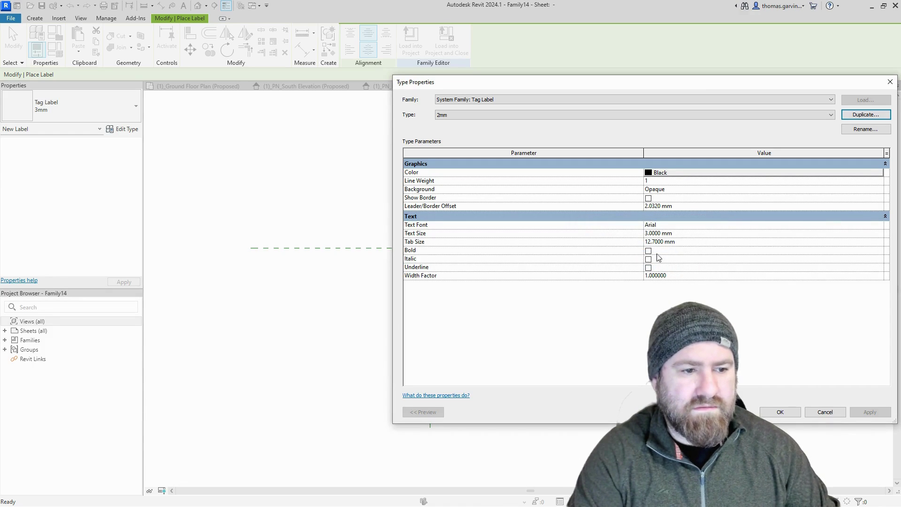
- Give the 2mm type a transparent background, text size 2, tab size 5 and offset 1
{"action": "left_click", "coordinate": [702, 190]}
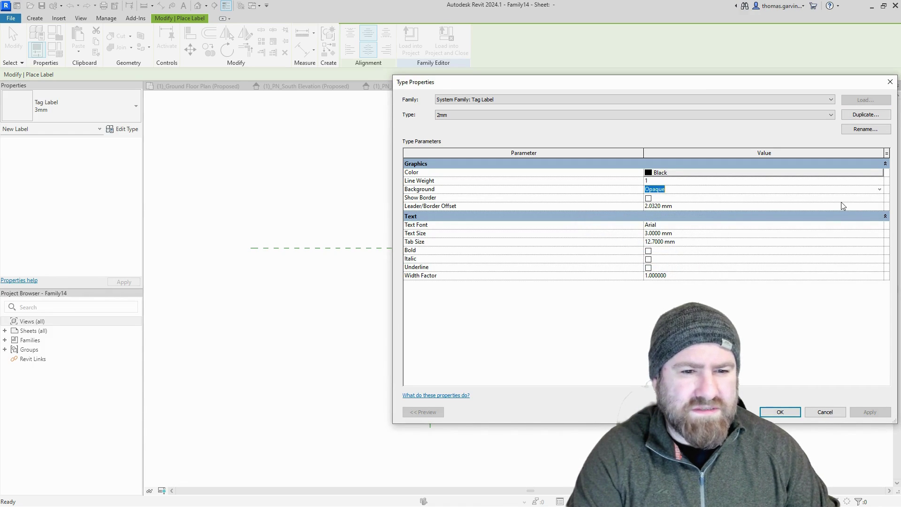
{"action": "left_click", "coordinate": [879, 190]}
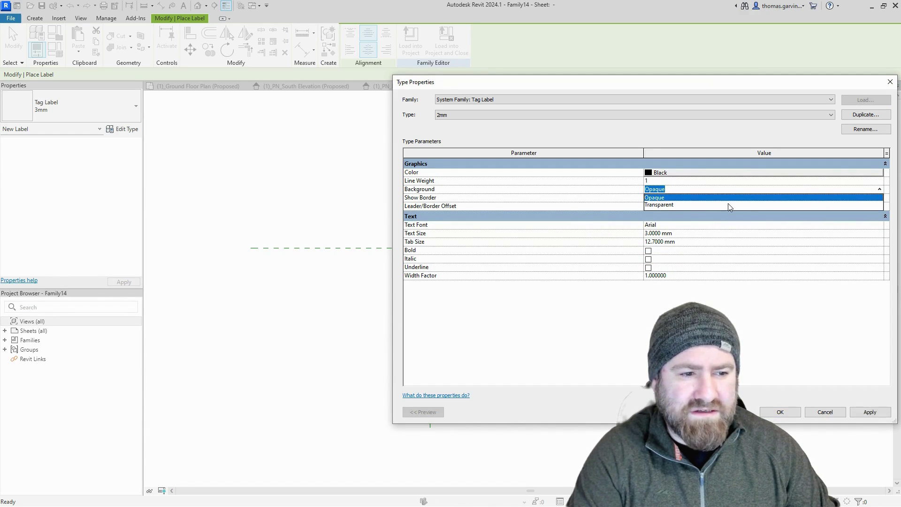
{"action": "left_click", "coordinate": [674, 206]}
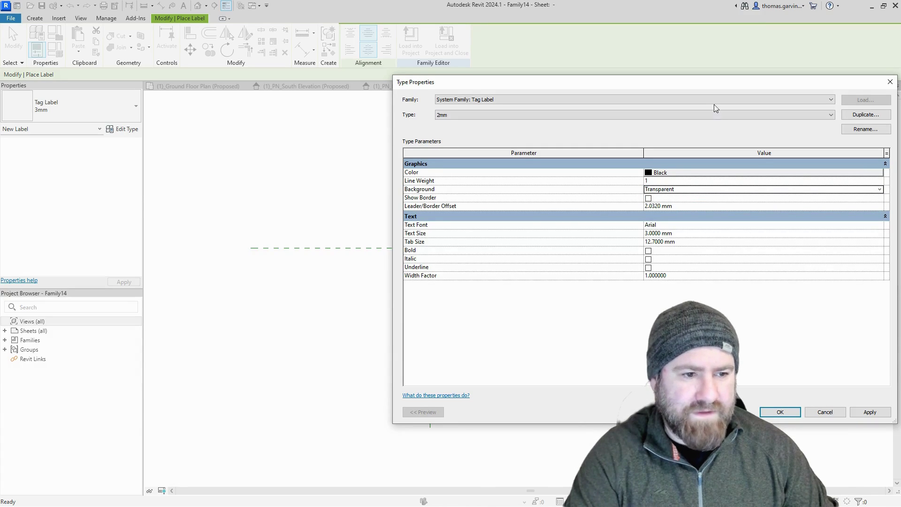
{"action": "left_click_drag", "start_coordinate": [698, 84], "coordinate": [518, 31]}
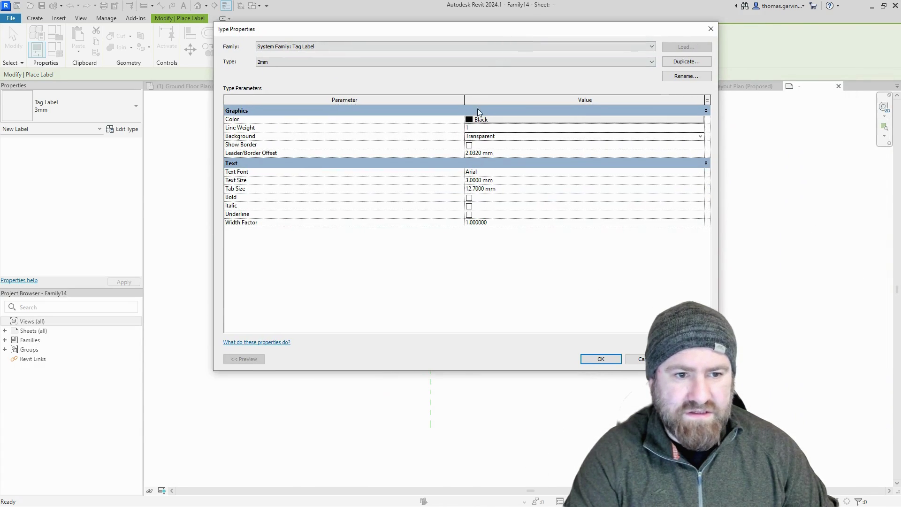
{"action": "left_click", "coordinate": [505, 181]}
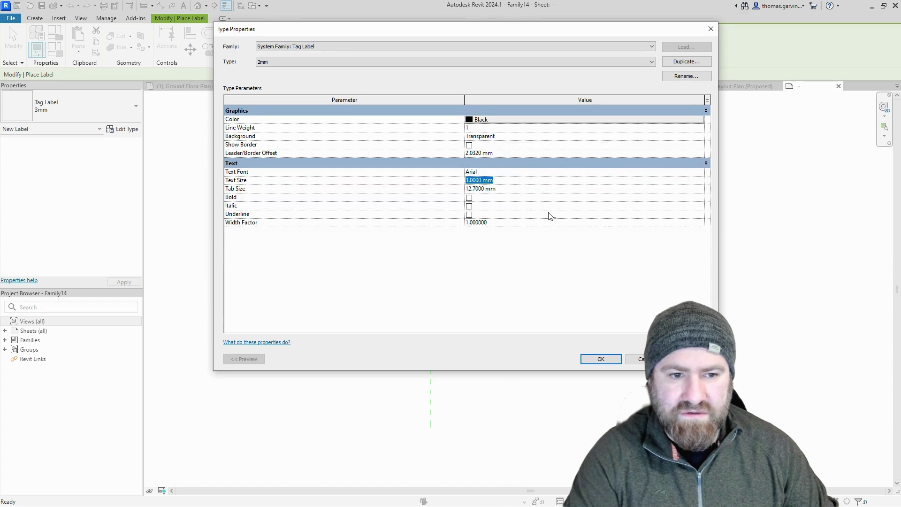
{"action": "type", "text": "2"}
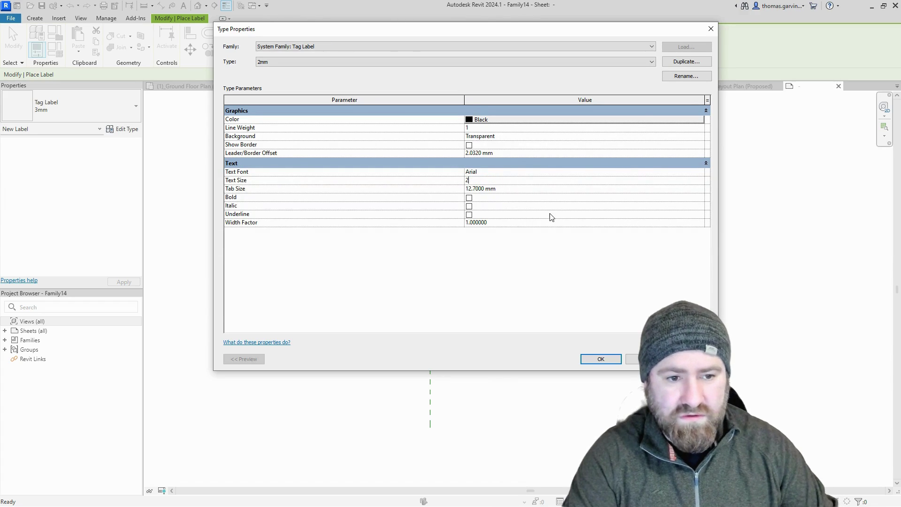
{"action": "left_click", "coordinate": [523, 190]}
{"action": "type", "text": "5"}
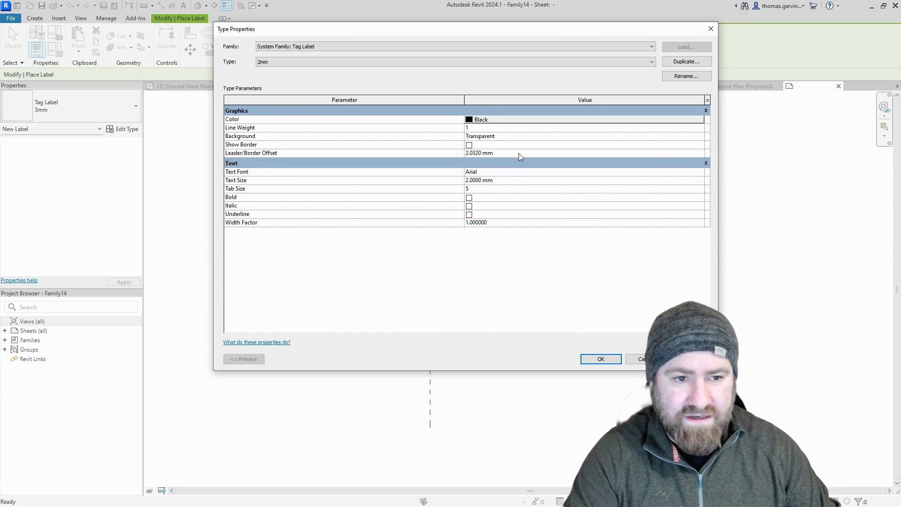
{"action": "left_click", "coordinate": [519, 153]}
{"action": "type", "text": "1"}
{"action": "key", "text": "Tab"}
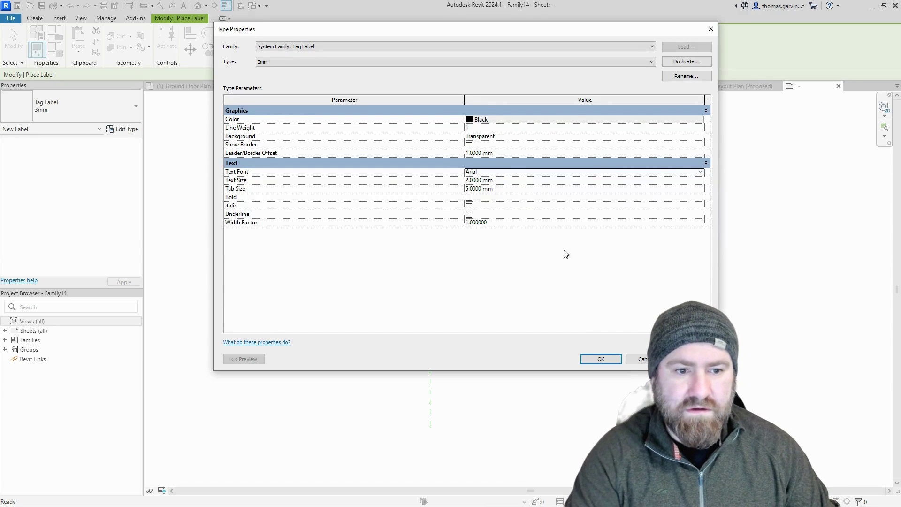
{"action": "left_click", "coordinate": [600, 359]}
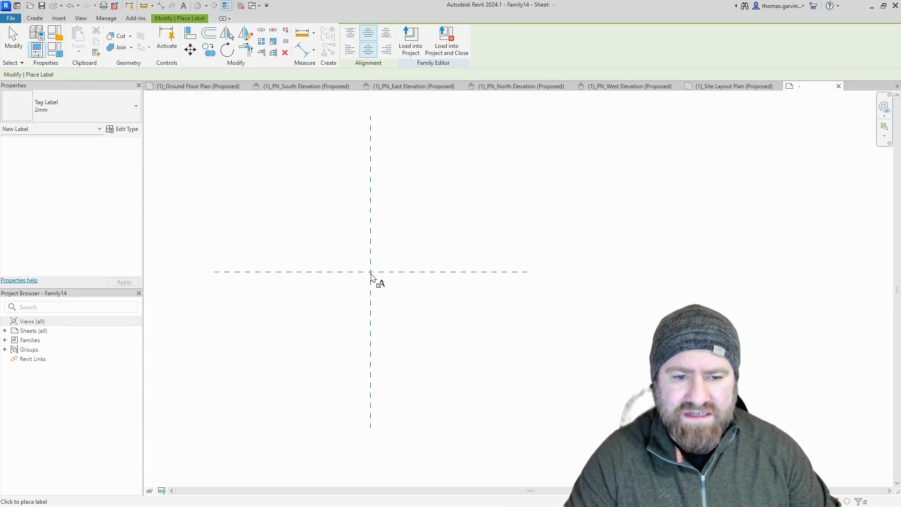
- Place a 2mm label showing the Mark parameter (sample 1i) at the reference-plane intersection
{"action": "scroll", "coordinate": [371, 276], "scroll_direction": "up", "scroll_amount": 2}
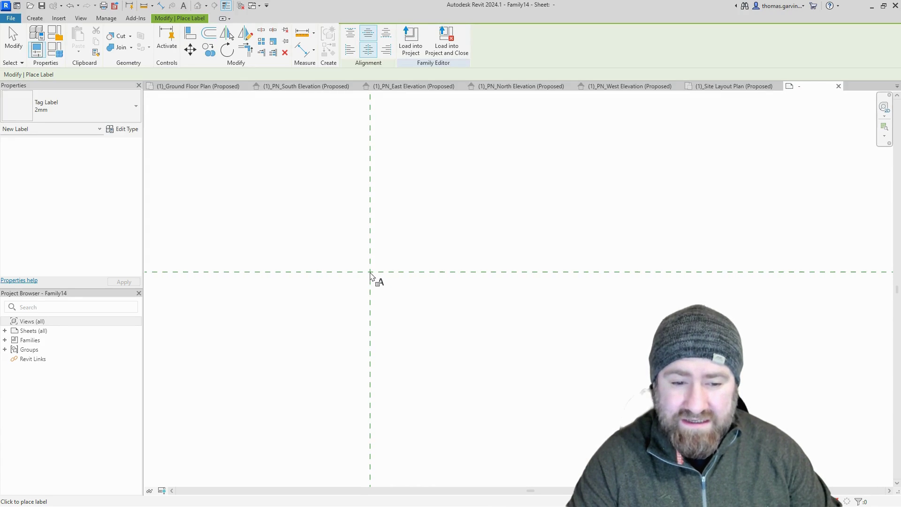
{"action": "left_click", "coordinate": [371, 276]}
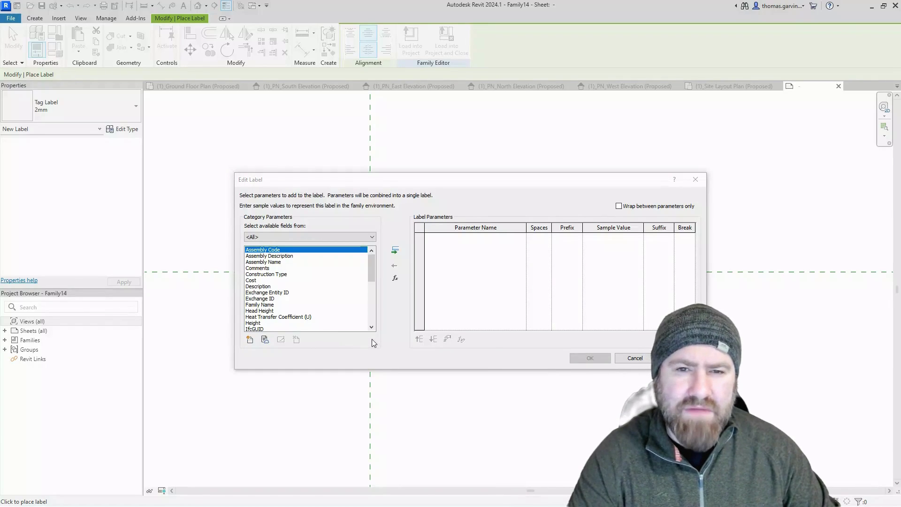
{"action": "left_click", "coordinate": [370, 266]}
{"action": "left_click_drag", "start_coordinate": [370, 266], "coordinate": [370, 292]}
{"action": "left_click", "coordinate": [253, 261]}
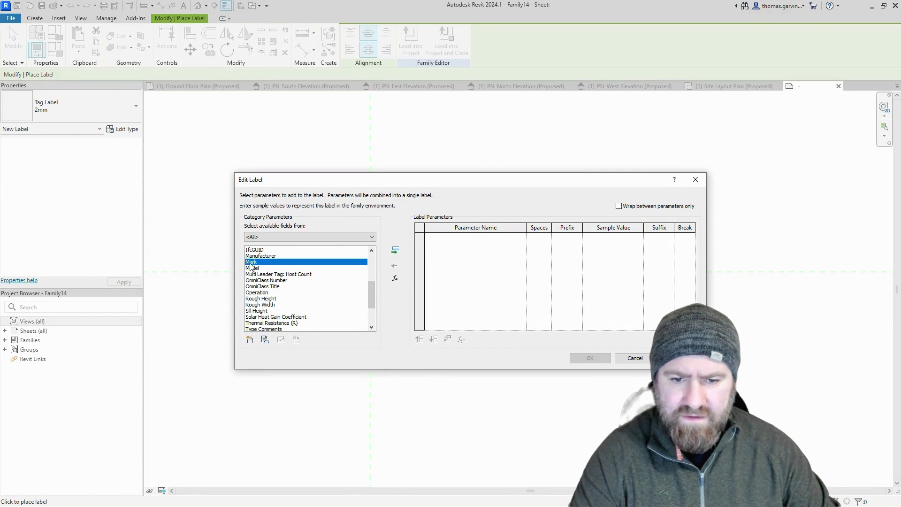
{"action": "left_click", "coordinate": [395, 252]}
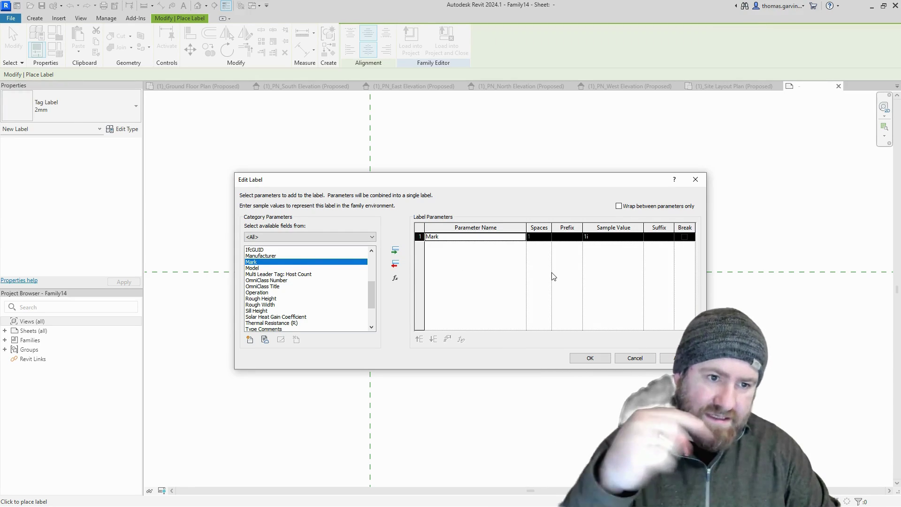
{"action": "left_click", "coordinate": [591, 358]}
- Link the 1i label's Visible property to a new Yes/No parameter named 'Mark'
{"action": "left_click", "coordinate": [370, 273]}
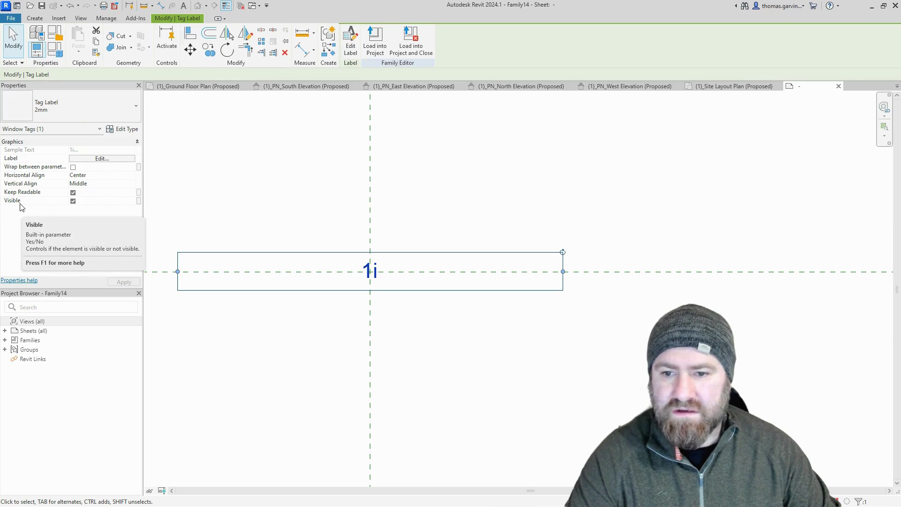
{"action": "left_click", "coordinate": [139, 201]}
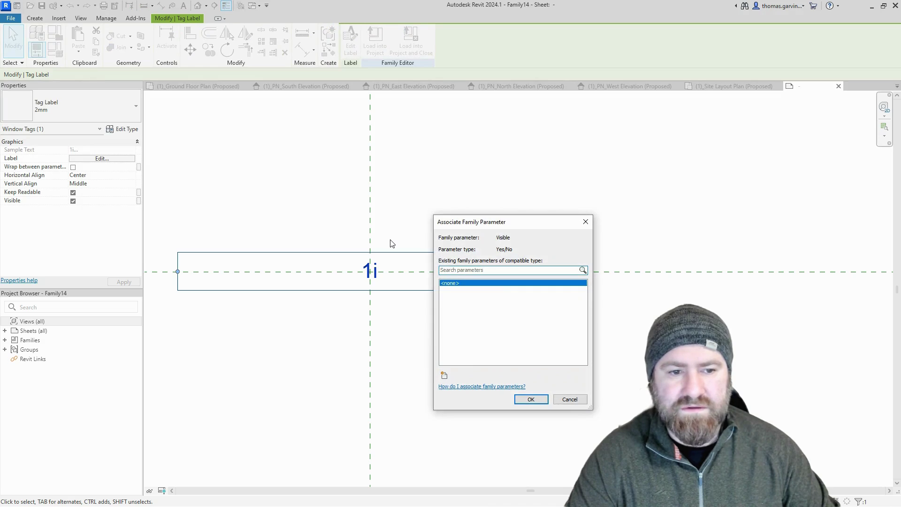
{"action": "left_click", "coordinate": [444, 376]}
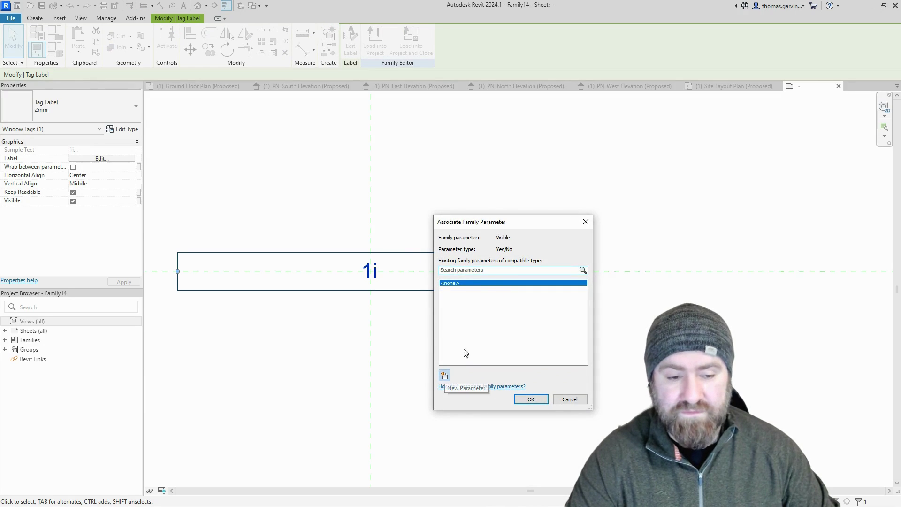
{"action": "type", "text": "Mark"}
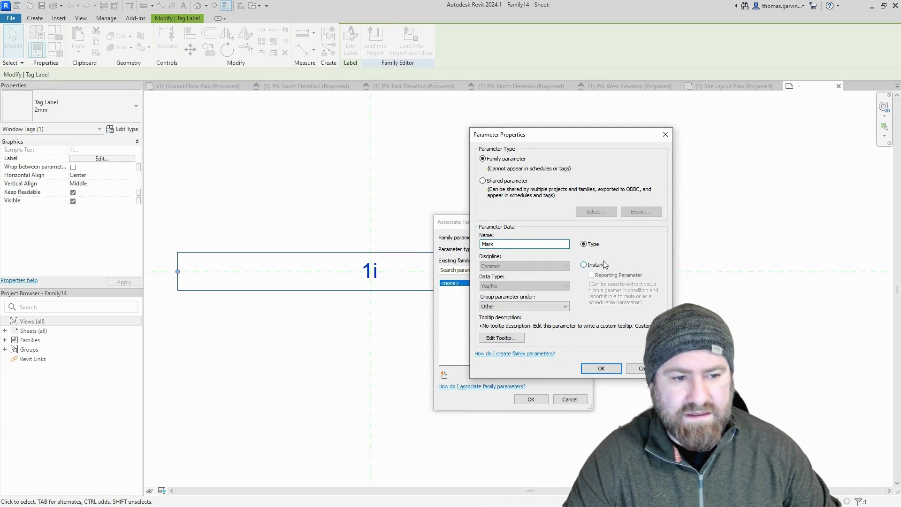
{"action": "left_click", "coordinate": [600, 368]}
{"action": "left_click", "coordinate": [532, 400]}
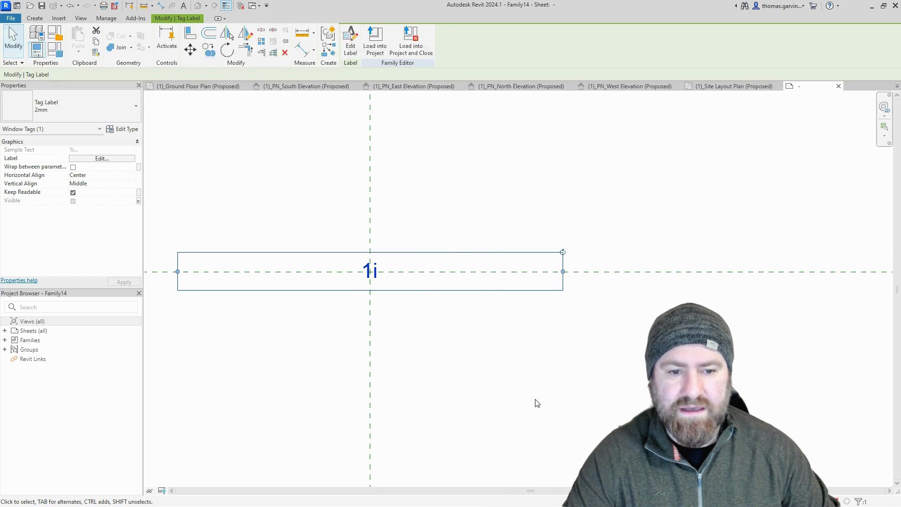
- Temporarily hide the 1i label
{"action": "key", "text": "Escape"}
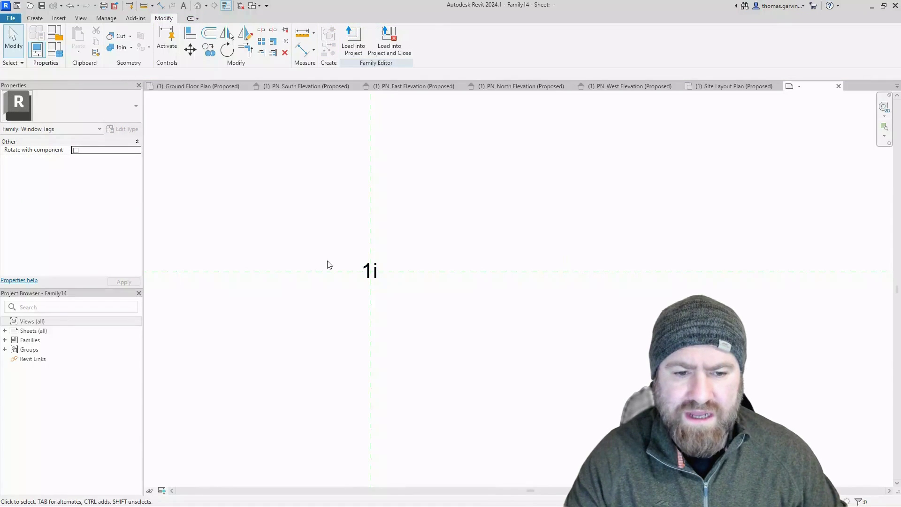
{"action": "left_click", "coordinate": [371, 270]}
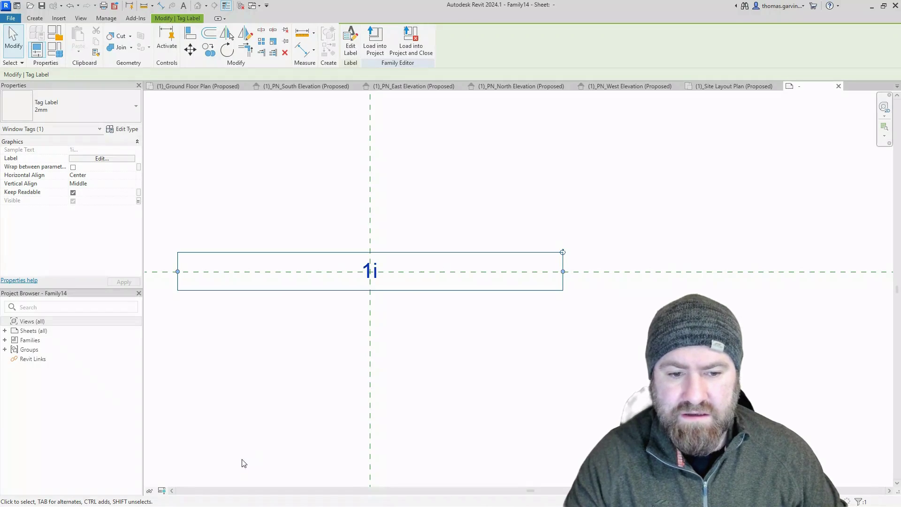
{"action": "left_click", "coordinate": [150, 491]}
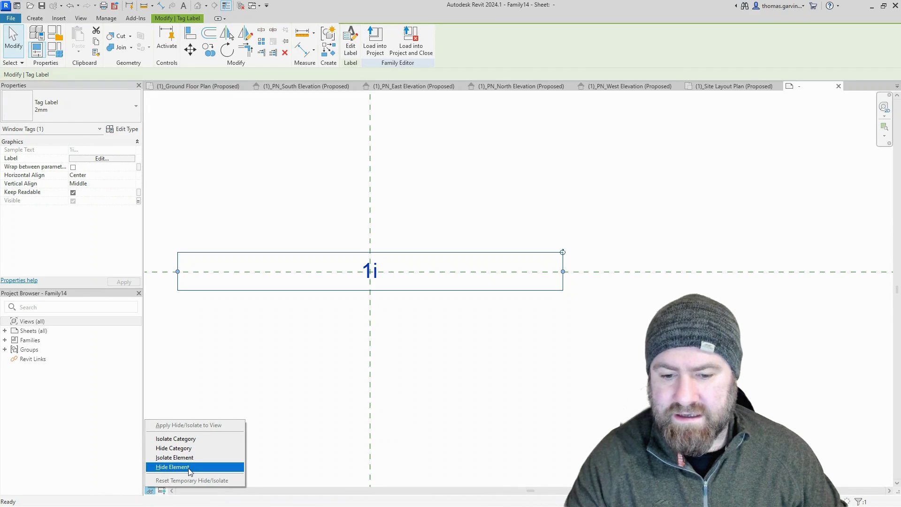
{"action": "left_click", "coordinate": [172, 467]}
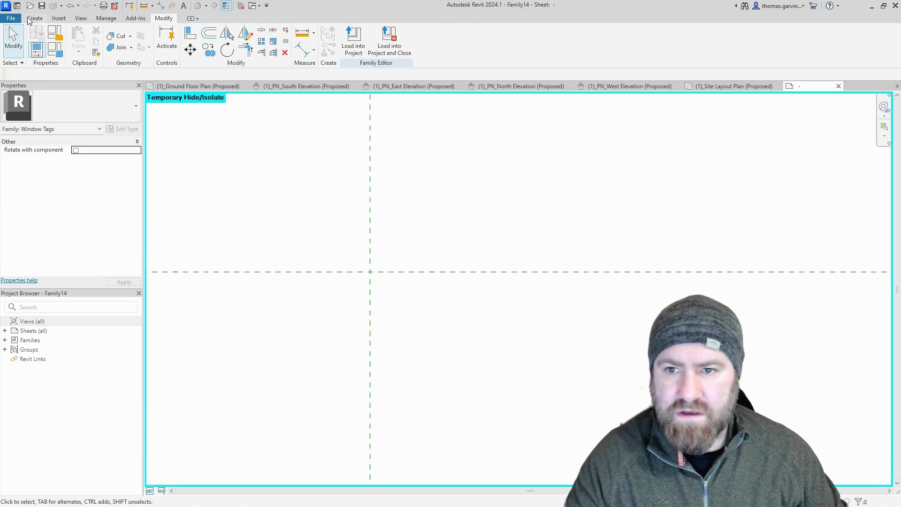
- Place a new label showing Type Mark (sample 1t) at the reference-plane intersection
{"action": "left_click", "coordinate": [336, 40]}
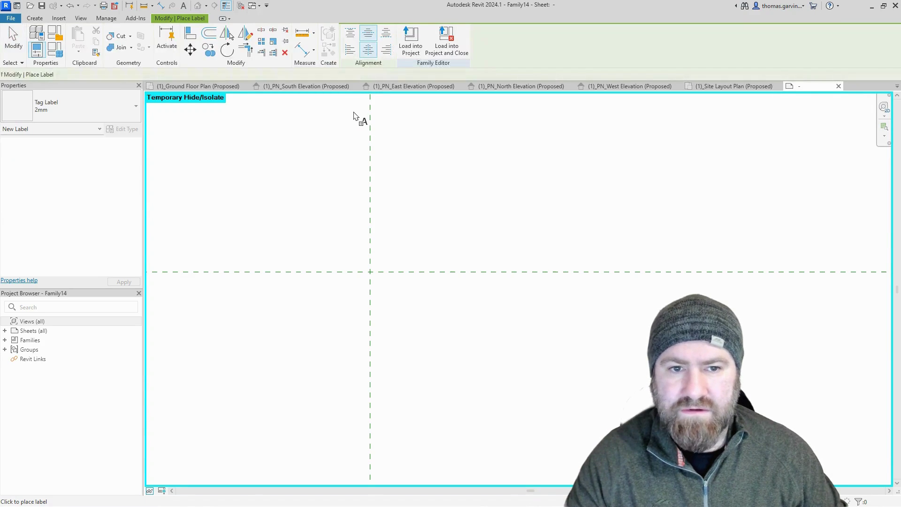
{"action": "left_click", "coordinate": [371, 271]}
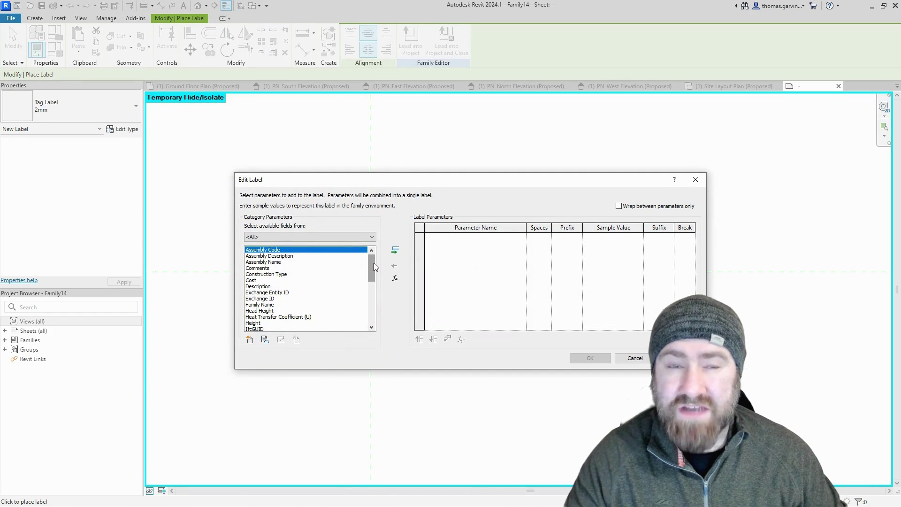
{"action": "left_click_drag", "start_coordinate": [374, 266], "coordinate": [345, 314]}
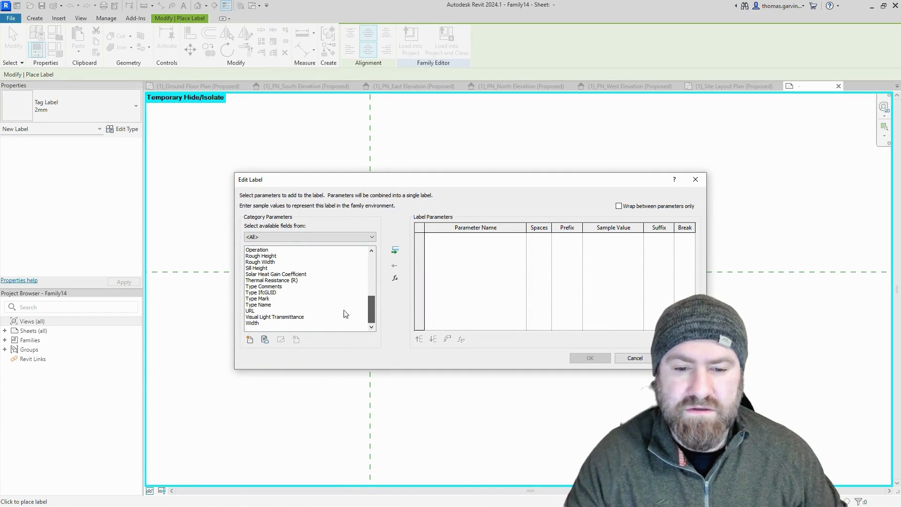
{"action": "left_click", "coordinate": [261, 300]}
{"action": "left_click", "coordinate": [396, 253]}
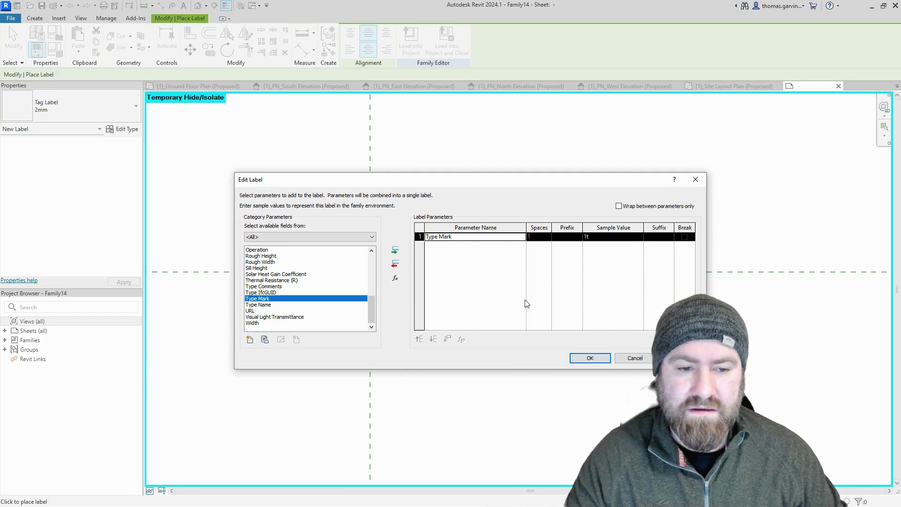
{"action": "left_click", "coordinate": [590, 359]}
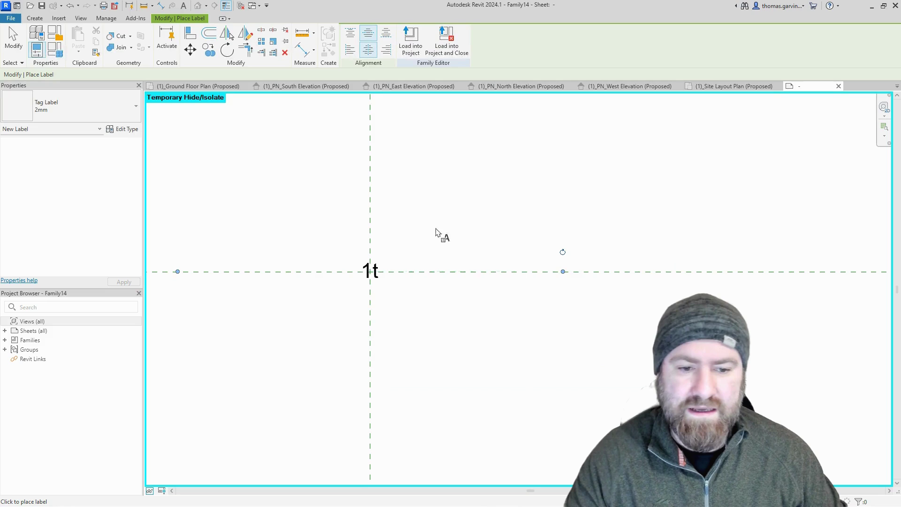
{"action": "key", "text": "Escape"}
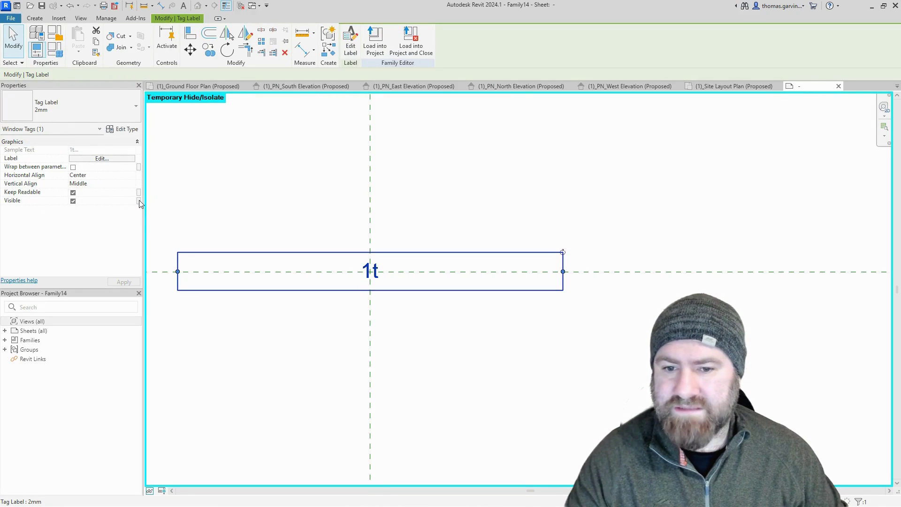
- Drive the 1t label's visibility with a new Yes/No parameter 'Type Mark', then temporarily hide it
{"action": "left_click", "coordinate": [139, 201]}
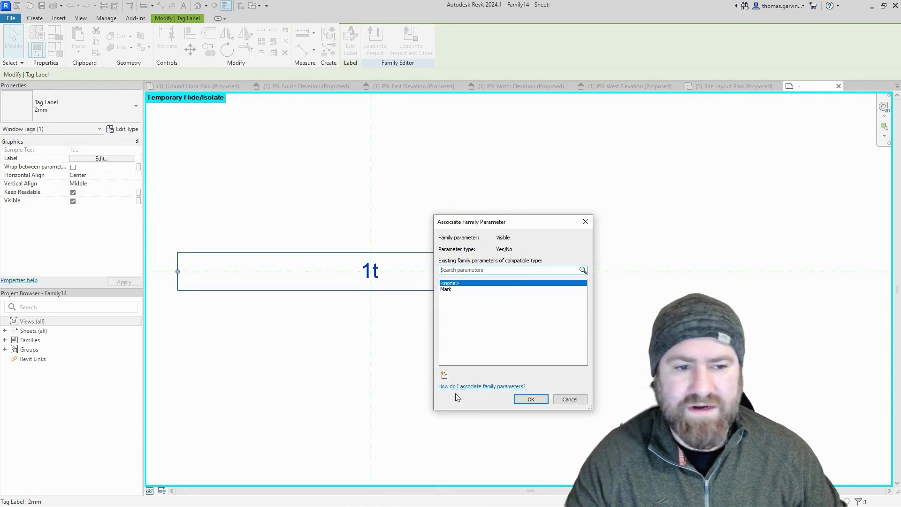
{"action": "left_click", "coordinate": [445, 374]}
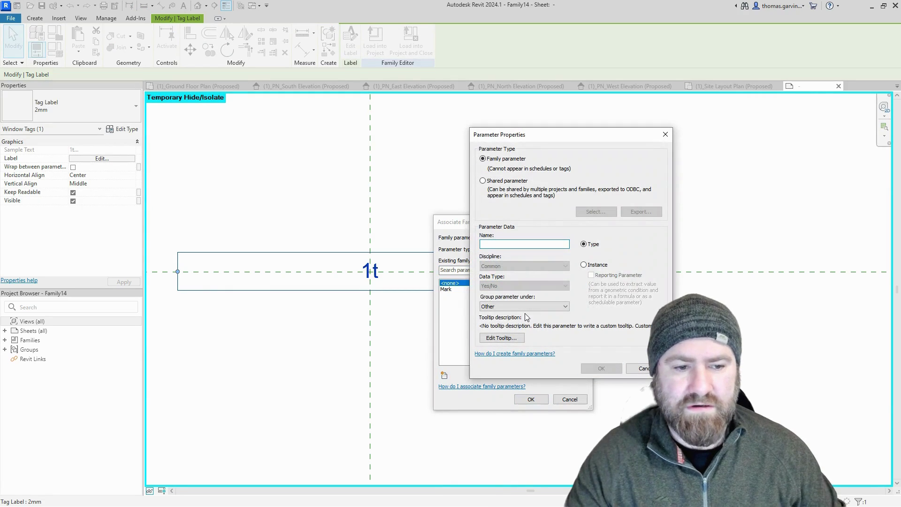
{"action": "type", "text": "Type Mark"}
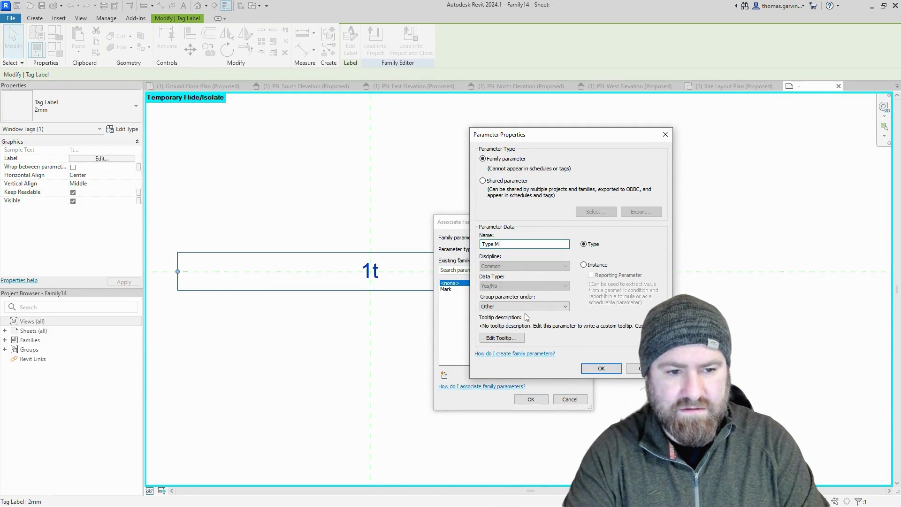
{"action": "left_click", "coordinate": [596, 369]}
{"action": "left_click", "coordinate": [531, 399]}
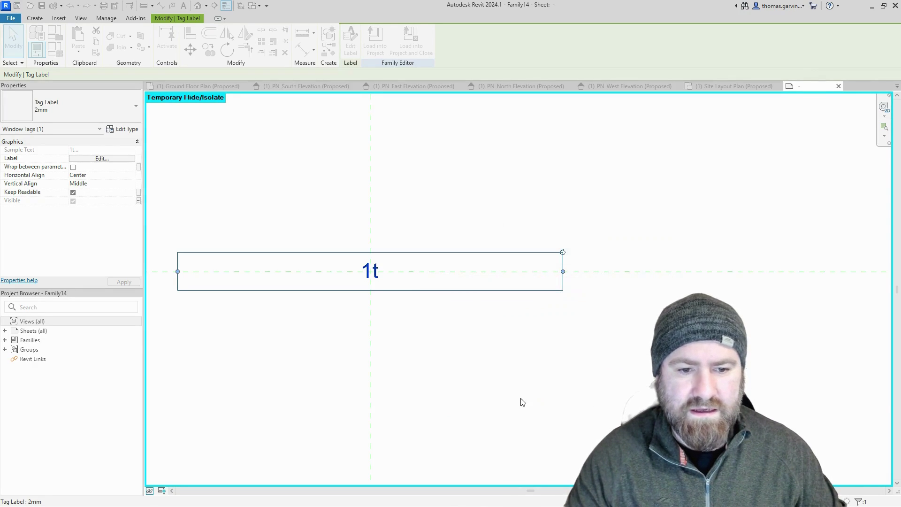
{"action": "left_click", "coordinate": [150, 491]}
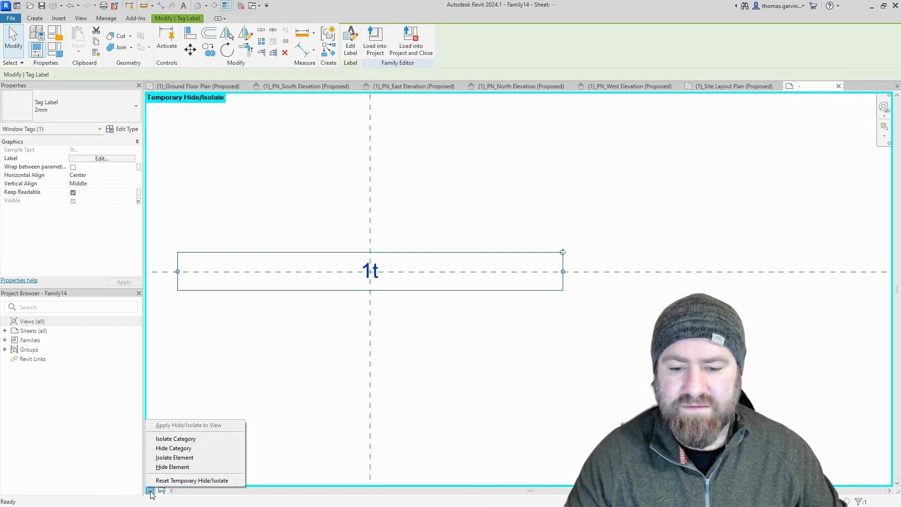
{"action": "left_click", "coordinate": [197, 467]}
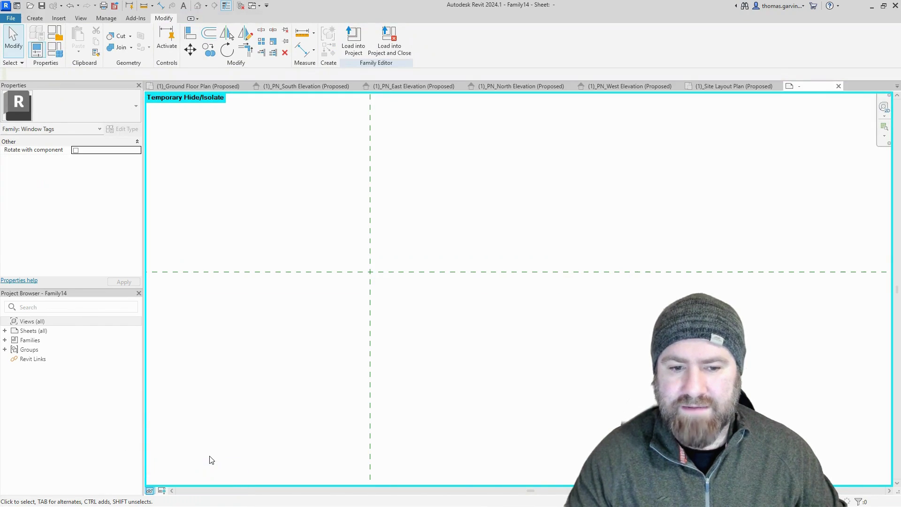
- Add a label with Type Mark before Mark and a ' -' suffix, reading '1t - 1i'
{"action": "left_click", "coordinate": [36, 19]}
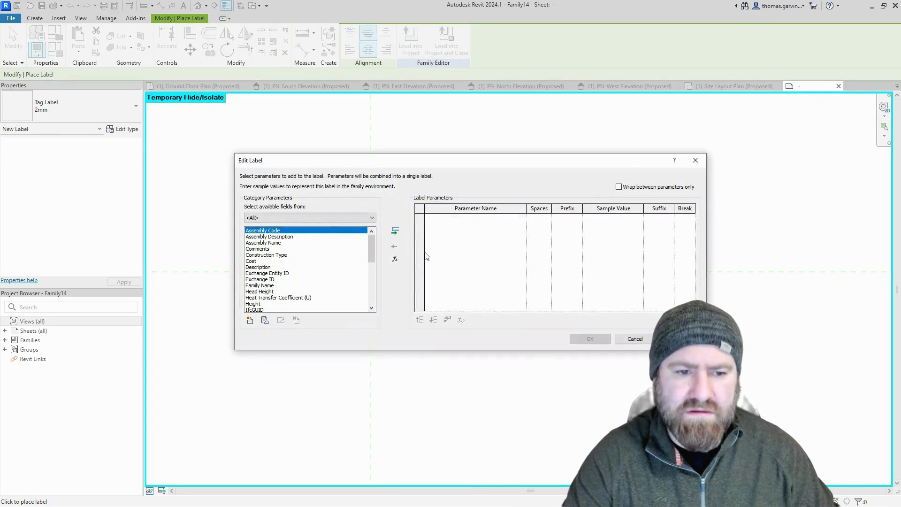
{"action": "left_click_drag", "start_coordinate": [375, 244], "coordinate": [372, 260]}
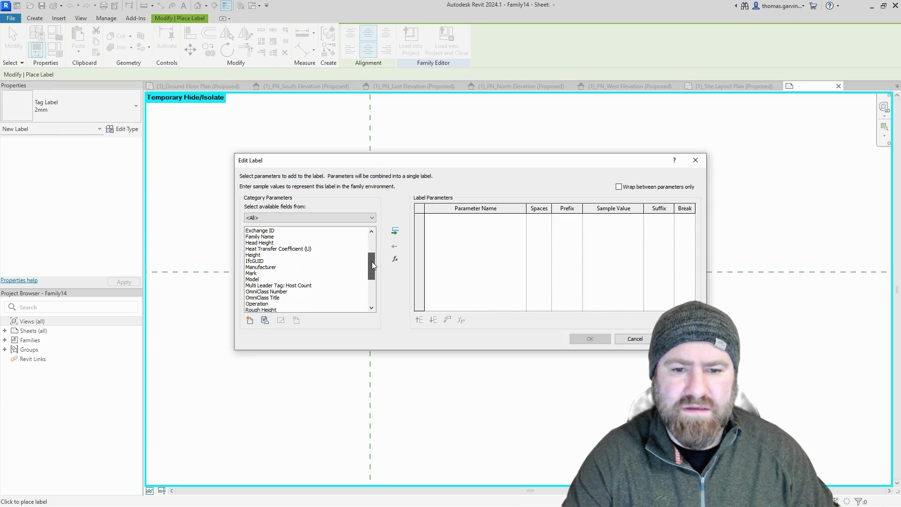
{"action": "left_click", "coordinate": [361, 273]}
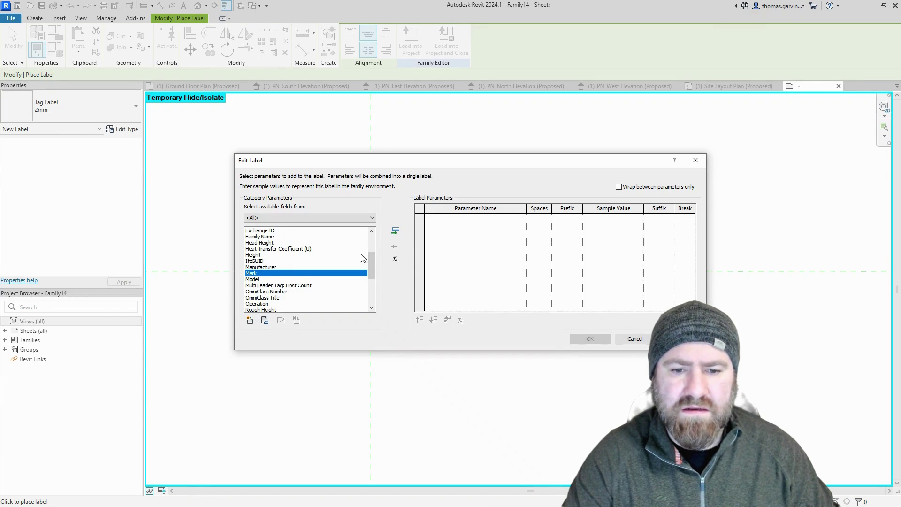
{"action": "left_click", "coordinate": [395, 231]}
{"action": "left_click_drag", "start_coordinate": [371, 266], "coordinate": [371, 287]}
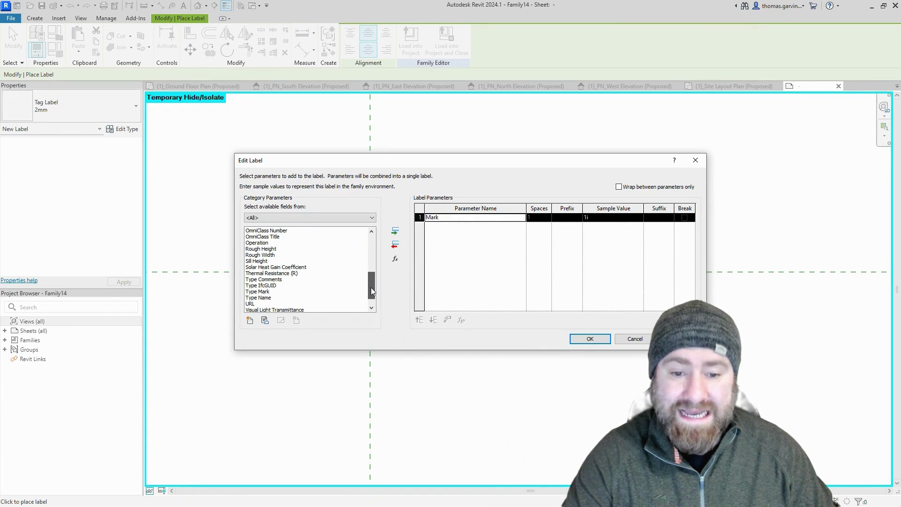
{"action": "left_click", "coordinate": [262, 292]}
{"action": "left_click", "coordinate": [395, 230]}
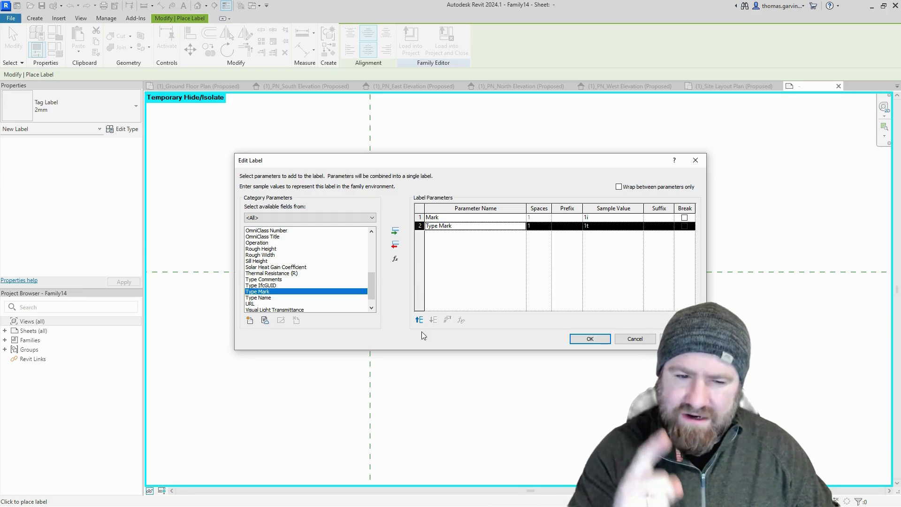
{"action": "left_click", "coordinate": [419, 320]}
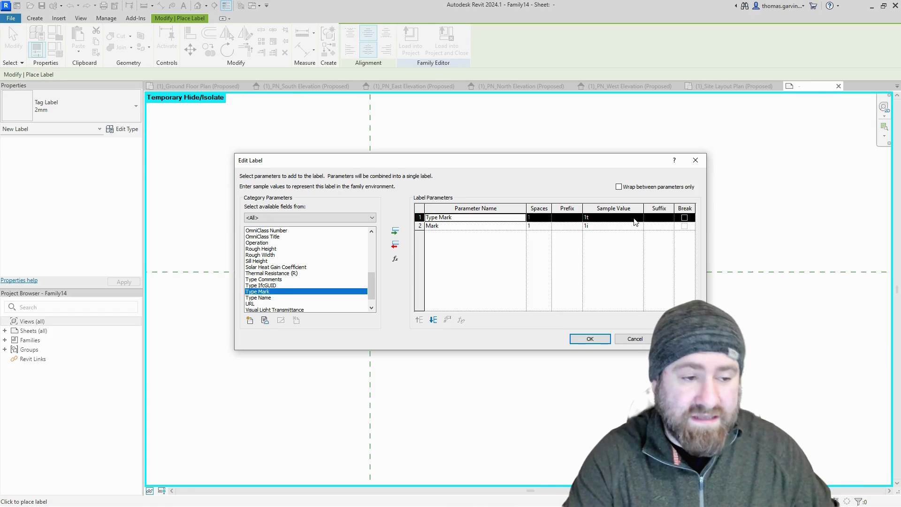
{"action": "left_click", "coordinate": [684, 218]}
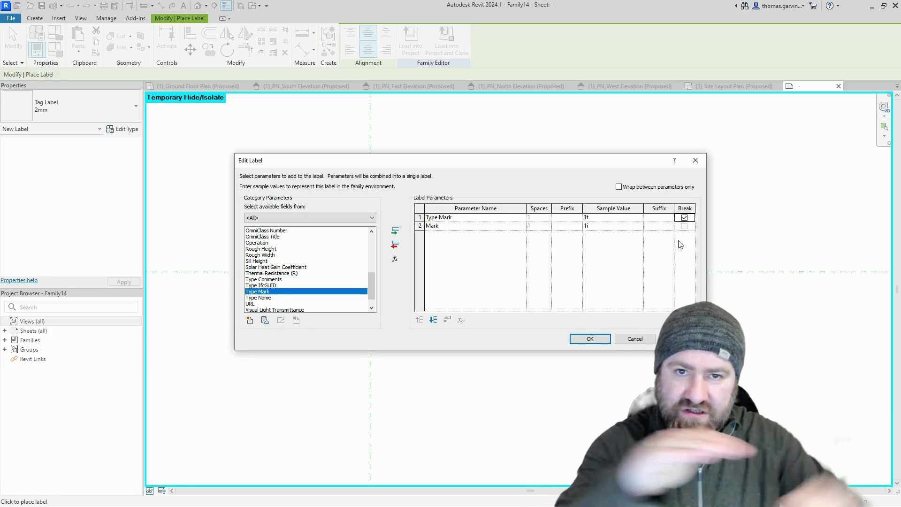
{"action": "left_click", "coordinate": [656, 219]}
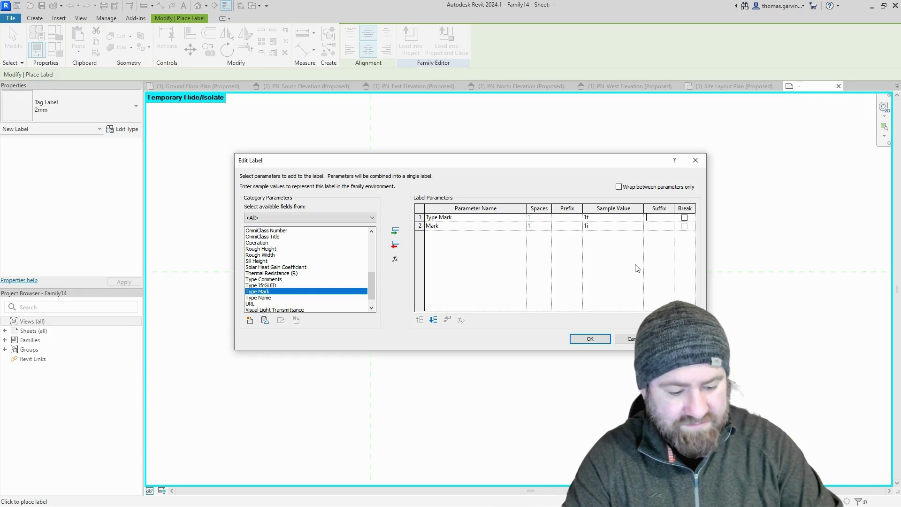
{"action": "left_click", "coordinate": [603, 341]}
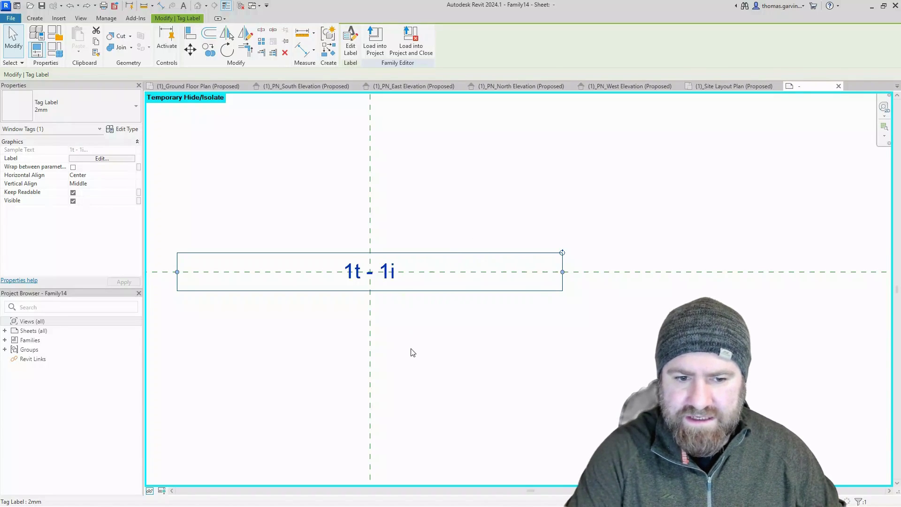
- Link the '1t - 1i' label's visibility to a new Yes/No parameter 'Mark and Type Mark'
{"action": "key", "text": "Escape"}
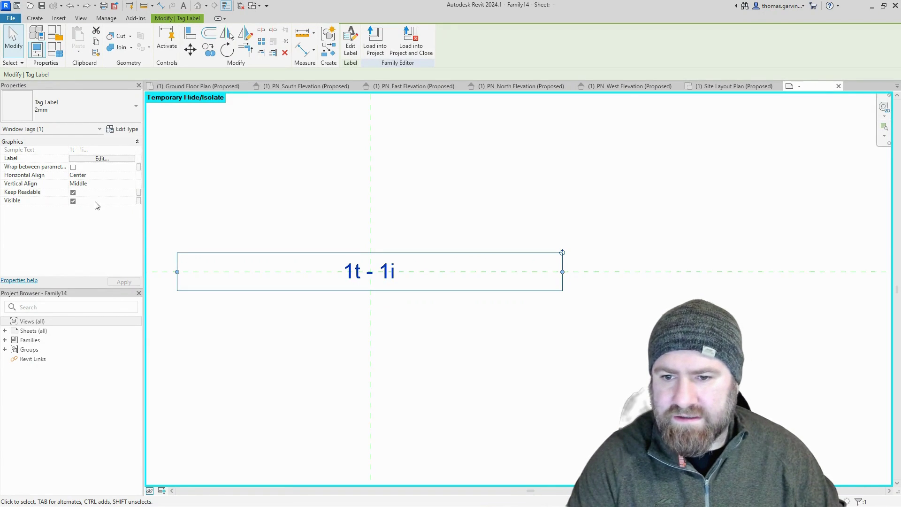
{"action": "left_click", "coordinate": [139, 201]}
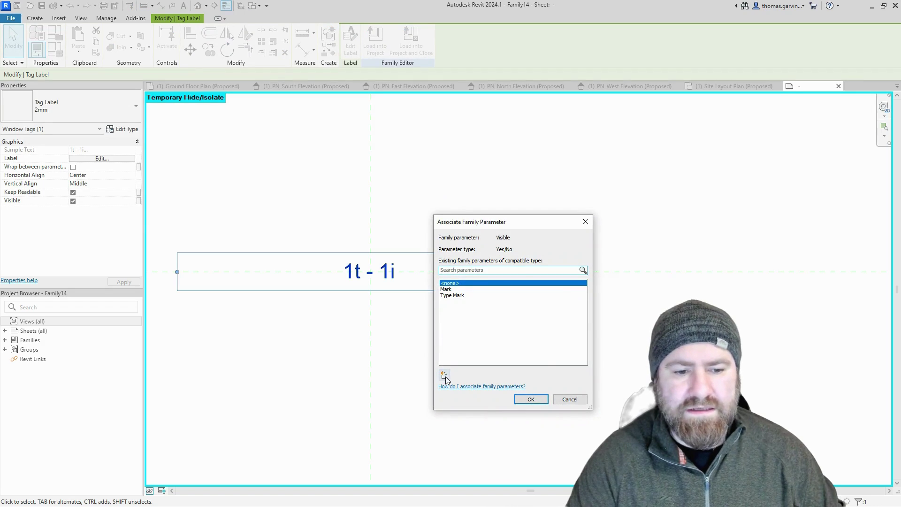
{"action": "left_click", "coordinate": [445, 375]}
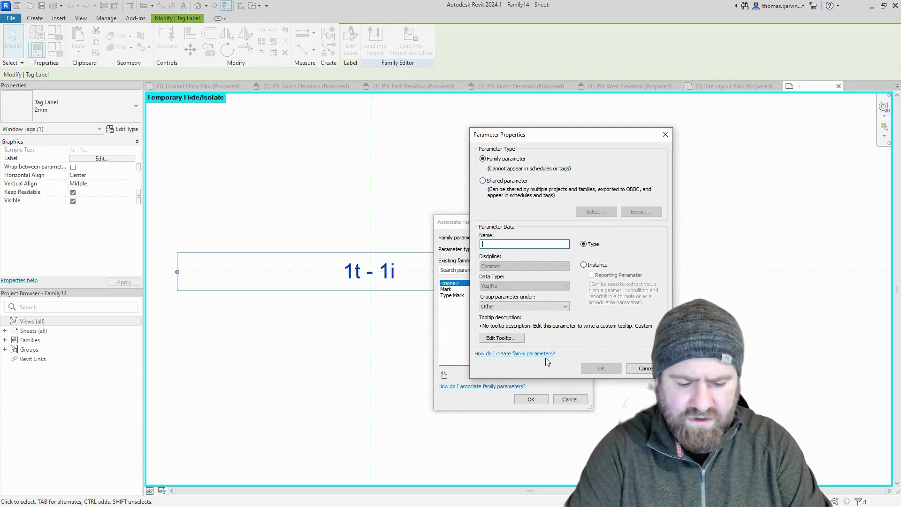
{"action": "type", "text": "Masr"}
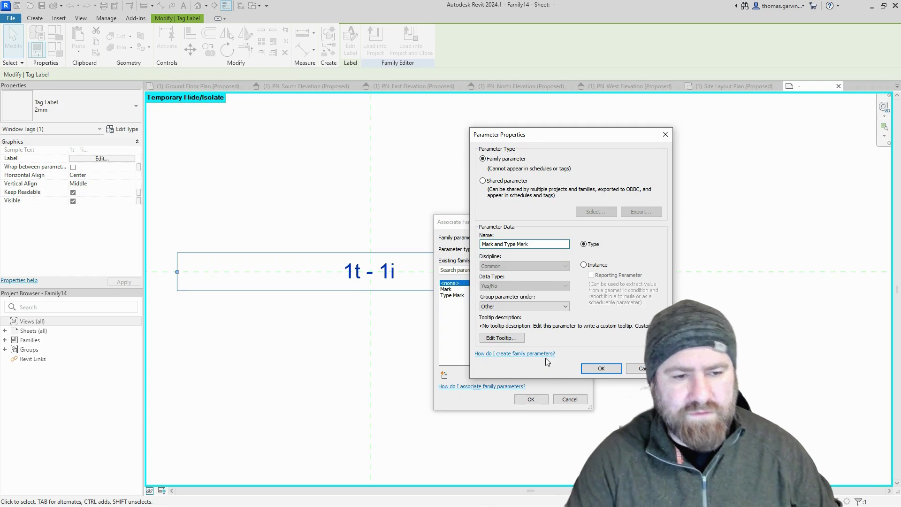
{"action": "left_click", "coordinate": [602, 369]}
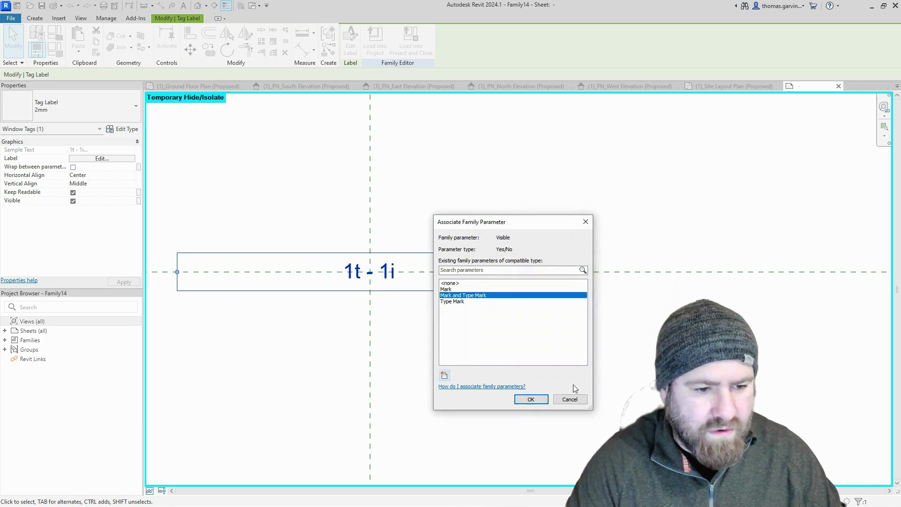
{"action": "left_click", "coordinate": [531, 399]}
{"action": "left_click", "coordinate": [490, 318]}
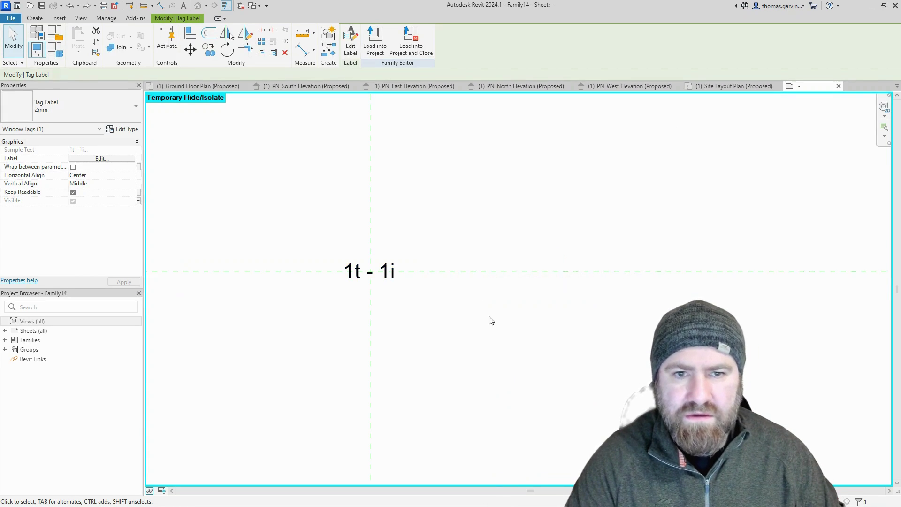
- Duplicate the label type as '1.5mm' with a 1.5 mm text size for the next label
{"action": "left_click", "coordinate": [35, 18]}
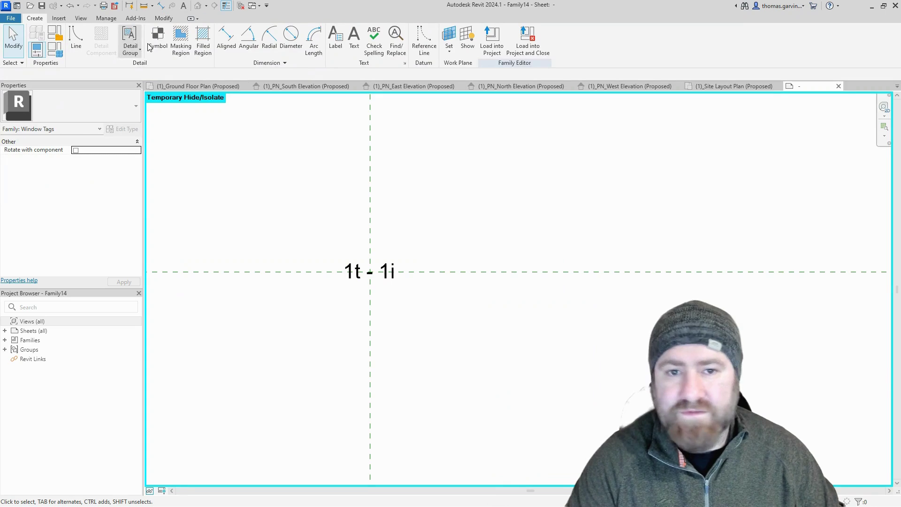
{"action": "left_click", "coordinate": [329, 47]}
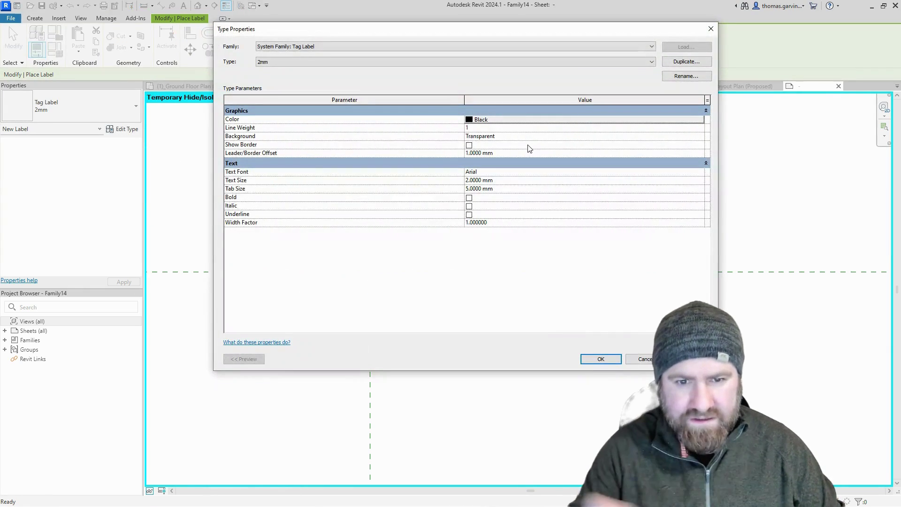
{"action": "left_click", "coordinate": [680, 62]}
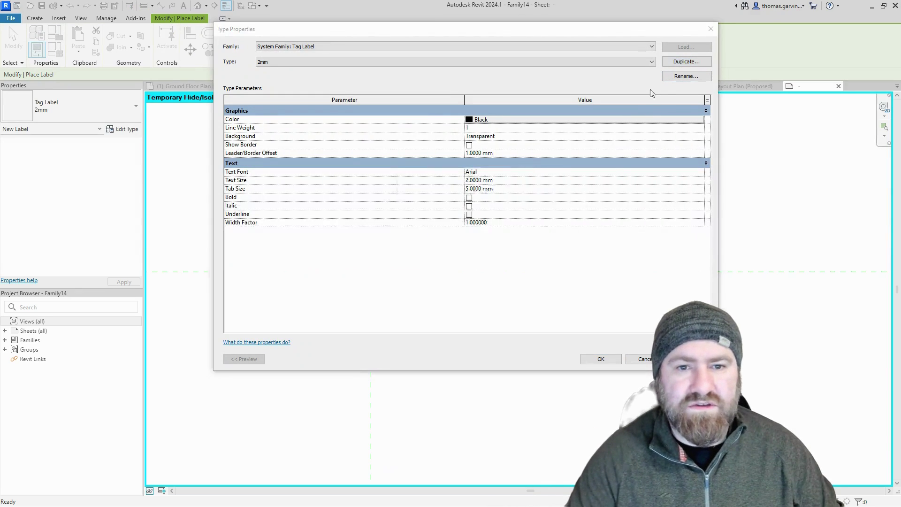
{"action": "type", "text": "1.5mm"}
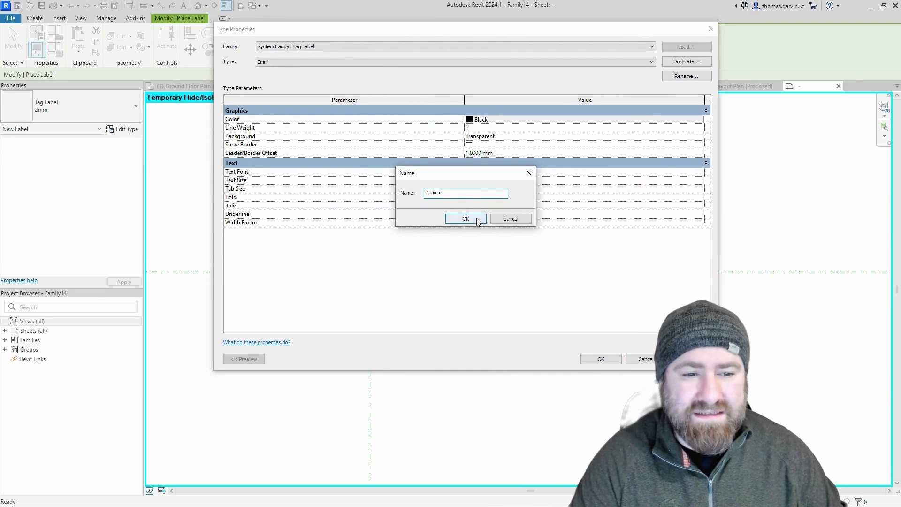
{"action": "key", "text": "Return"}
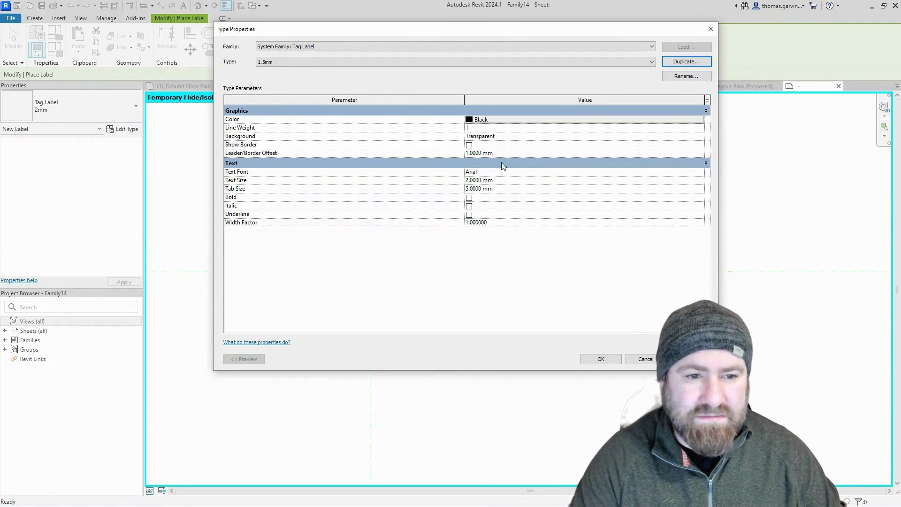
{"action": "left_click", "coordinate": [522, 181]}
{"action": "type", "text": "1.5"}
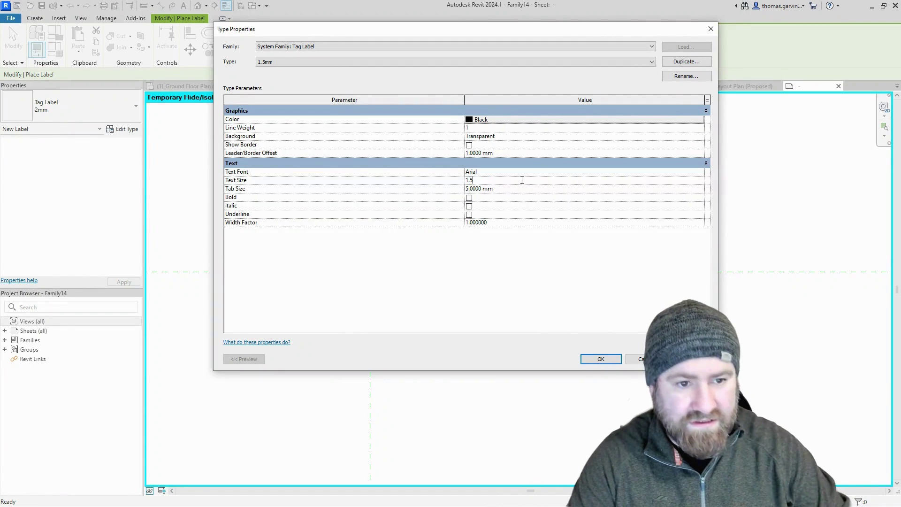
{"action": "left_click", "coordinate": [601, 359]}
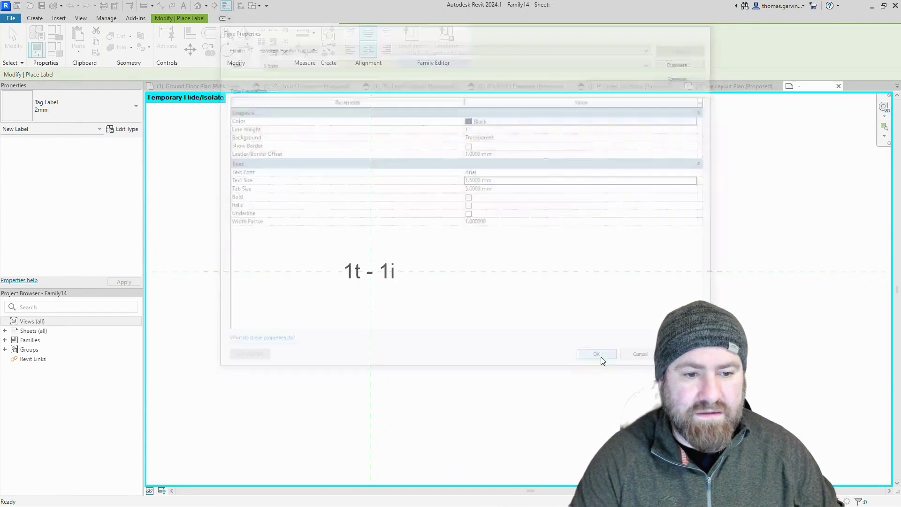
- Place a 1.5mm label combining Width and Height with an 'x' suffix after Width
{"action": "left_click", "coordinate": [369, 291]}
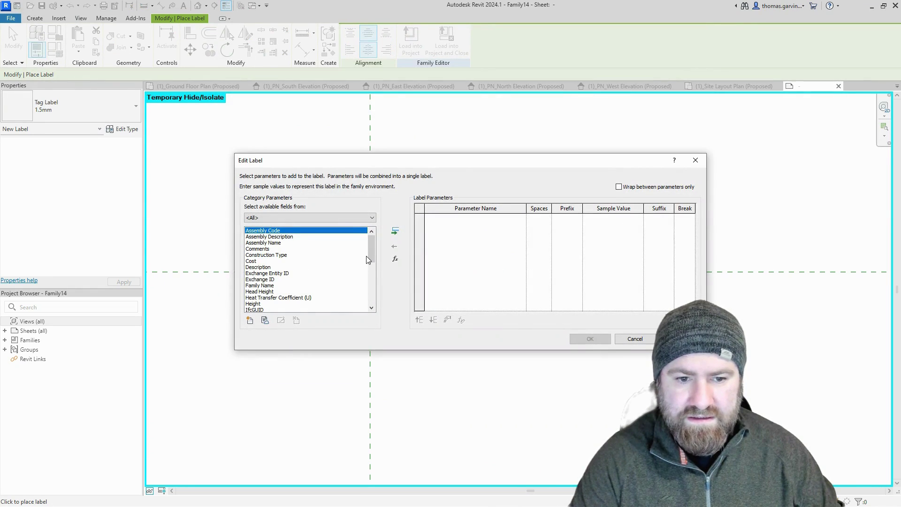
{"action": "scroll", "coordinate": [369, 251], "scroll_direction": "down", "scroll_amount": 8}
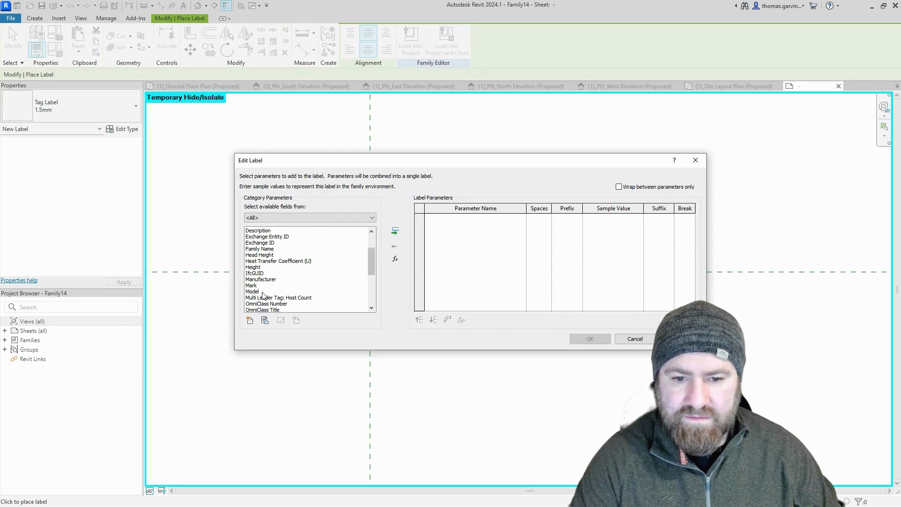
{"action": "scroll", "coordinate": [272, 311], "scroll_direction": "down", "scroll_amount": 1}
{"action": "left_click", "coordinate": [263, 303]}
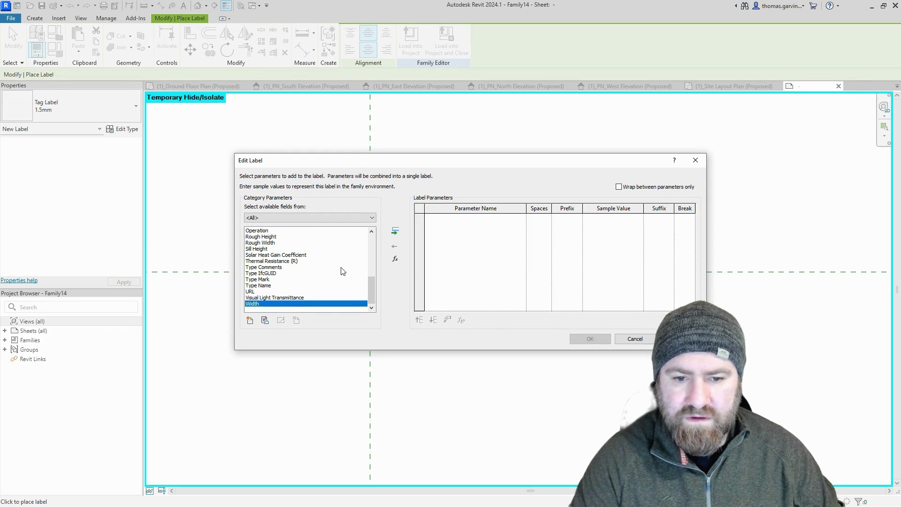
{"action": "left_click", "coordinate": [395, 231]}
{"action": "scroll", "coordinate": [373, 280], "scroll_direction": "up", "scroll_amount": 3}
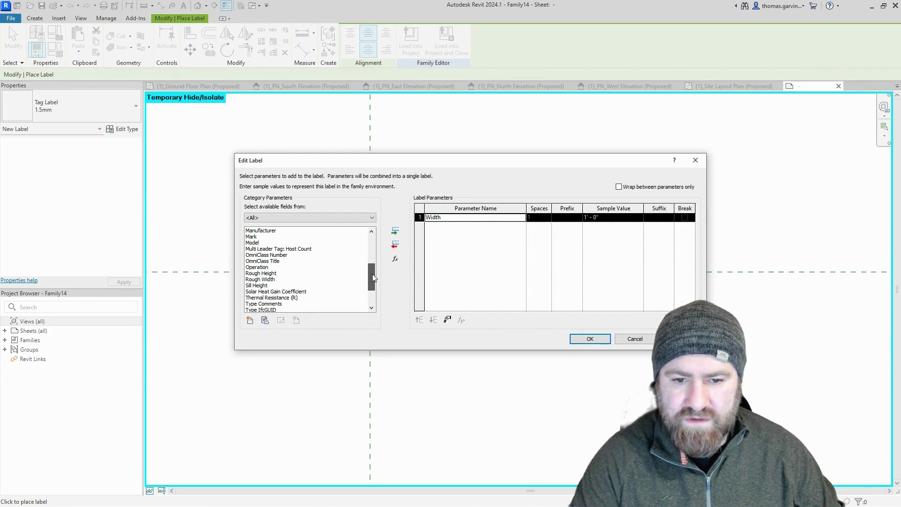
{"action": "scroll", "coordinate": [263, 256], "scroll_direction": "up", "scroll_amount": 1}
{"action": "left_click", "coordinate": [256, 249]}
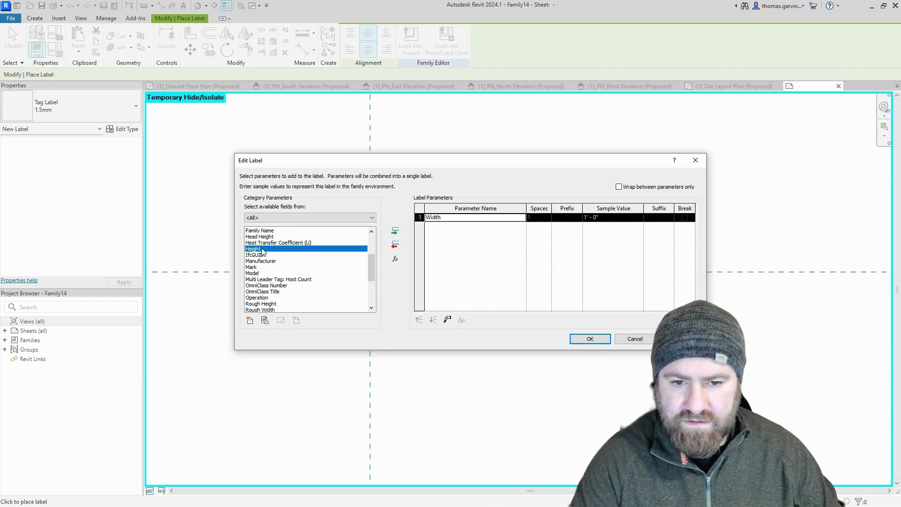
{"action": "left_click", "coordinate": [395, 232]}
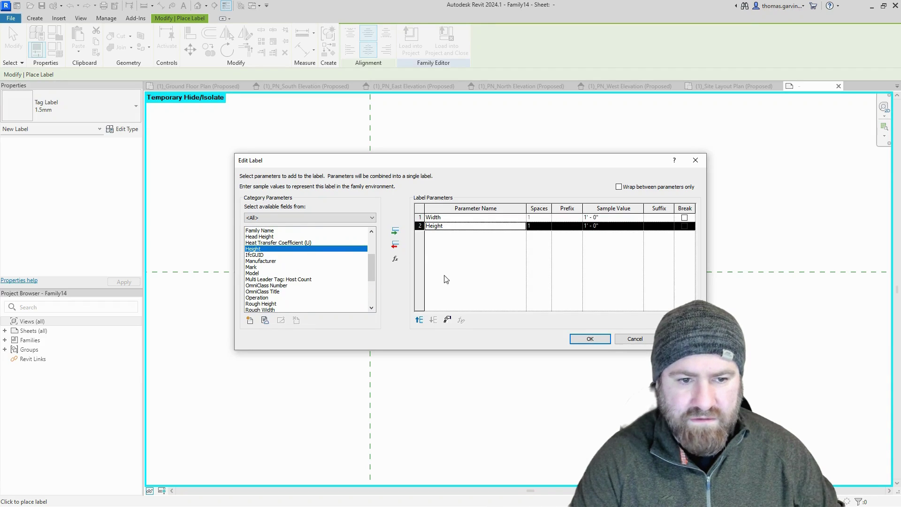
{"action": "left_click", "coordinate": [660, 218]}
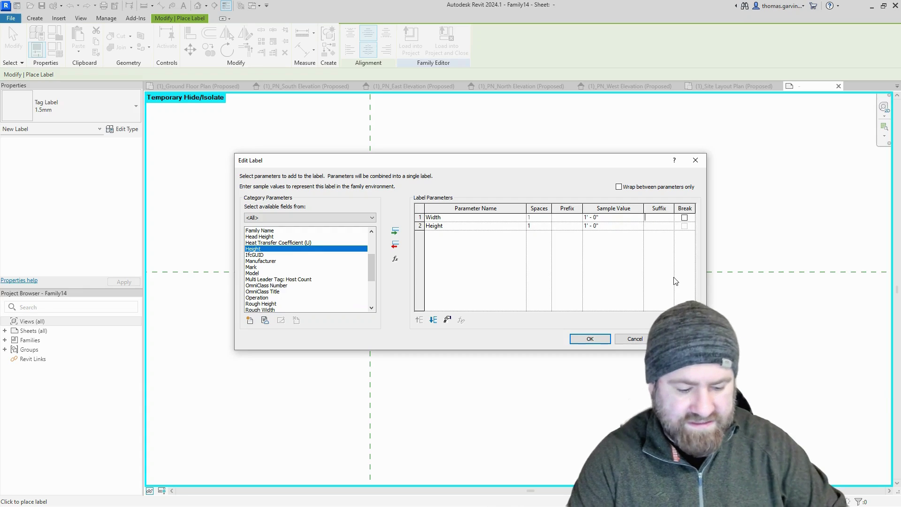
{"action": "type", "text": "x"}
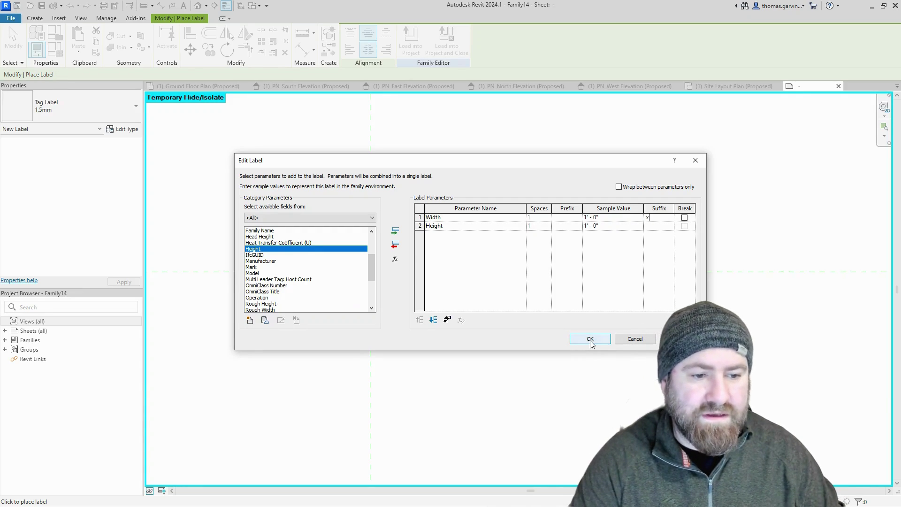
{"action": "left_click", "coordinate": [590, 338]}
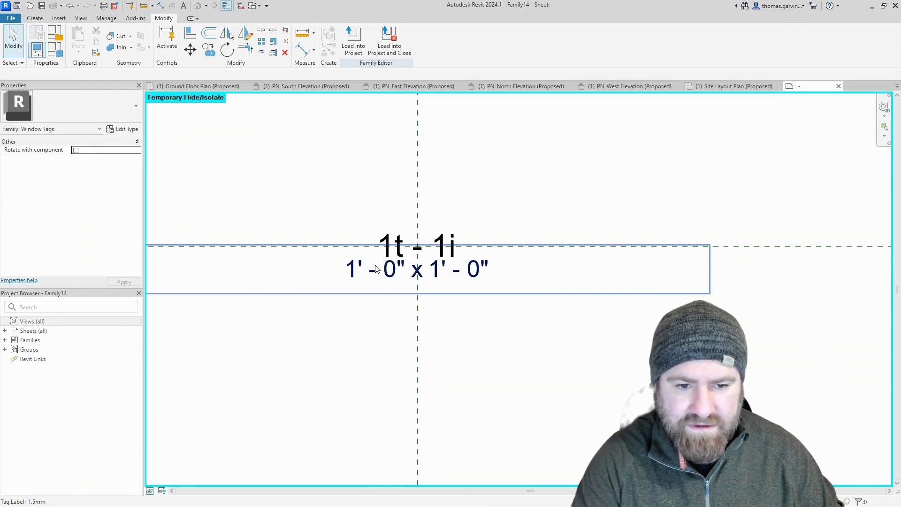
- Nudge the Width x Height label down so it sits below the '1t - 1i' label
{"action": "left_click", "coordinate": [375, 266]}
{"action": "key", "text": "Down"}
{"action": "key", "text": "Down"}
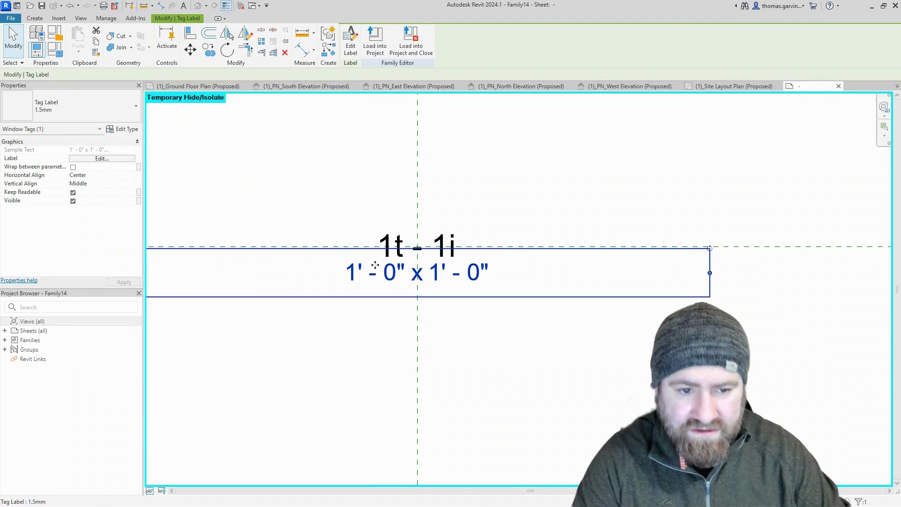
{"action": "left_click", "coordinate": [390, 338]}
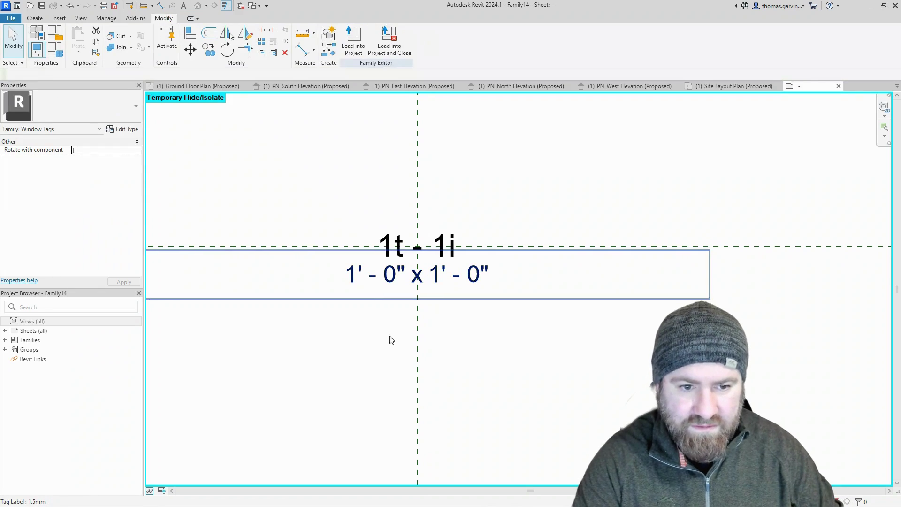
{"action": "left_click", "coordinate": [434, 288]}
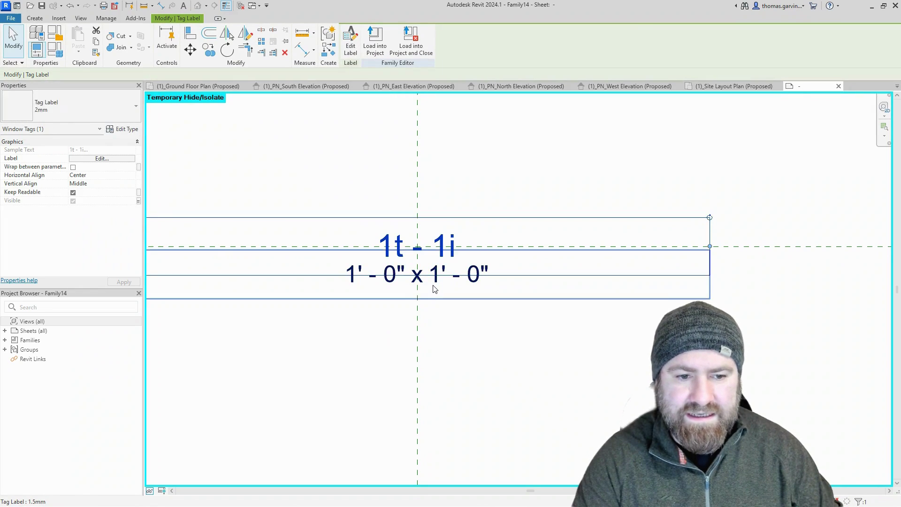
{"action": "left_click", "coordinate": [435, 287]}
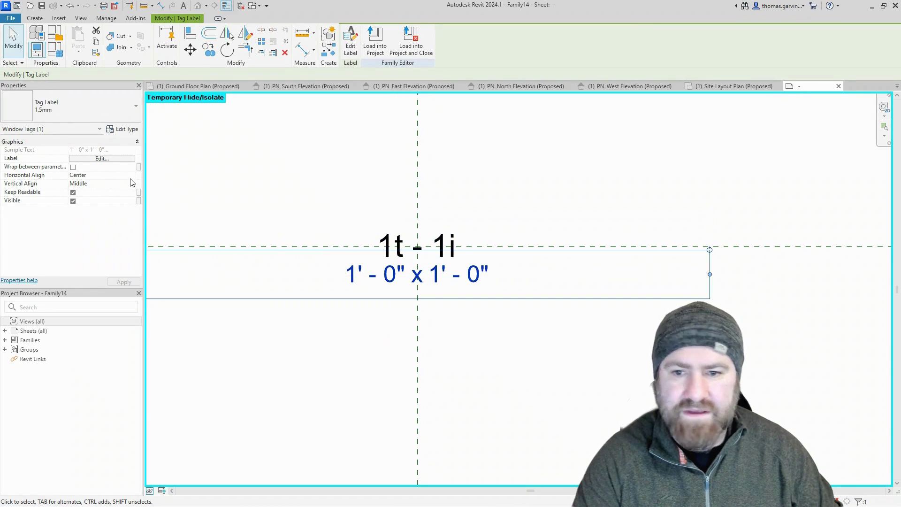
- Tie the size label's visibility to a new Yes/No parameter named Height and Width
{"action": "left_click", "coordinate": [139, 201]}
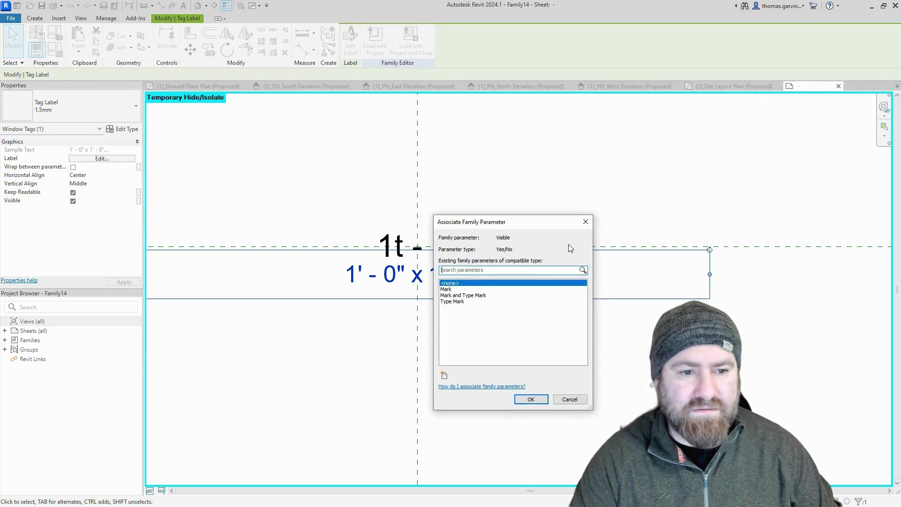
{"action": "left_click", "coordinate": [444, 375]}
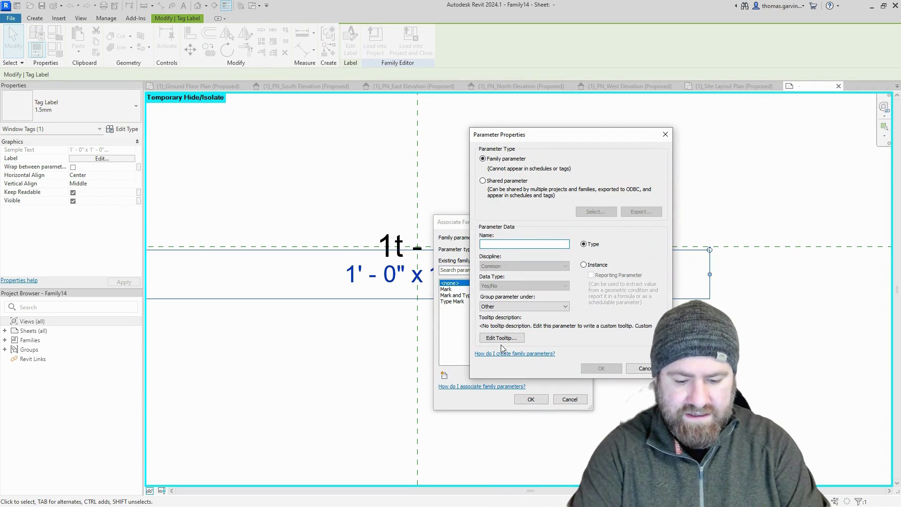
{"action": "type", "text": "Height and Woidt"}
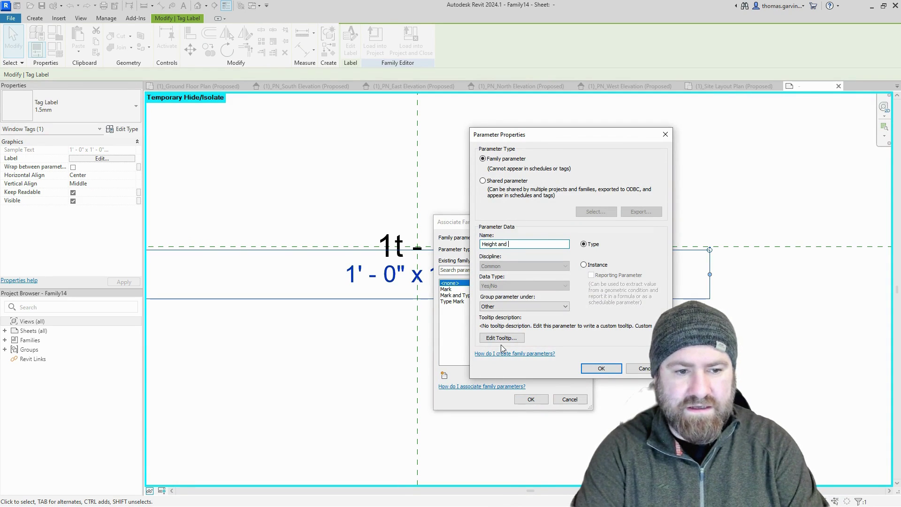
{"action": "key", "text": "BackSpace"}
{"action": "key", "text": "BackSpace"}
{"action": "key", "text": "BackSpace"}
{"action": "key", "text": "BackSpace"}
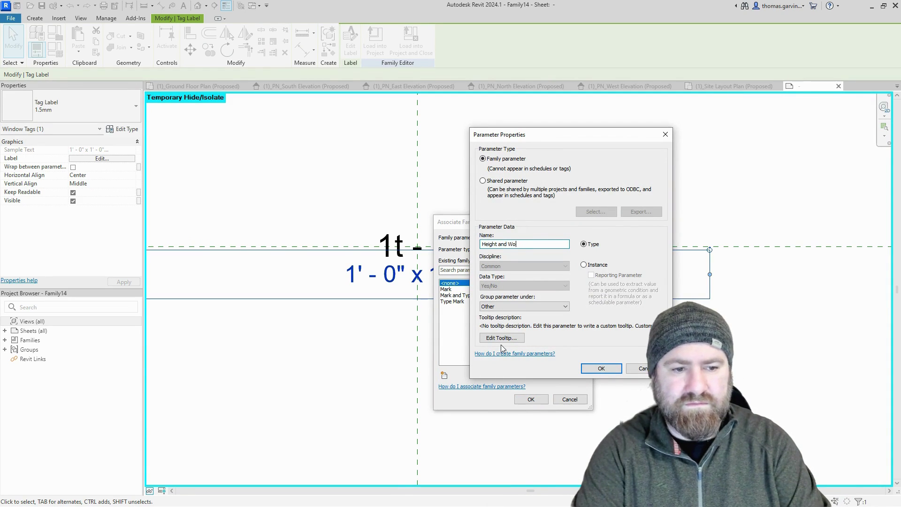
{"action": "type", "text": "idth"}
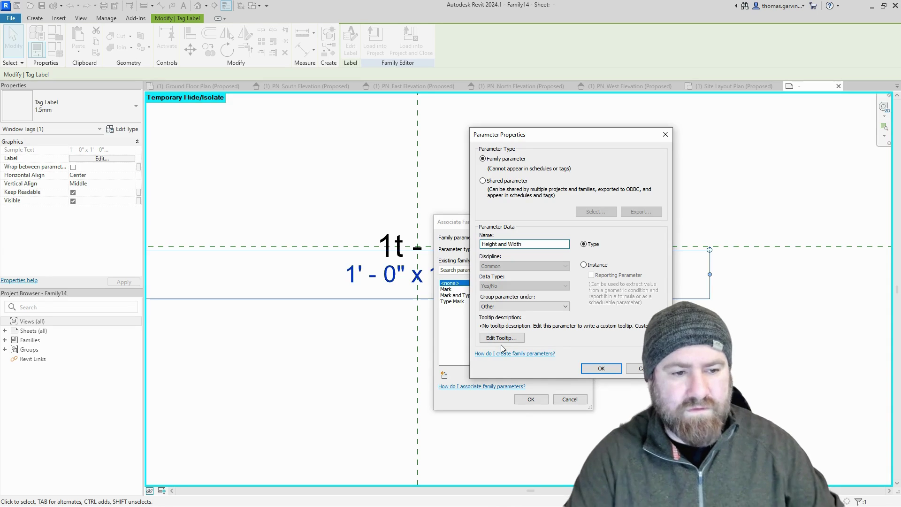
{"action": "left_click", "coordinate": [600, 369]}
{"action": "left_click", "coordinate": [531, 399]}
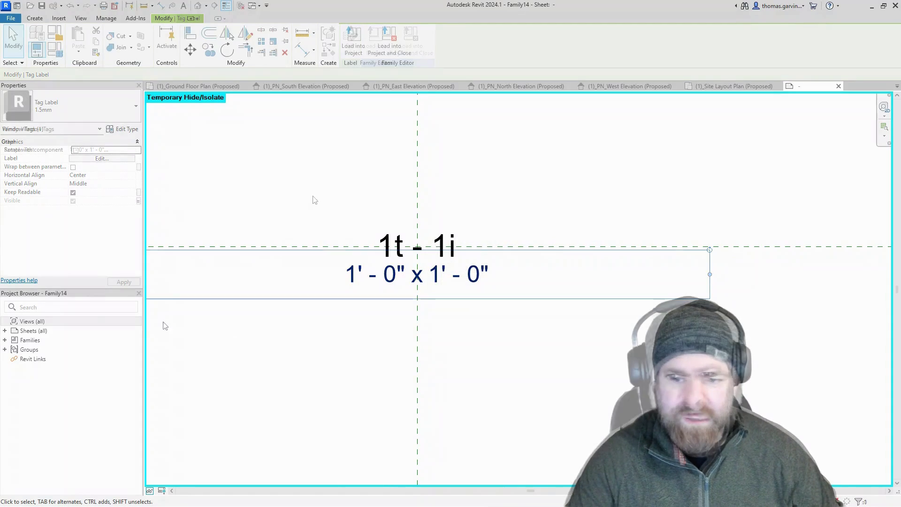
{"action": "left_click", "coordinate": [342, 159]}
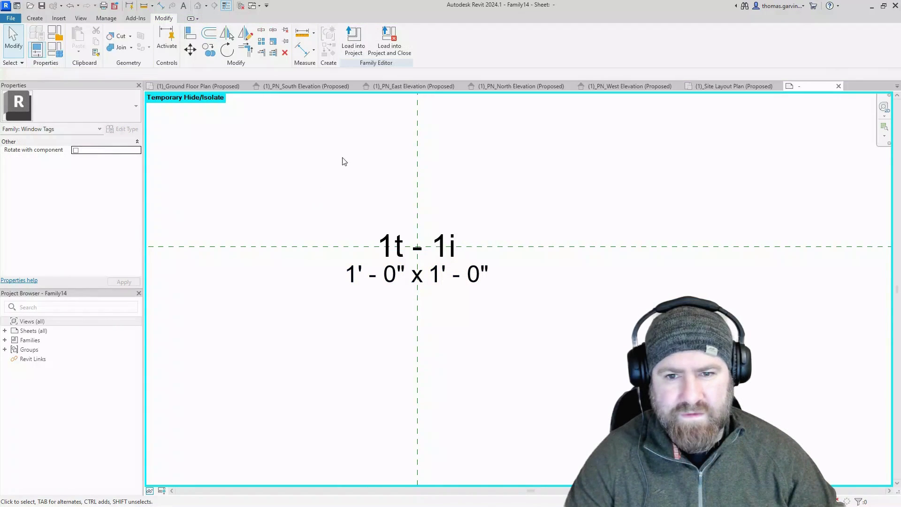
- Save the tag family, formerly Family14, as Window Tag in the Families folder
{"action": "left_click", "coordinate": [10, 18]}
{"action": "mouse_move", "coordinate": [35, 129]}
{"action": "left_click", "coordinate": [109, 129]}
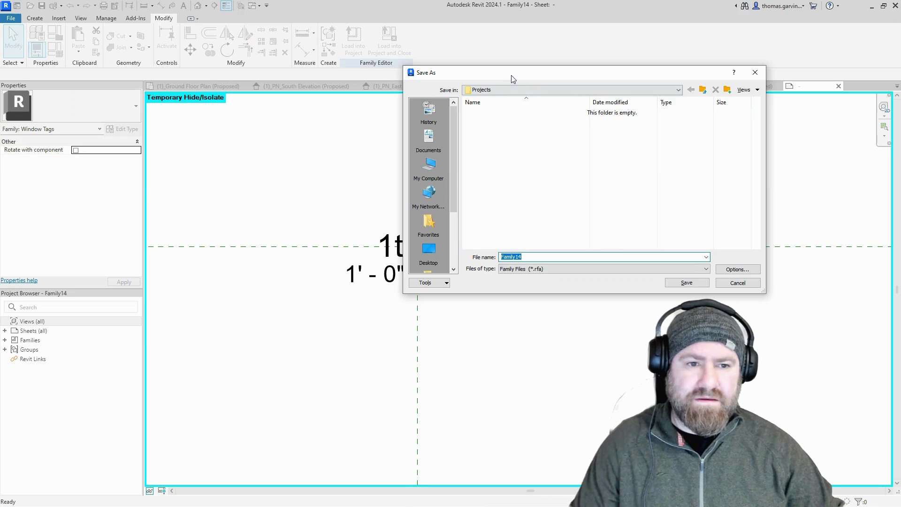
{"action": "key", "text": "Escape"}
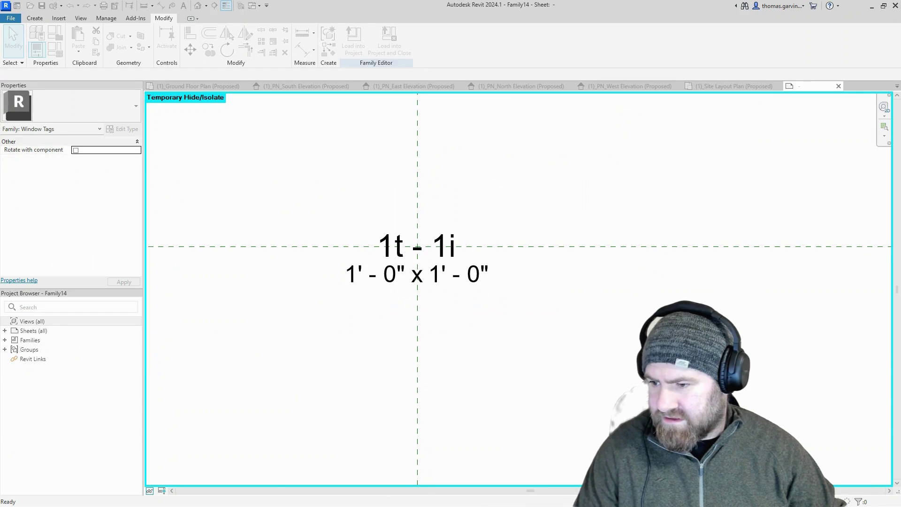
{"action": "key", "text": "ctrl+s"}
{"action": "double_click", "coordinate": [528, 327]}
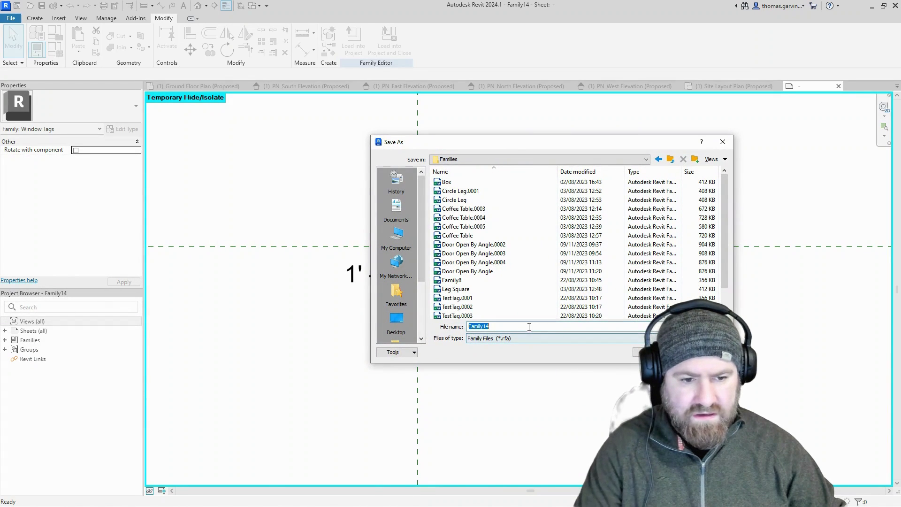
{"action": "type", "text": "Window Tag"}
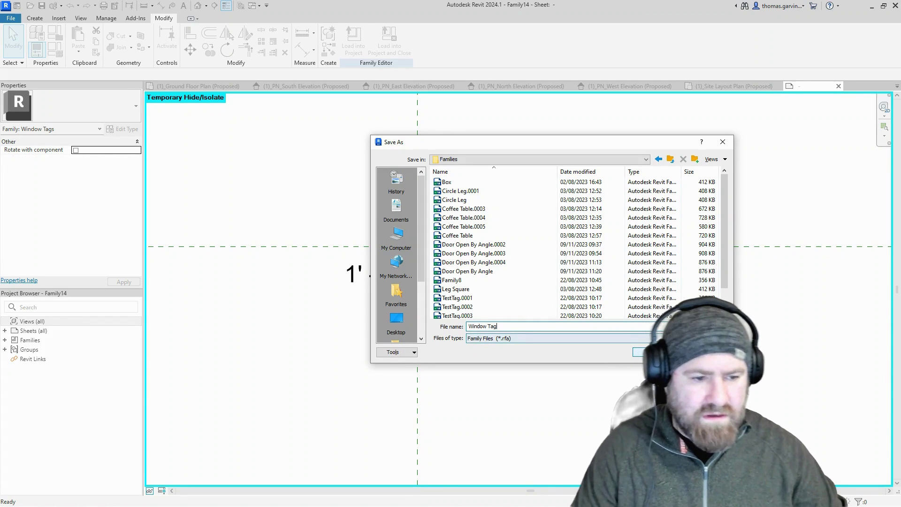
{"action": "left_click", "coordinate": [634, 349]}
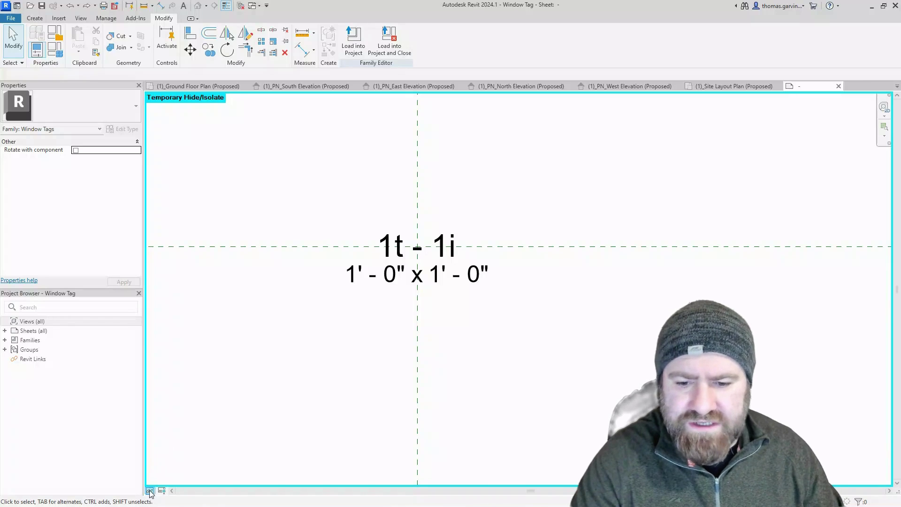
- Reset Temporary Hide/Isolate so all hidden tag labels reappear
{"action": "left_click", "coordinate": [150, 491]}
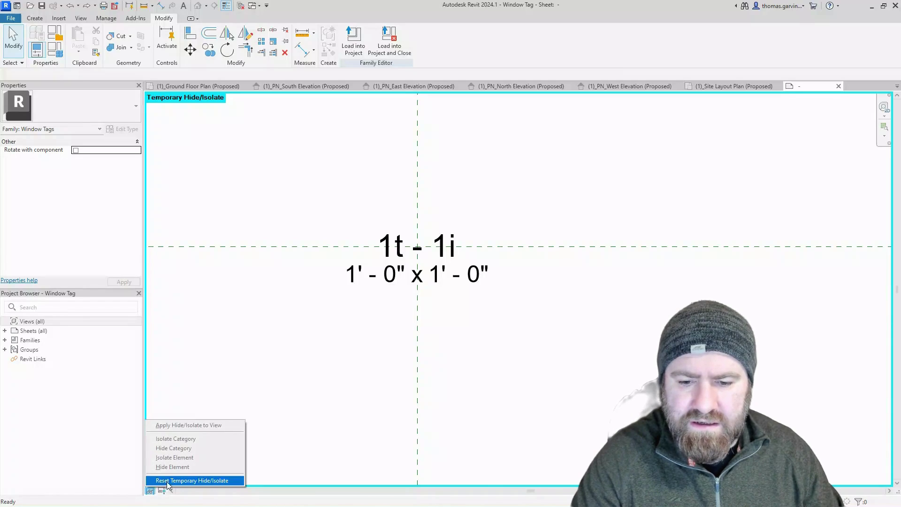
{"action": "left_click", "coordinate": [190, 480]}
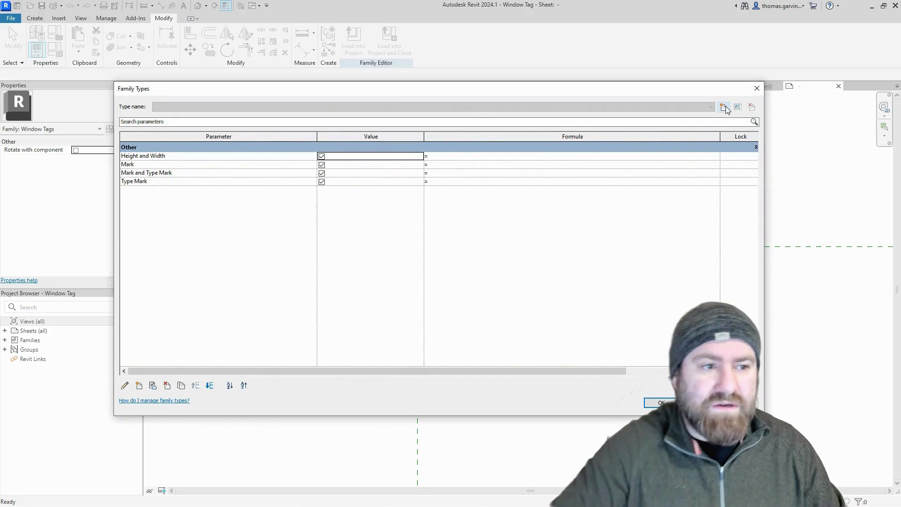
- Create a Mark type with the Height and Width, Mark and Type Mark, and Type Mark labels off
{"action": "left_click", "coordinate": [725, 108]}
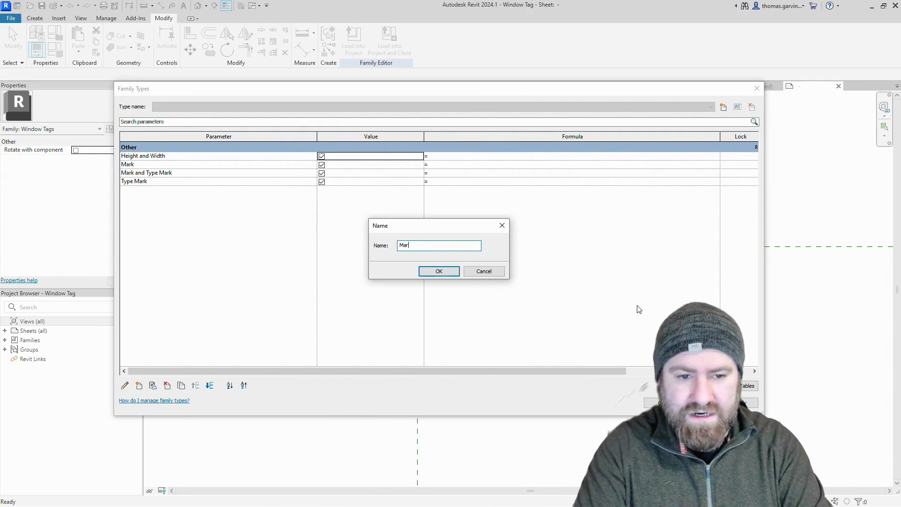
{"action": "left_click", "coordinate": [432, 271]}
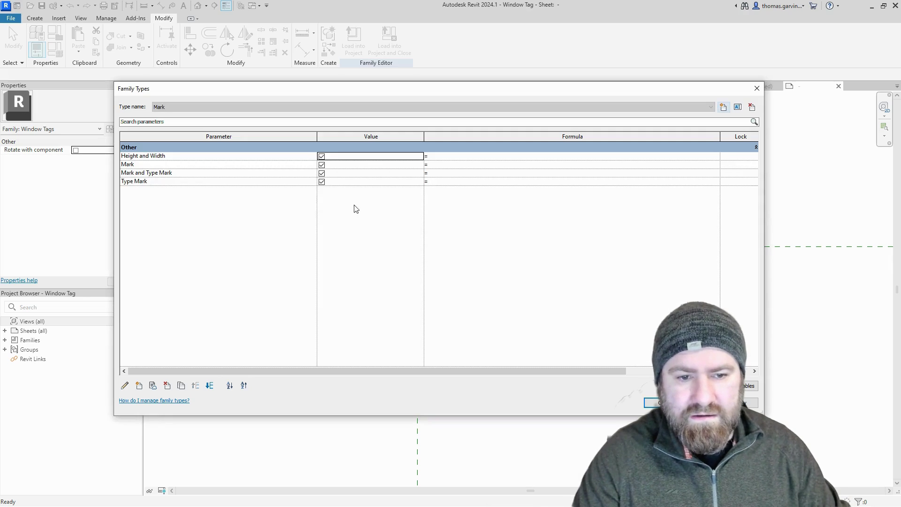
{"action": "left_click", "coordinate": [322, 157]}
{"action": "left_click", "coordinate": [322, 174]}
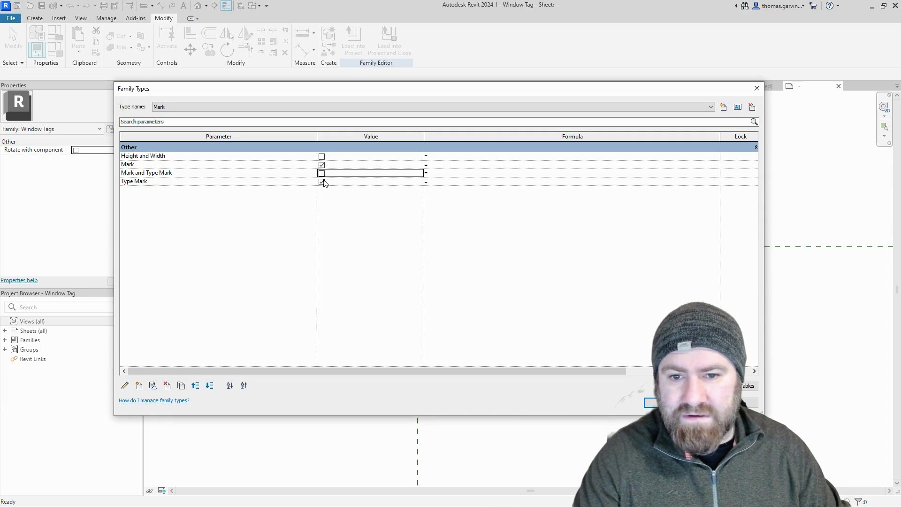
{"action": "left_click", "coordinate": [322, 183]}
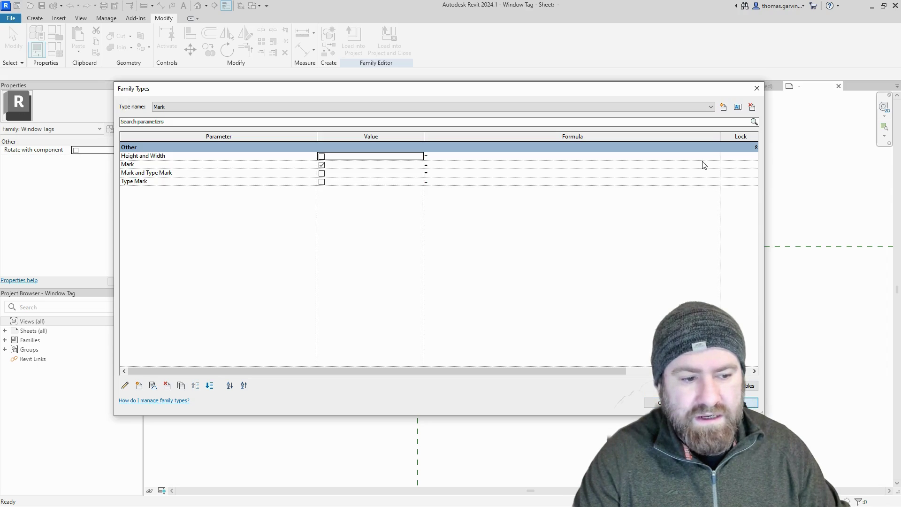
- Add Mark & Dims and Mark, Type Mark & Dims types, the latter showing Mark and Type Mark instead of Mark
{"action": "left_click", "coordinate": [723, 107]}
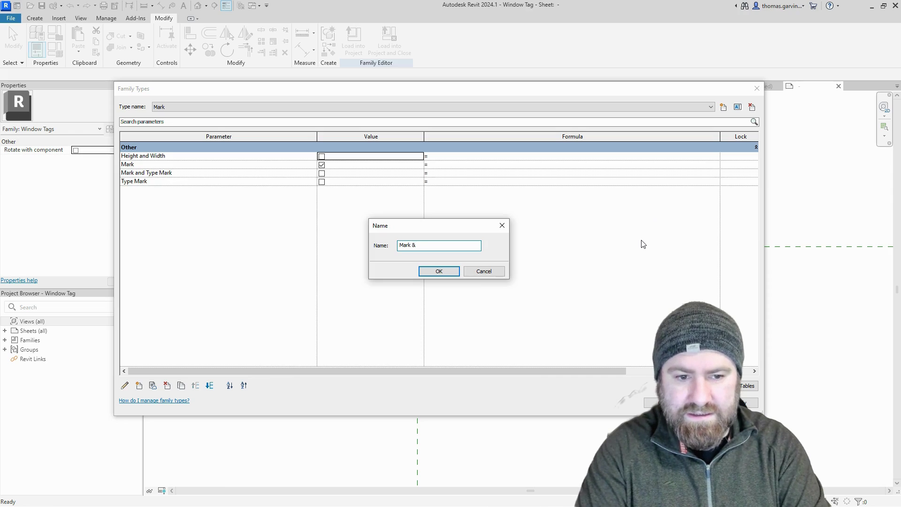
{"action": "left_click", "coordinate": [424, 272]}
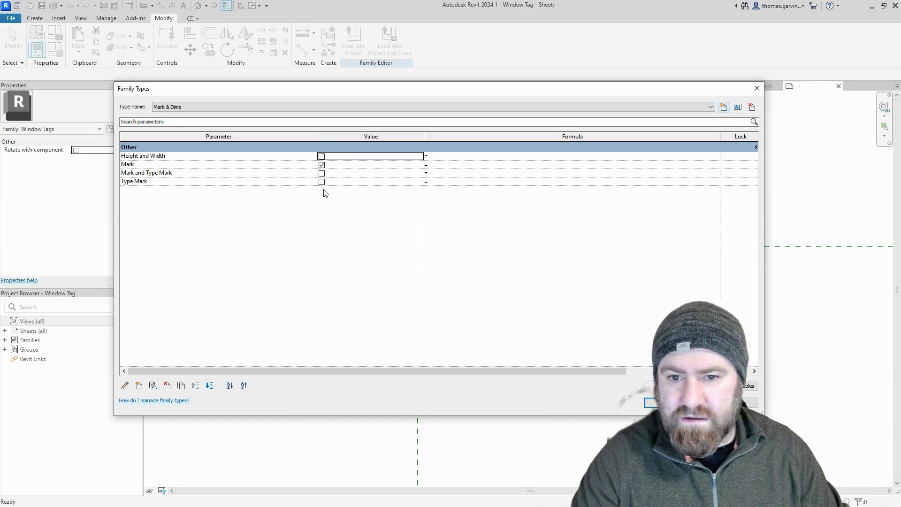
{"action": "left_click", "coordinate": [724, 107]}
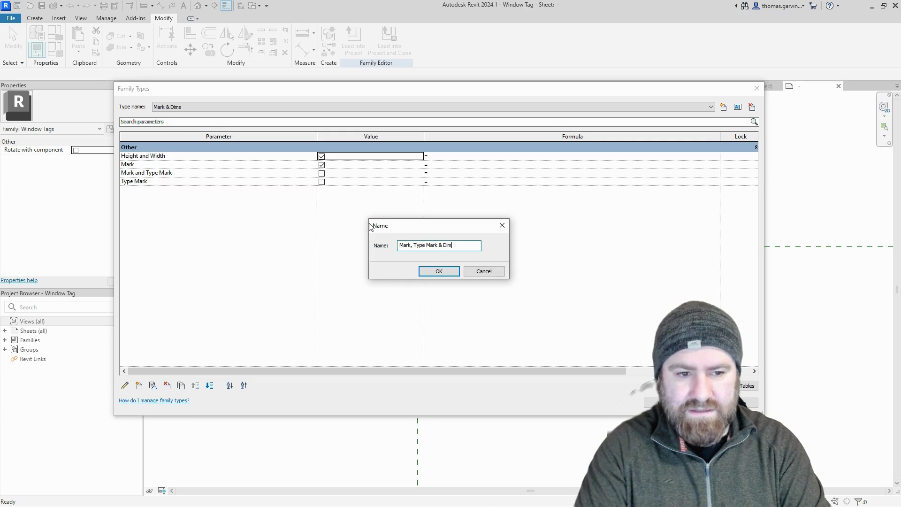
{"action": "left_click", "coordinate": [454, 274]}
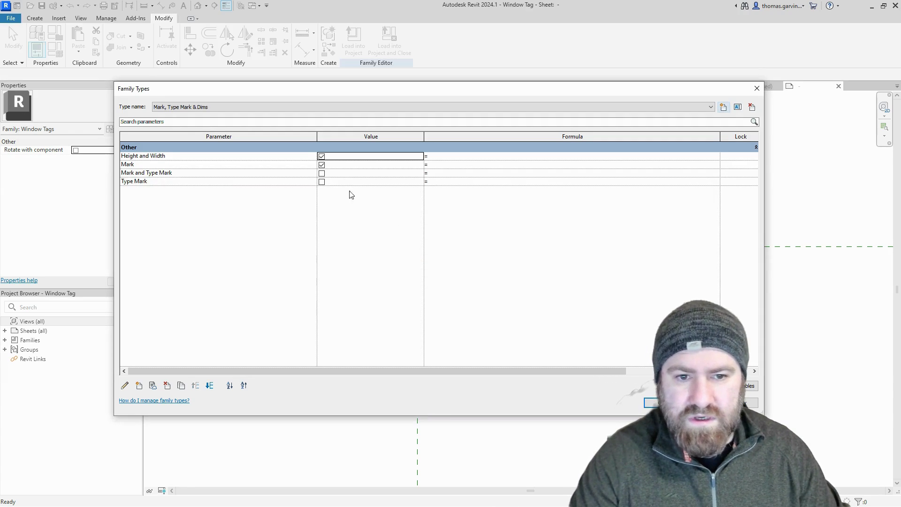
{"action": "left_click", "coordinate": [322, 165]}
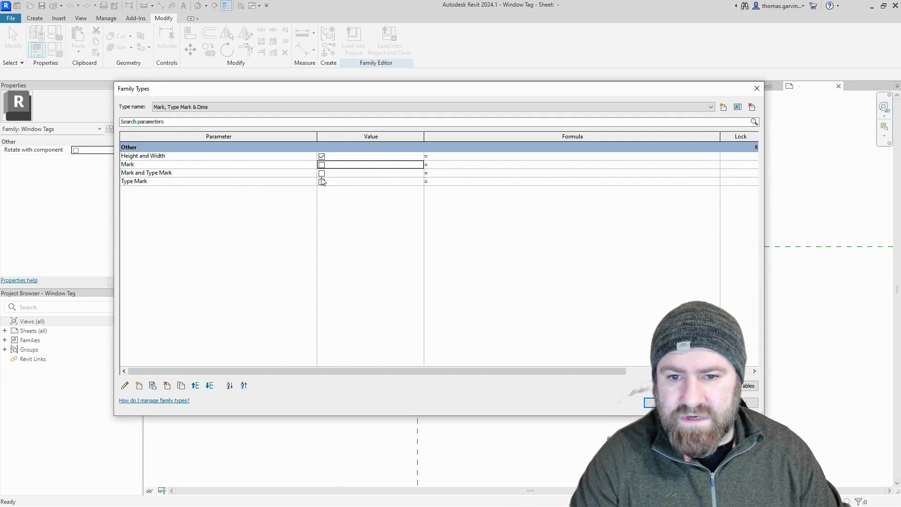
{"action": "left_click", "coordinate": [321, 174]}
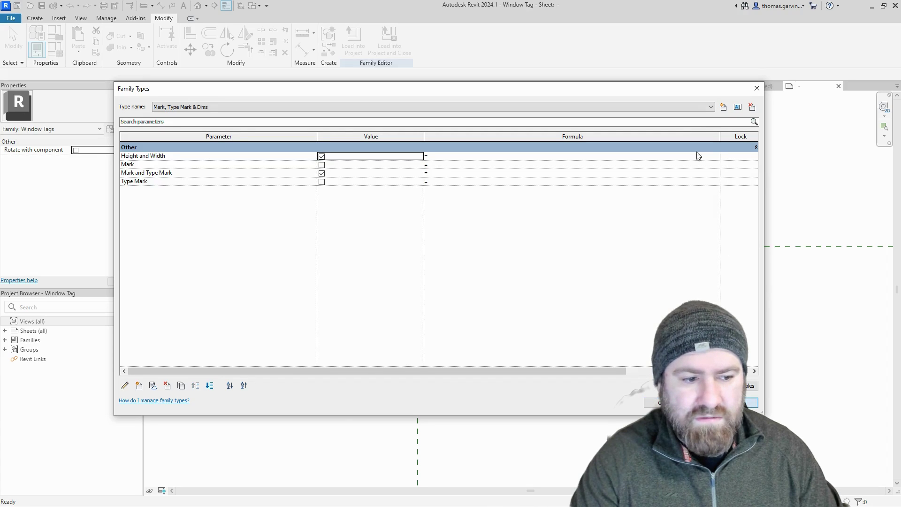
- Add a Type Mark type showing the Type Mark label instead of Mark and Type Mark
{"action": "left_click", "coordinate": [724, 107]}
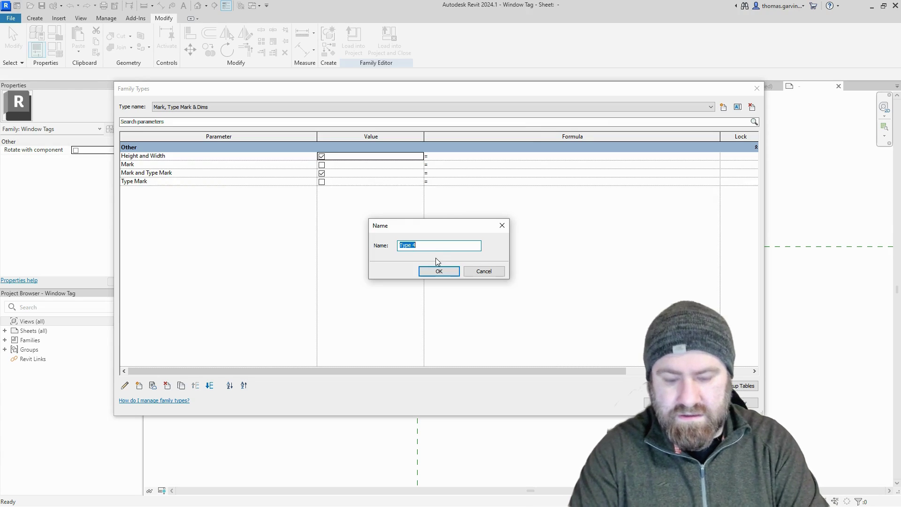
{"action": "type", "text": "Ty"}
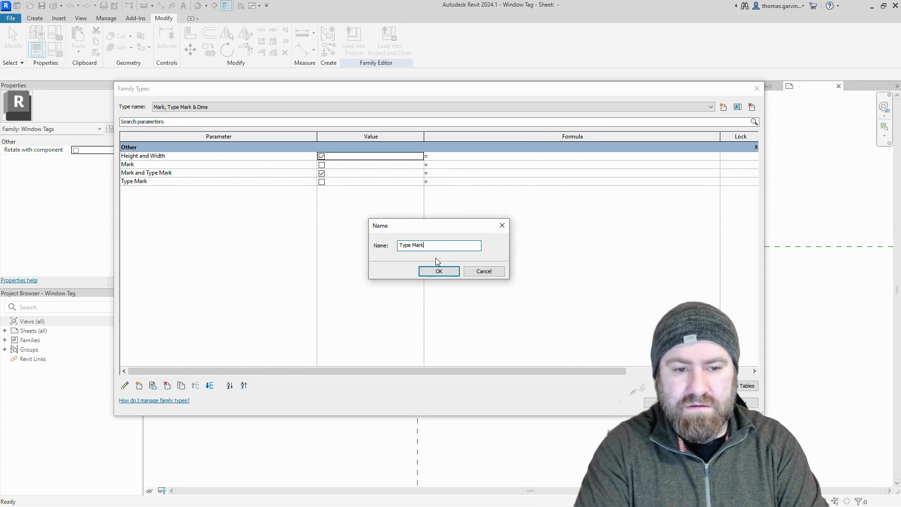
{"action": "left_click", "coordinate": [439, 272]}
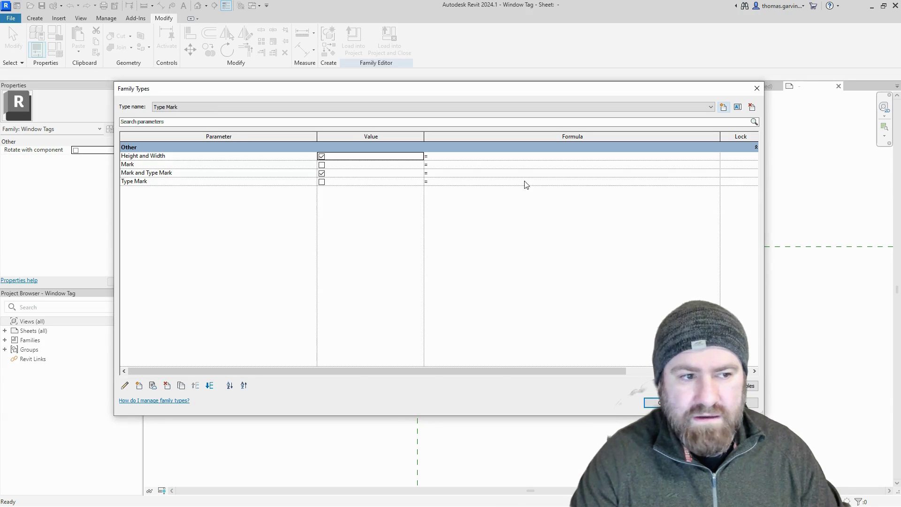
{"action": "left_click", "coordinate": [321, 173]}
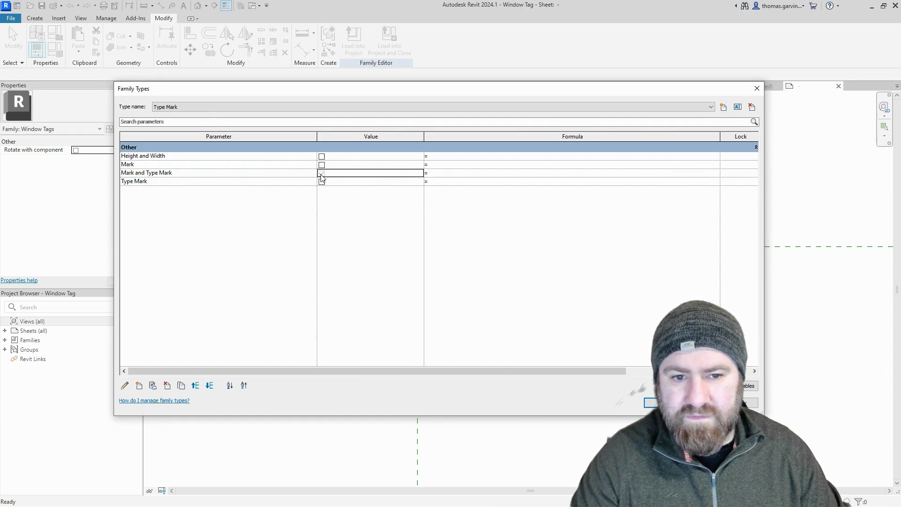
{"action": "left_click", "coordinate": [322, 181]}
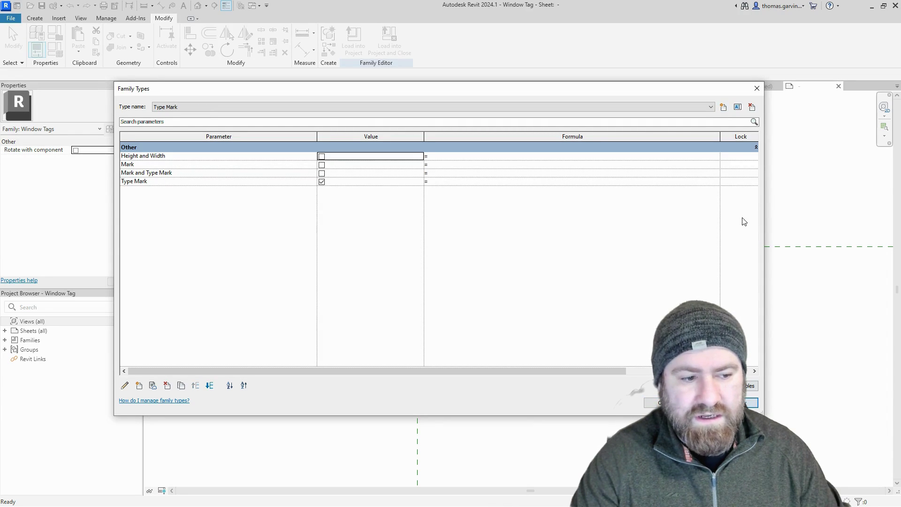
- Add a Type Mark & Dims type and check it in the type list
{"action": "left_click", "coordinate": [723, 107]}
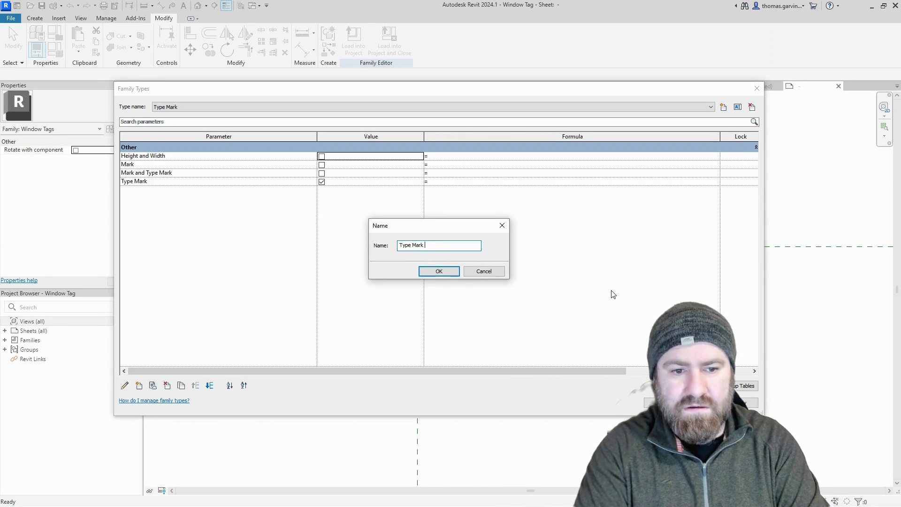
{"action": "type", "text": "Type Mark & Dims"}
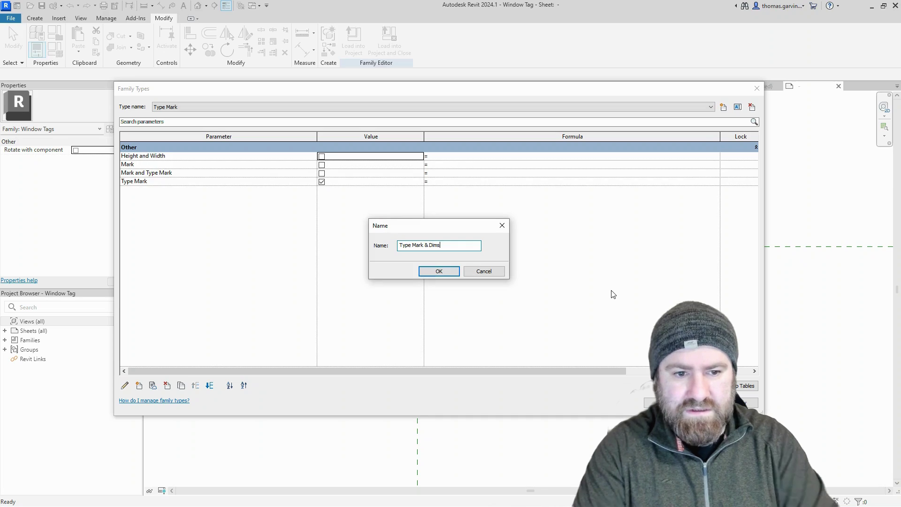
{"action": "left_click", "coordinate": [445, 271]}
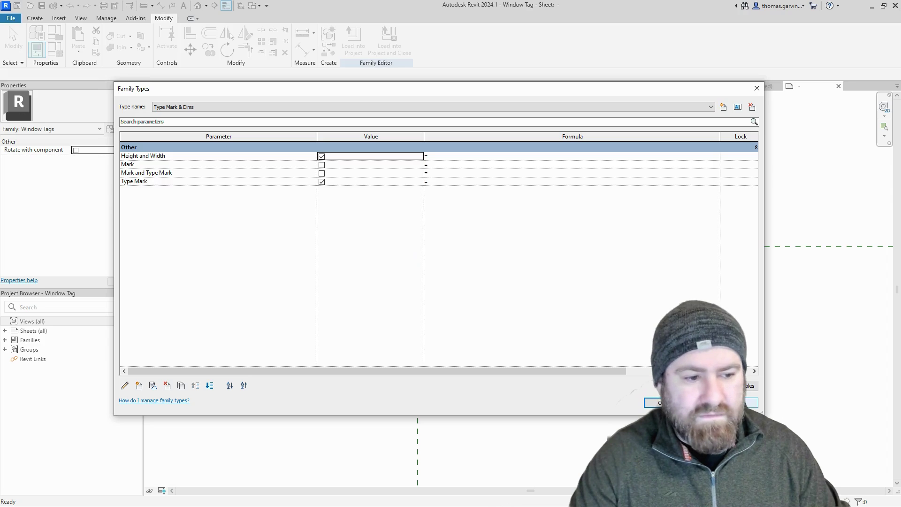
{"action": "left_click", "coordinate": [695, 104]}
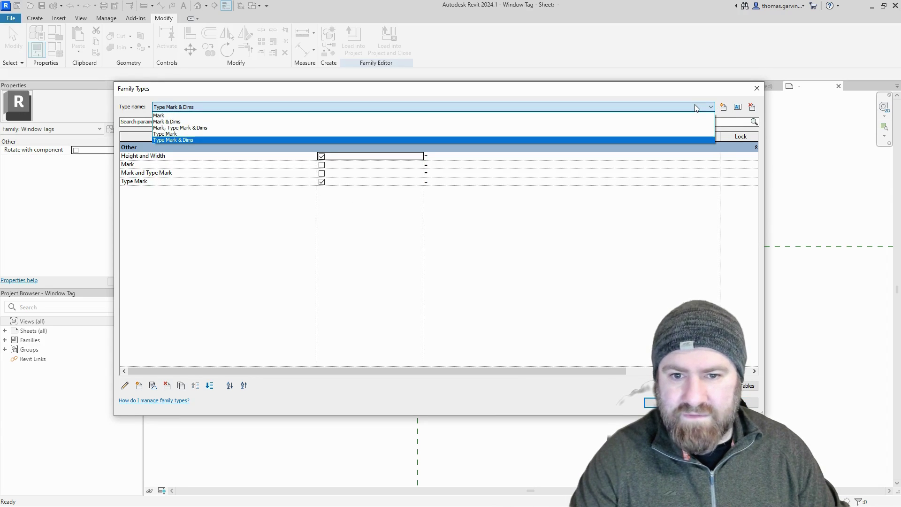
{"action": "left_click", "coordinate": [695, 104]}
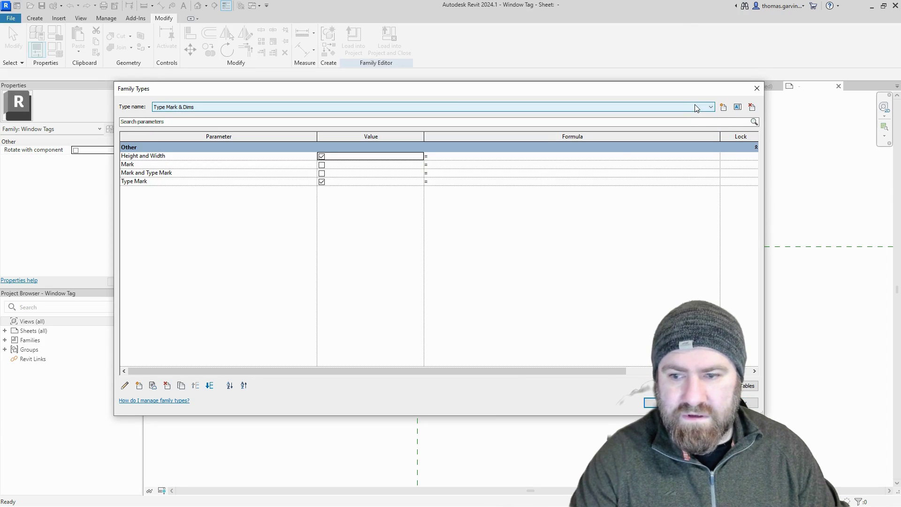
- Add a Mark & Type Mark type showing only the Mark and Type Mark label, then close Family Types
{"action": "left_click", "coordinate": [724, 107]}
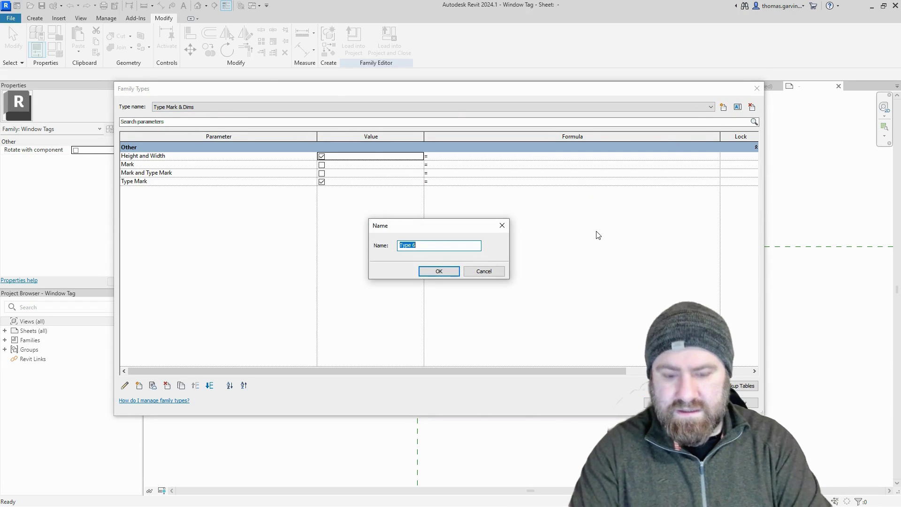
{"action": "type", "text": "Mark &"}
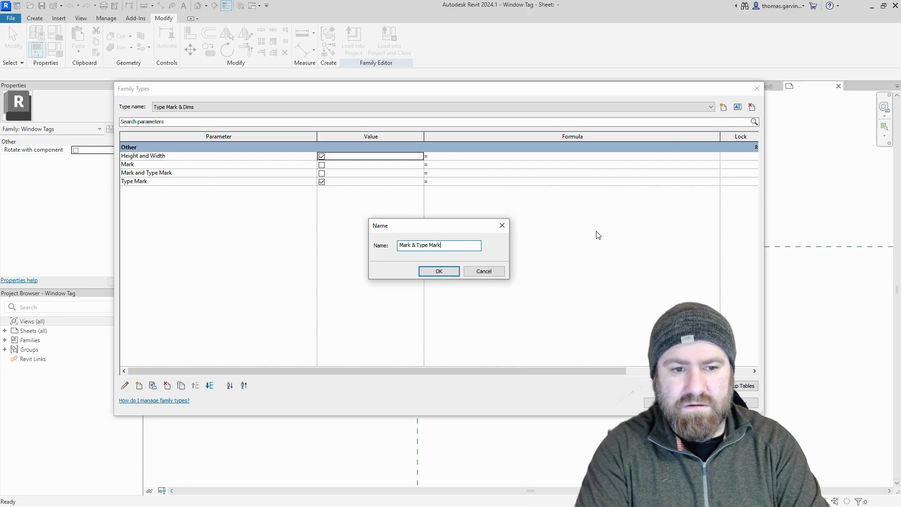
{"action": "left_click", "coordinate": [439, 272]}
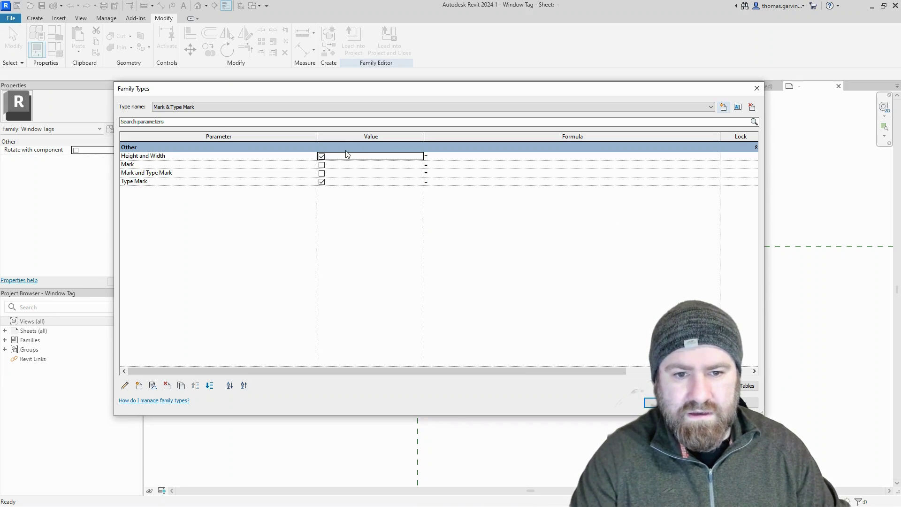
{"action": "left_click", "coordinate": [322, 173]}
{"action": "left_click", "coordinate": [322, 182]}
{"action": "left_click", "coordinate": [322, 157]}
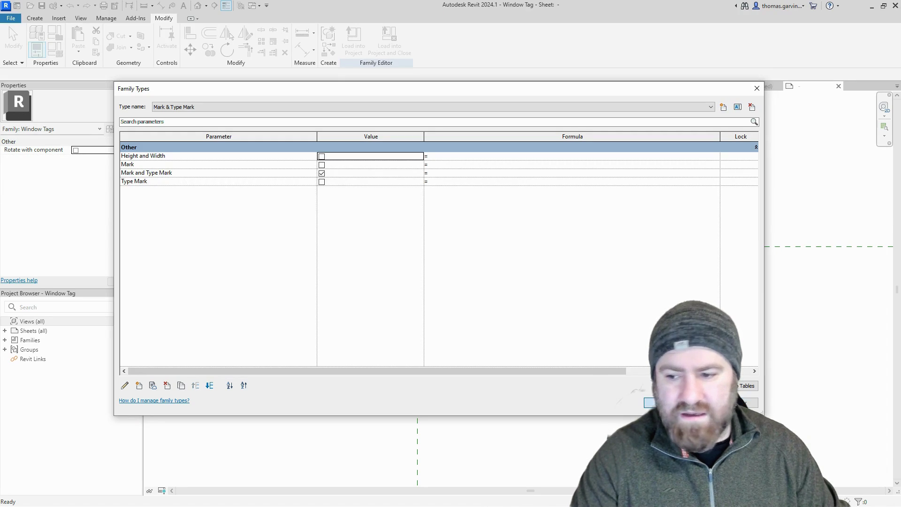
{"action": "key", "text": "Return"}
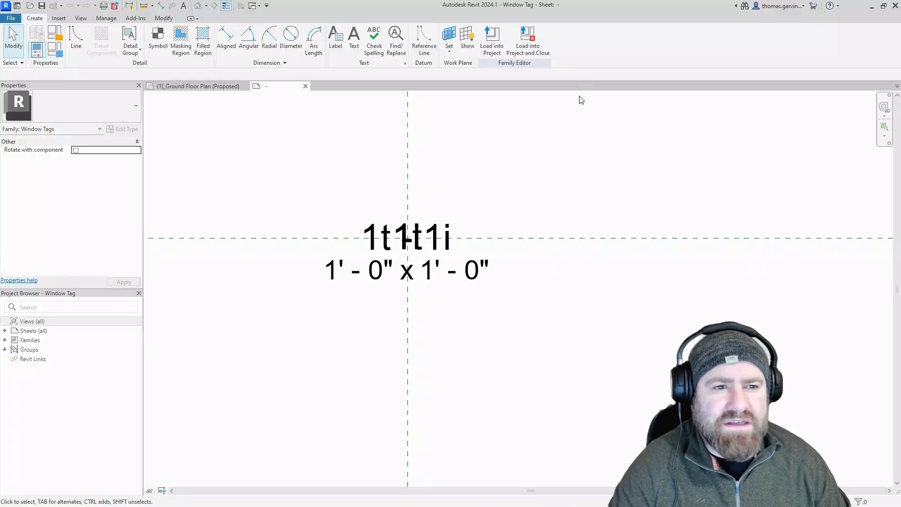
- Load the Window Tag family into Sample House Simple, closing it and cancelling tag placement
{"action": "left_click", "coordinate": [544, 55]}
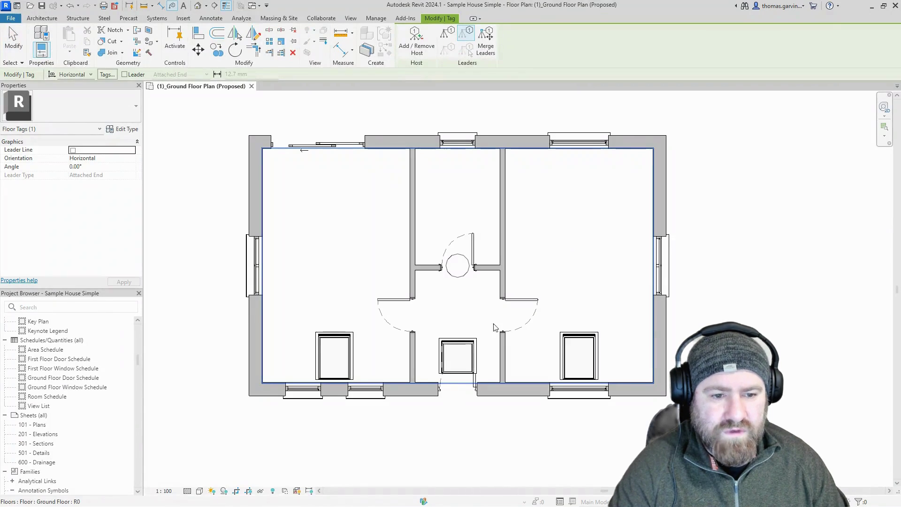
{"action": "key", "text": "Escape"}
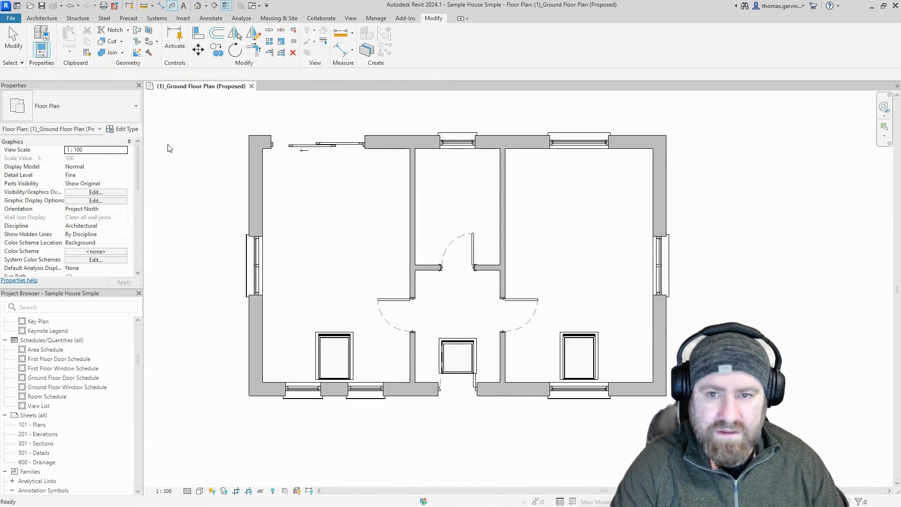
- Tag the lower-left front window by category, giving it a W01 tag
{"action": "left_click", "coordinate": [214, 18]}
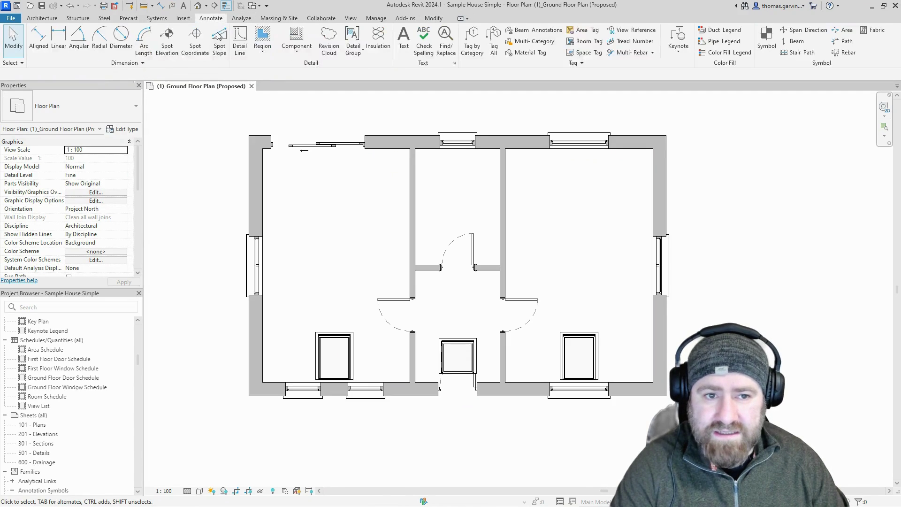
{"action": "left_click", "coordinate": [472, 43]}
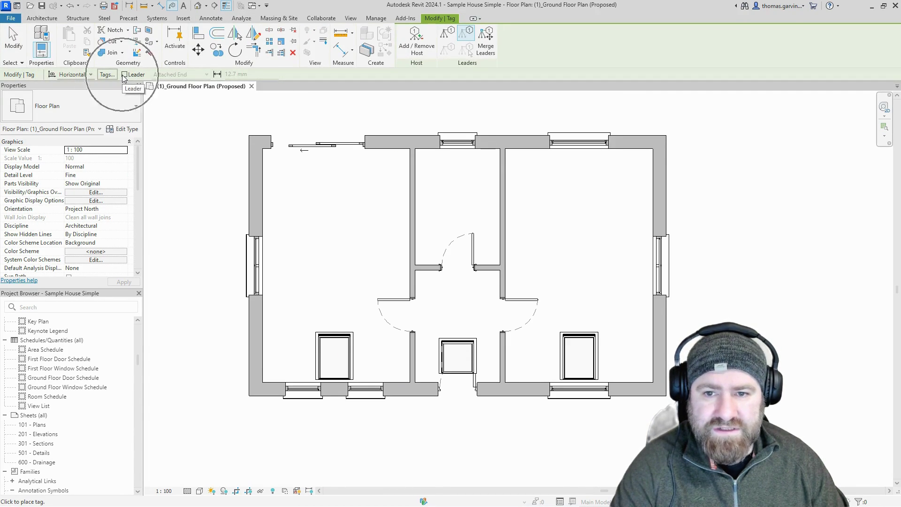
{"action": "scroll", "coordinate": [308, 413], "scroll_direction": "up", "scroll_amount": 3}
{"action": "left_click", "coordinate": [272, 342]}
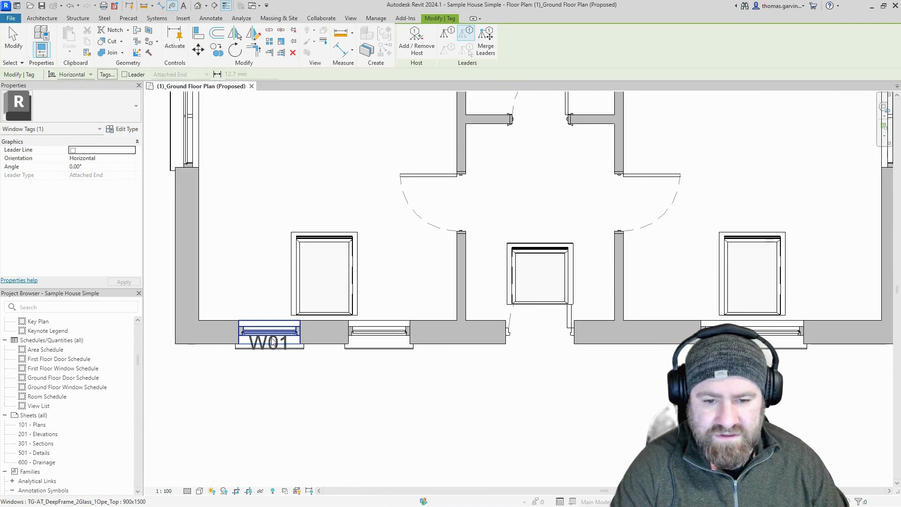
- Set the ground floor plan's view scale to 1:50
{"action": "left_click", "coordinate": [164, 491]}
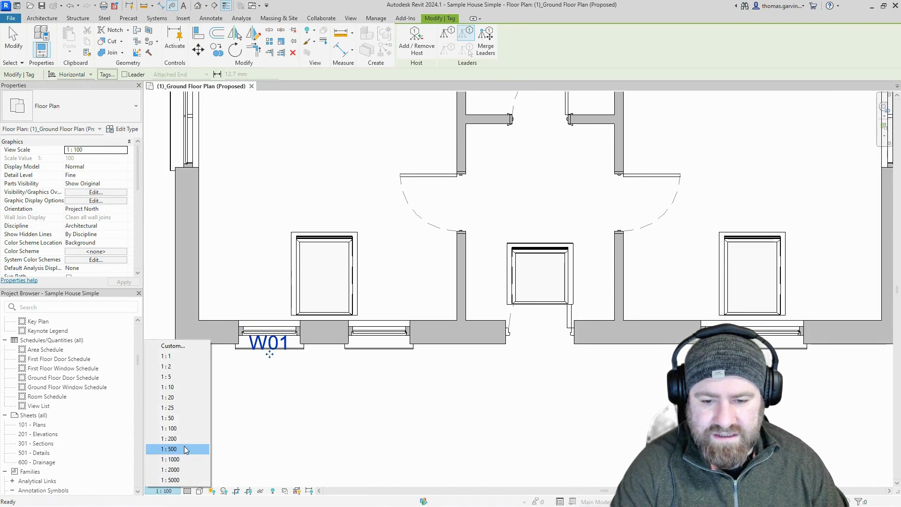
{"action": "left_click", "coordinate": [178, 418]}
{"action": "key", "text": "Escape"}
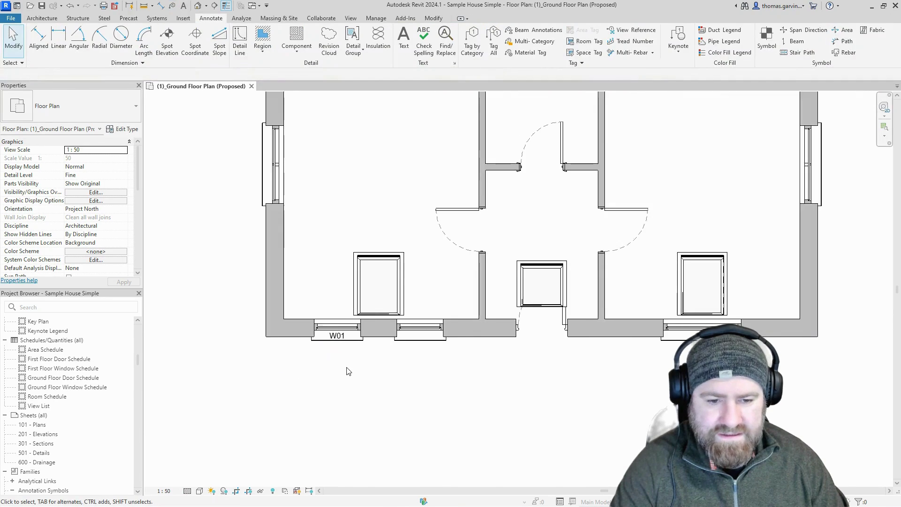
{"action": "scroll", "coordinate": [349, 371], "scroll_direction": "up", "scroll_amount": 2}
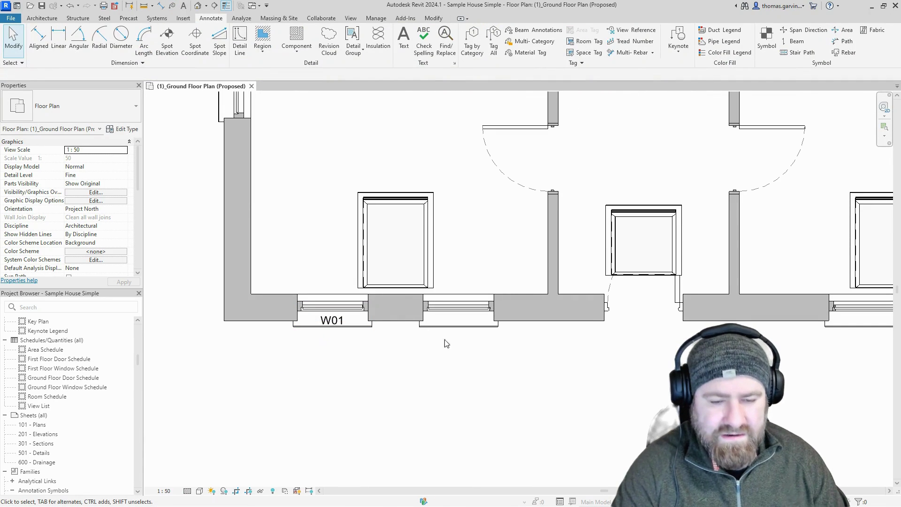
- Cycle the W01 tag through the tag types, settling on Type Mark & Dims (TW01 over 900 x 1500)
{"action": "left_click", "coordinate": [334, 323]}
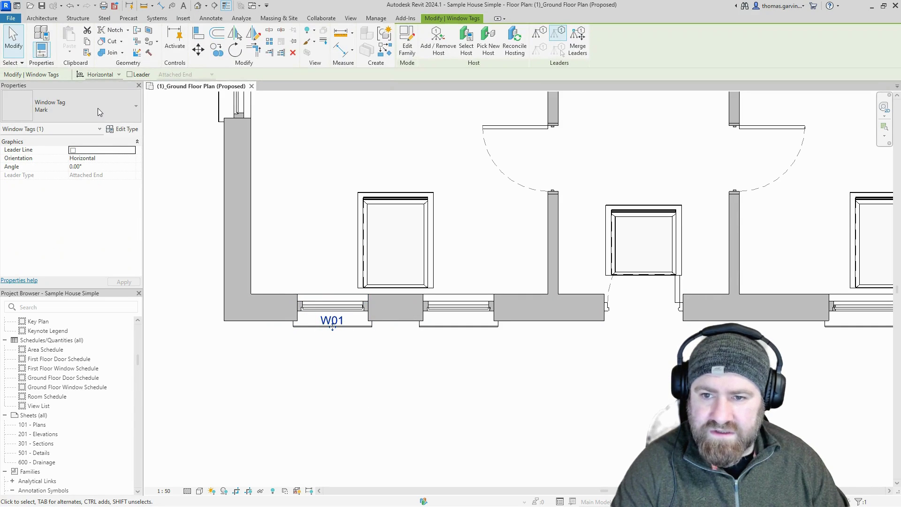
{"action": "left_click", "coordinate": [98, 106]}
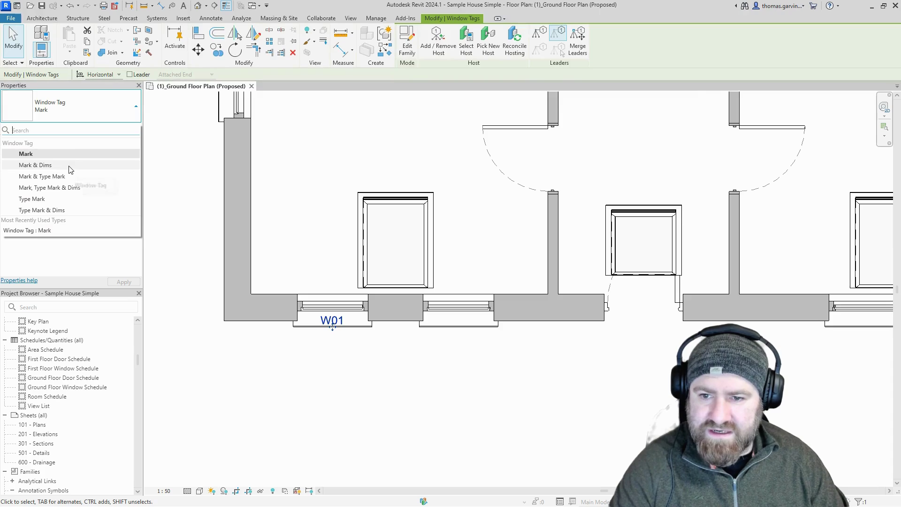
{"action": "left_click", "coordinate": [35, 166]}
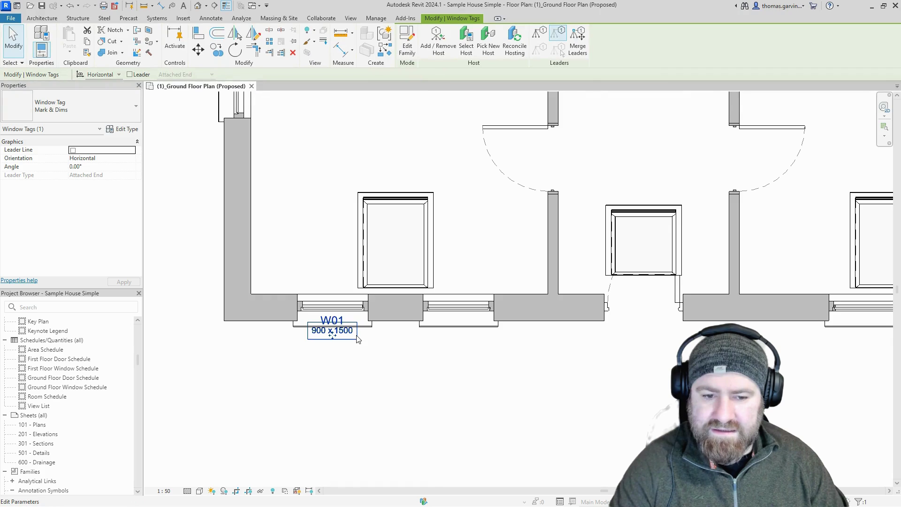
{"action": "left_click", "coordinate": [63, 103]}
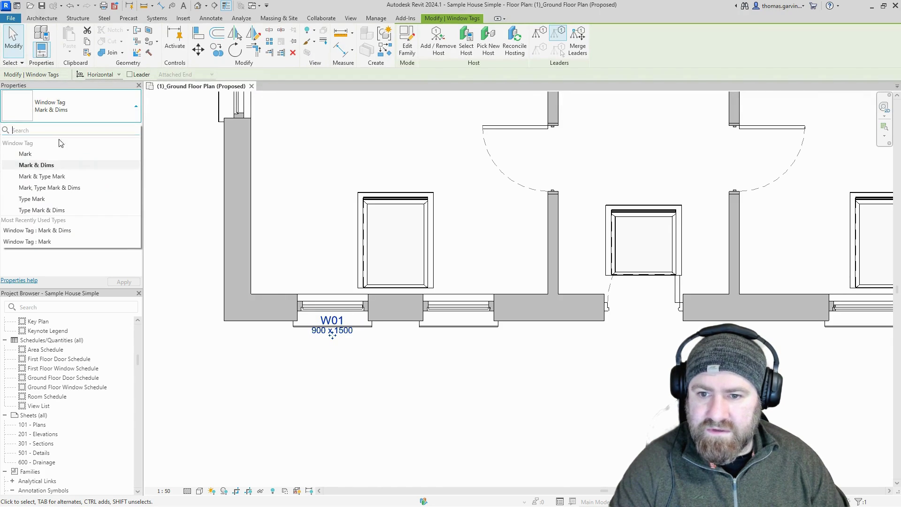
{"action": "left_click", "coordinate": [63, 177]}
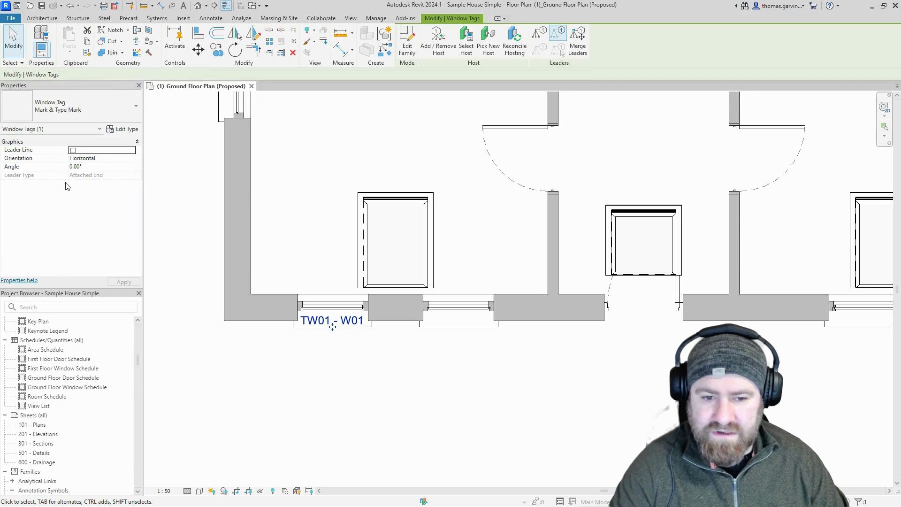
{"action": "left_click", "coordinate": [63, 116]}
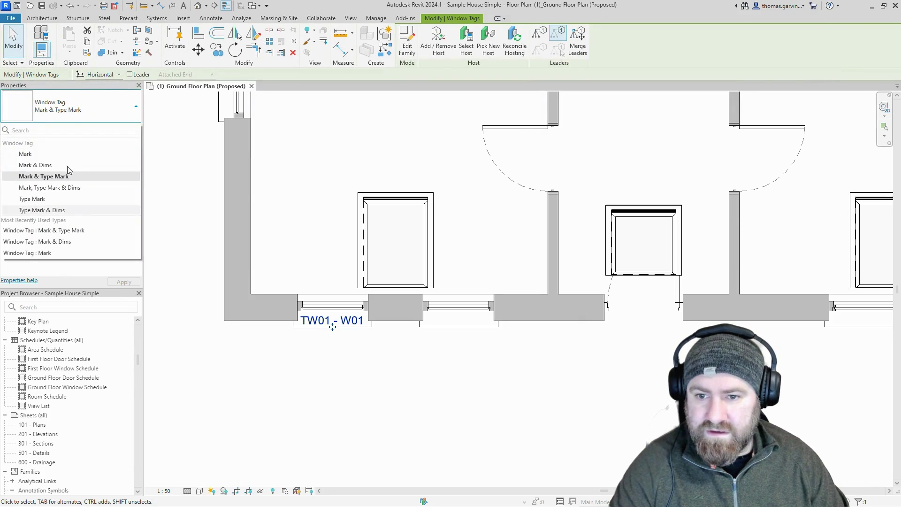
{"action": "left_click", "coordinate": [65, 187]}
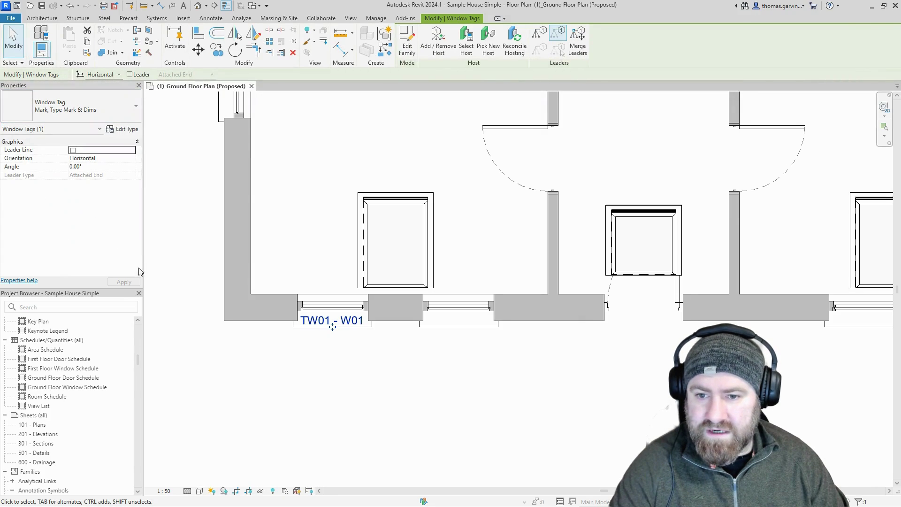
{"action": "left_click", "coordinate": [104, 113]}
{"action": "left_click", "coordinate": [87, 199]}
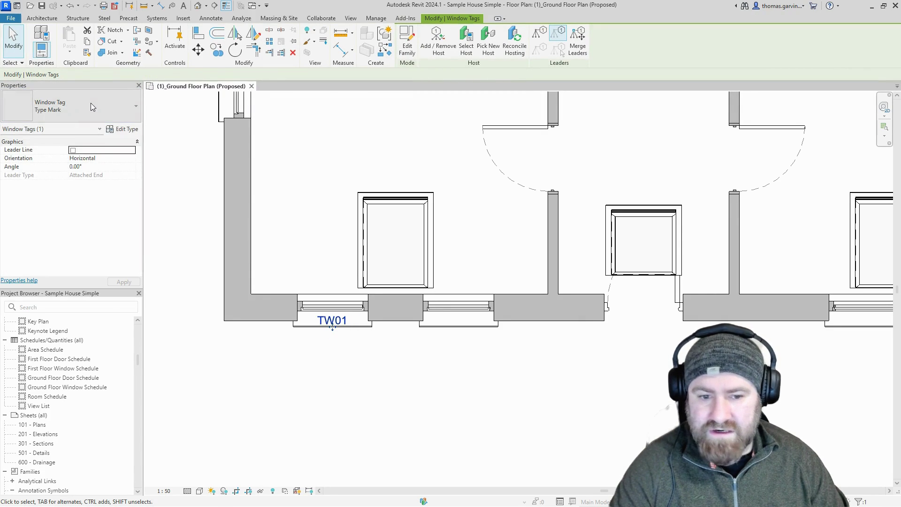
{"action": "left_click", "coordinate": [91, 103]}
{"action": "left_click", "coordinate": [87, 210]}
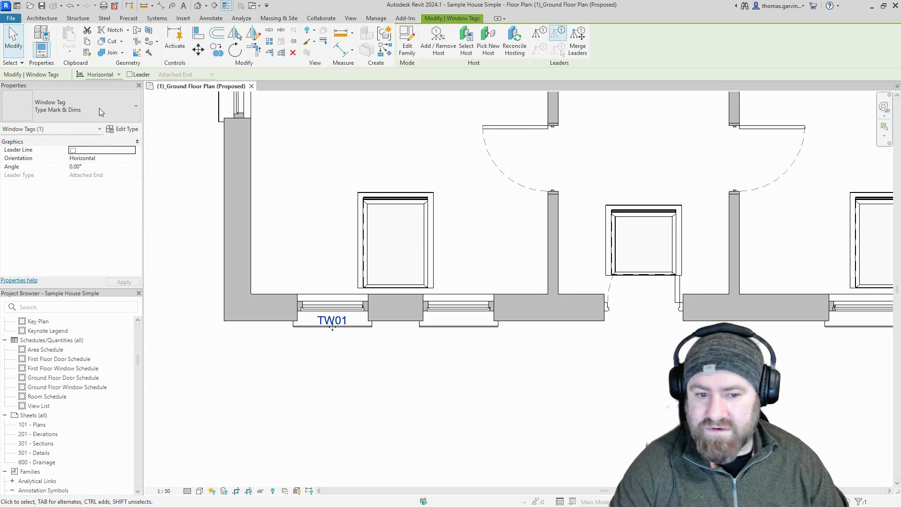
{"action": "left_click", "coordinate": [386, 374]}
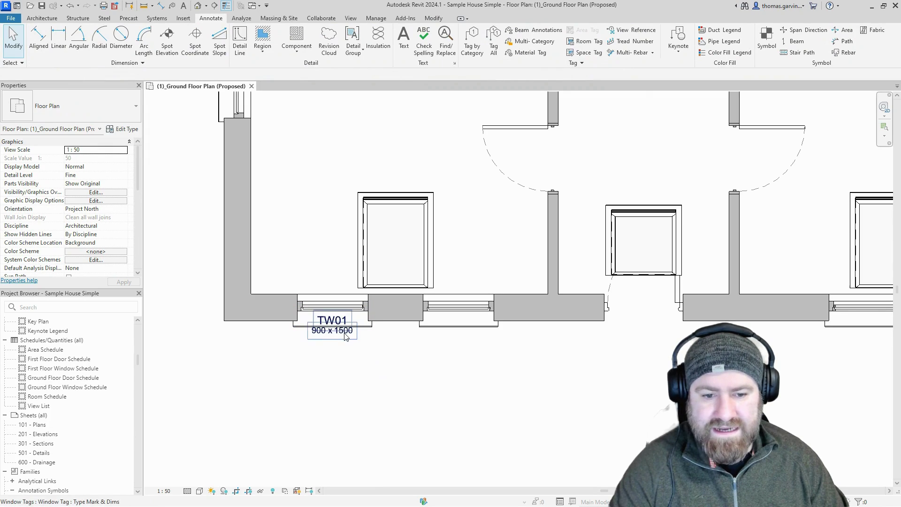
- Tag all ground-floor windows using Tag All with Window Tag : Mark, Type Mark & Dims
{"action": "left_click_drag", "start_coordinate": [331, 323], "coordinate": [365, 407]}
{"action": "left_click", "coordinate": [365, 407]}
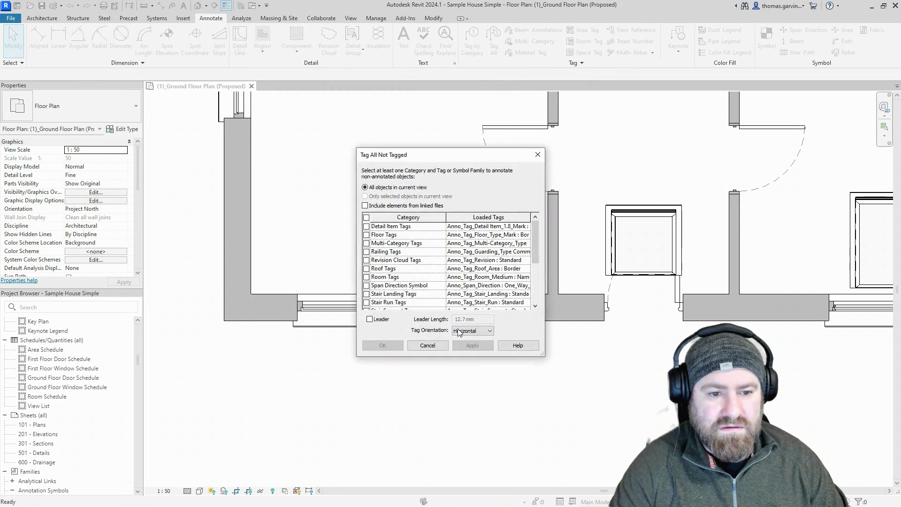
{"action": "scroll", "coordinate": [485, 267], "scroll_direction": "down", "scroll_amount": 3}
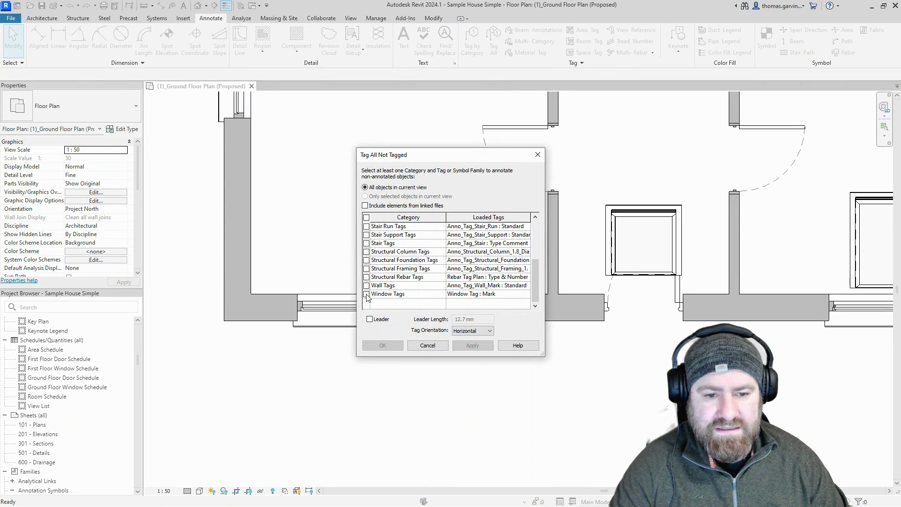
{"action": "left_click", "coordinate": [366, 295]}
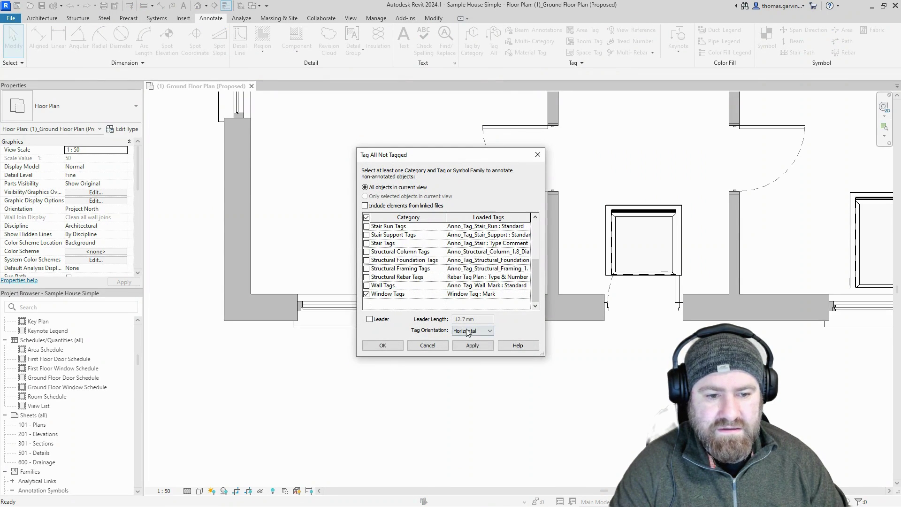
{"action": "left_click", "coordinate": [526, 295]}
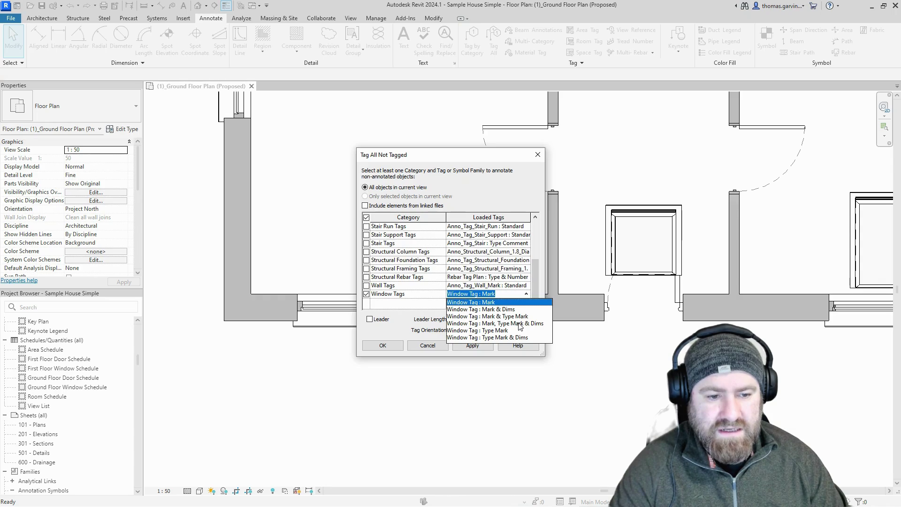
{"action": "left_click", "coordinate": [520, 324]}
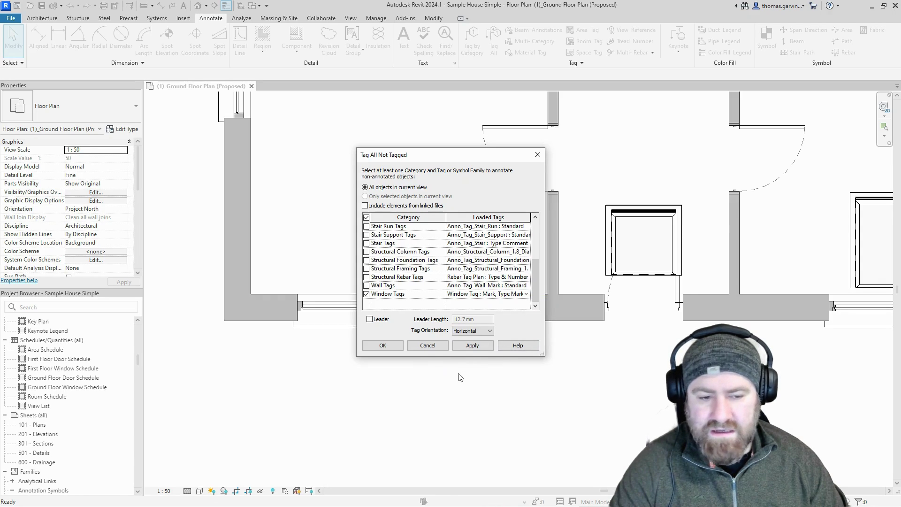
{"action": "left_click", "coordinate": [473, 346]}
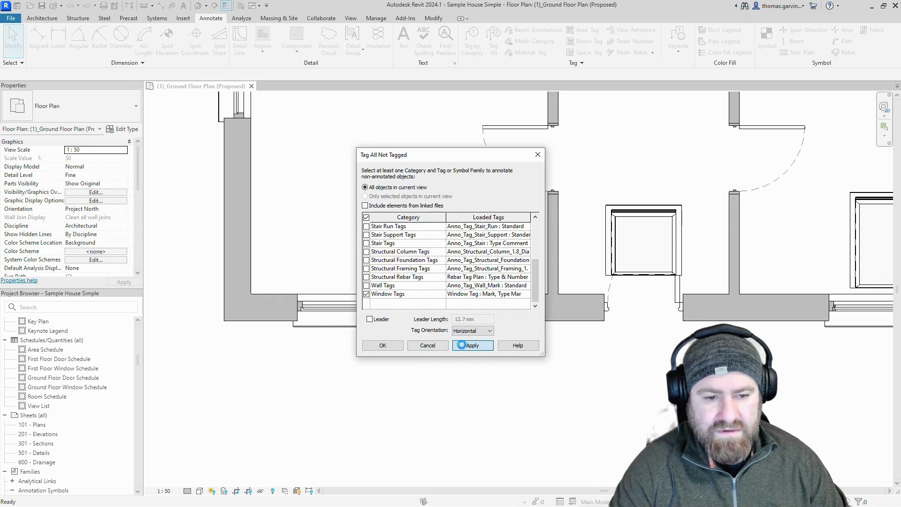
{"action": "left_click", "coordinate": [382, 346]}
{"action": "scroll", "coordinate": [440, 455], "scroll_direction": "down", "scroll_amount": 3}
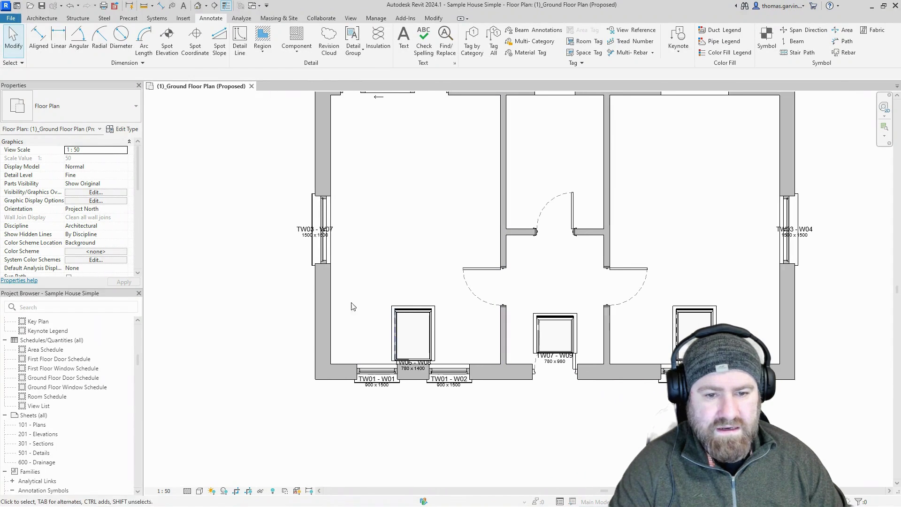
- Set both TW03 tags' orientation to Vertical
{"action": "left_click", "coordinate": [303, 234]}
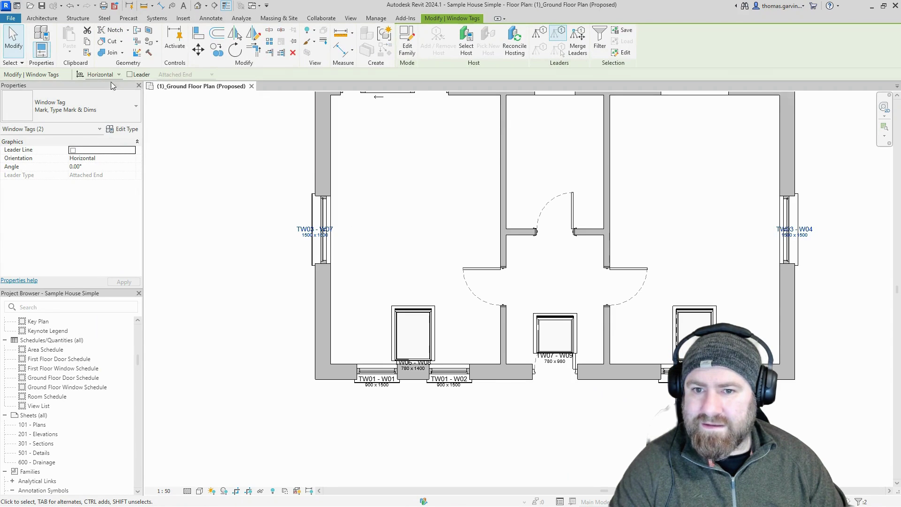
{"action": "left_click", "coordinate": [95, 89]}
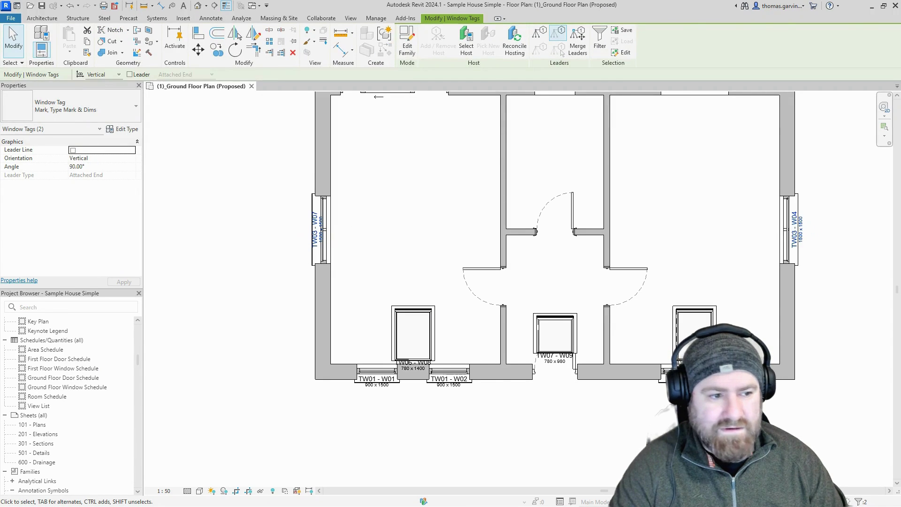
{"action": "key", "text": "Escape"}
- Move the TW06-W08, TW07-W09 and TW06-W10 tags inside their roof windows, then zoom to fit
{"action": "scroll", "coordinate": [413, 375], "scroll_direction": "up", "scroll_amount": 3}
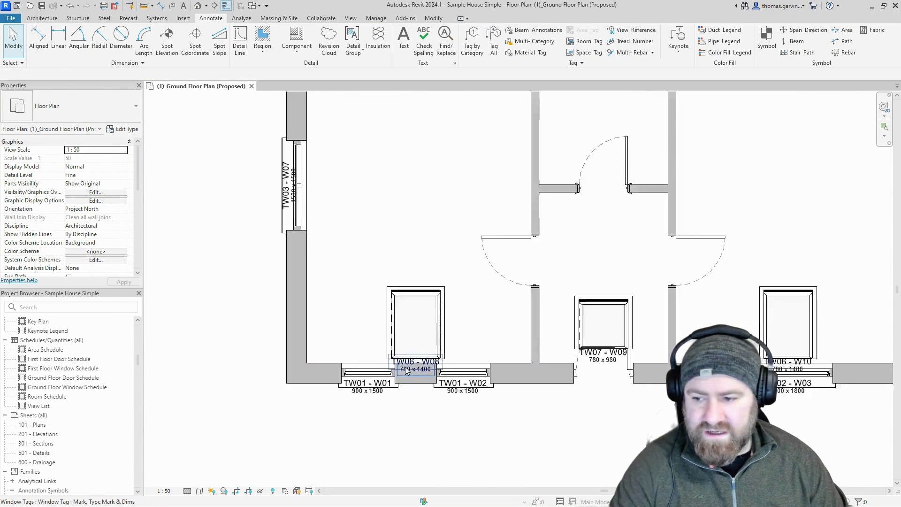
{"action": "left_click", "coordinate": [413, 374]}
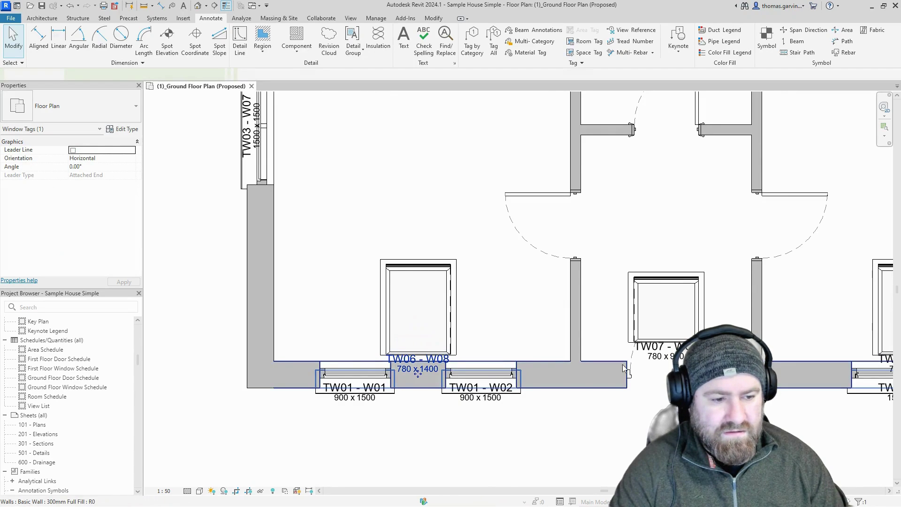
{"action": "left_click_drag", "start_coordinate": [406, 378], "coordinate": [447, 334]}
{"action": "left_click", "coordinate": [670, 334]}
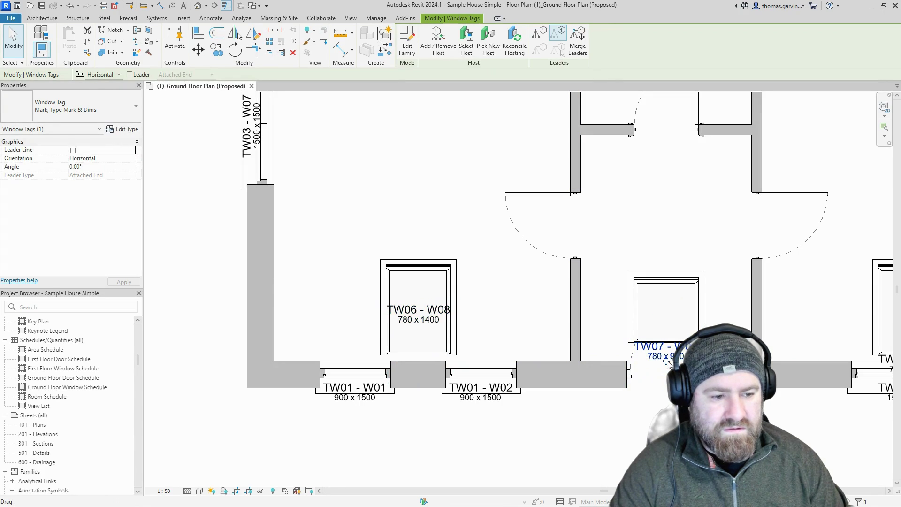
{"action": "left_click_drag", "start_coordinate": [670, 334], "coordinate": [666, 296]}
{"action": "middle_click_drag", "start_coordinate": [601, 350], "coordinate": [409, 322]}
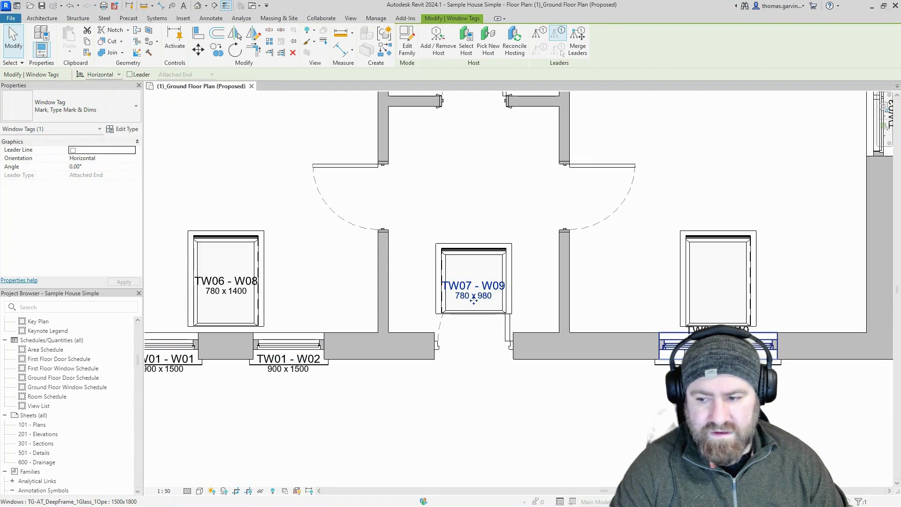
{"action": "left_click", "coordinate": [717, 330]}
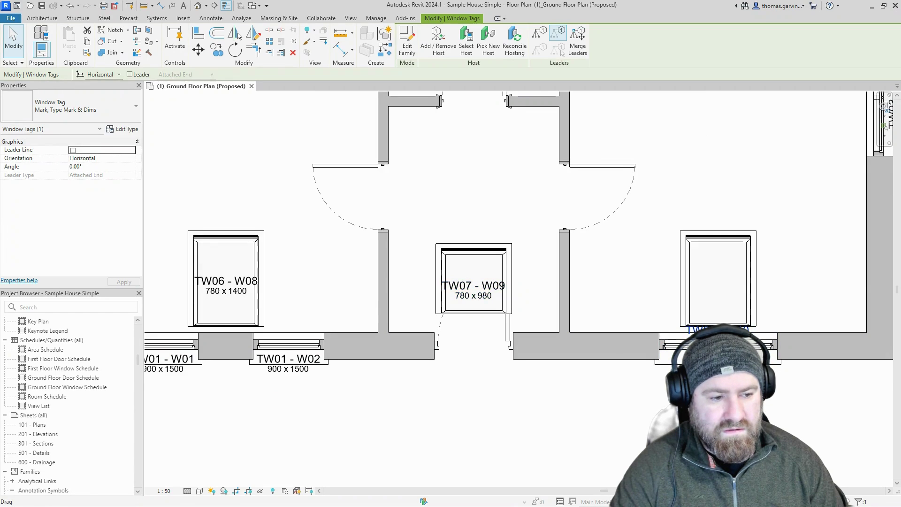
{"action": "left_click_drag", "start_coordinate": [716, 306], "coordinate": [717, 282]}
{"action": "key", "text": "Escape"}
{"action": "key", "text": "z"}
{"action": "key", "text": "f"}
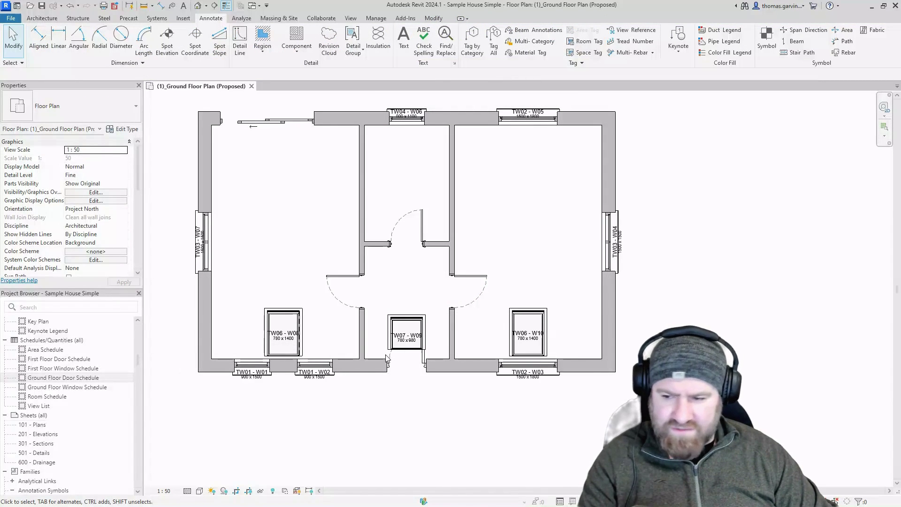
{"action": "scroll", "coordinate": [302, 344], "scroll_direction": "up", "scroll_amount": 3}
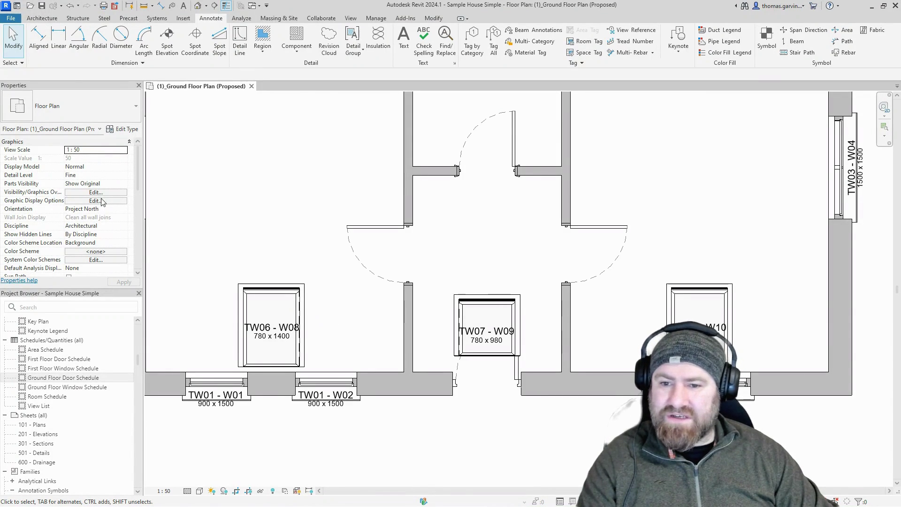
{"action": "scroll", "coordinate": [104, 231], "scroll_direction": "down", "scroll_amount": 3}
{"action": "scroll", "coordinate": [95, 211], "scroll_direction": "down", "scroll_amount": 5}
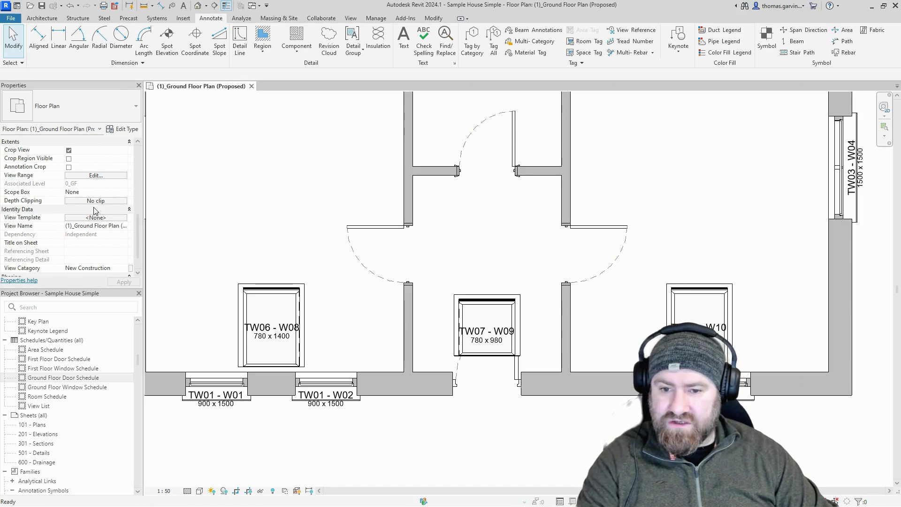
{"action": "left_click", "coordinate": [95, 176]}
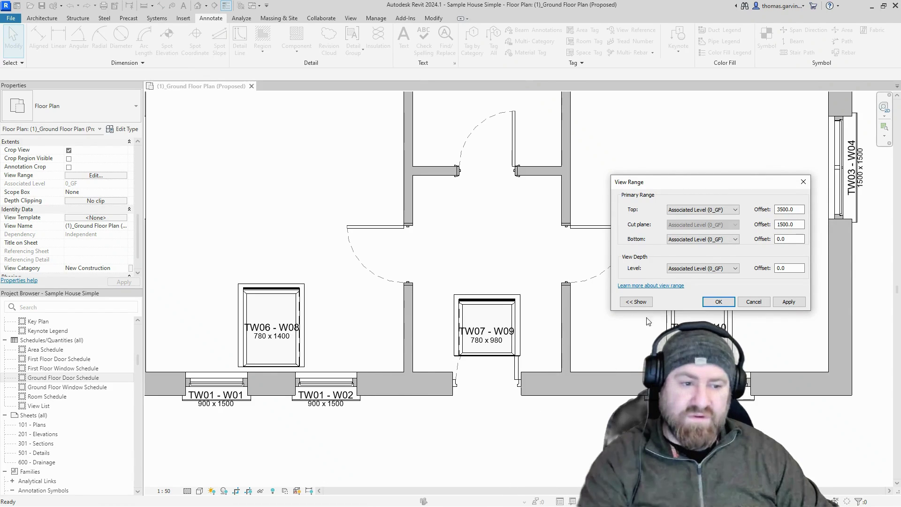
{"action": "left_click", "coordinate": [719, 302]}
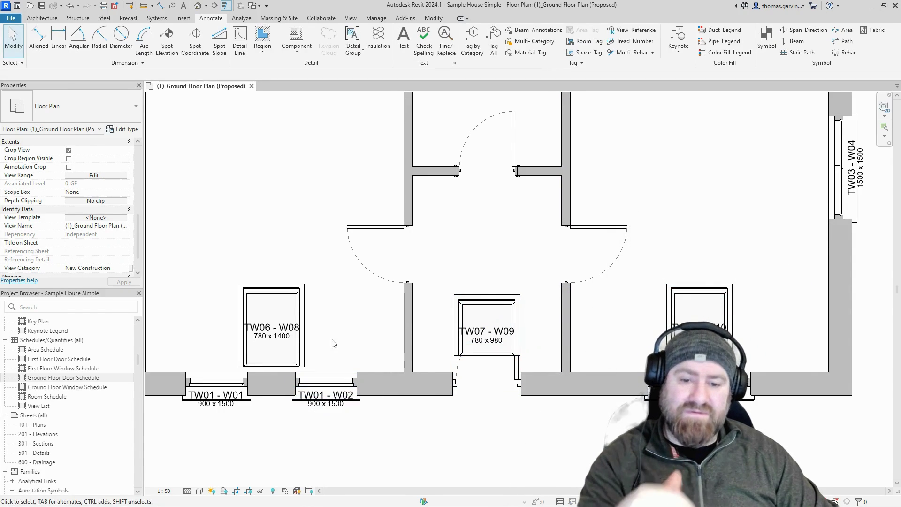
{"action": "middle_click_drag", "start_coordinate": [331, 341], "coordinate": [369, 315]}
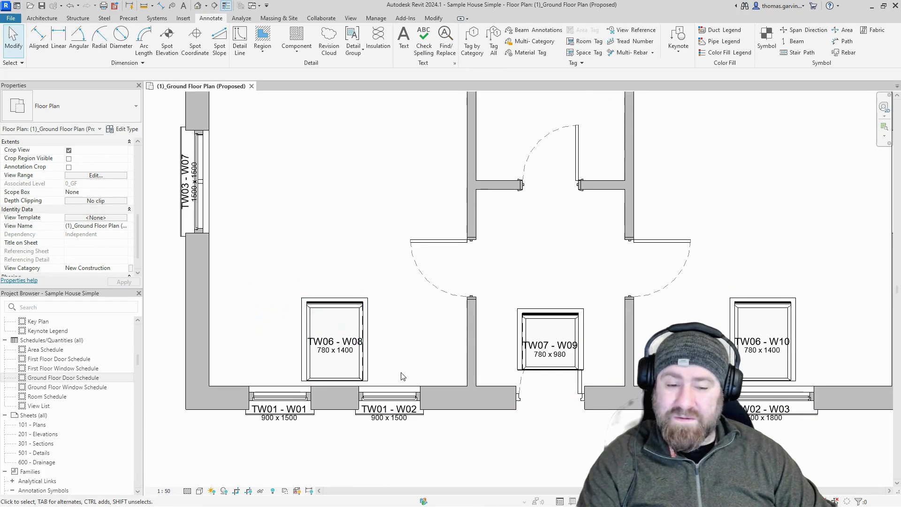
{"action": "middle_click_drag", "start_coordinate": [401, 376], "coordinate": [368, 335]}
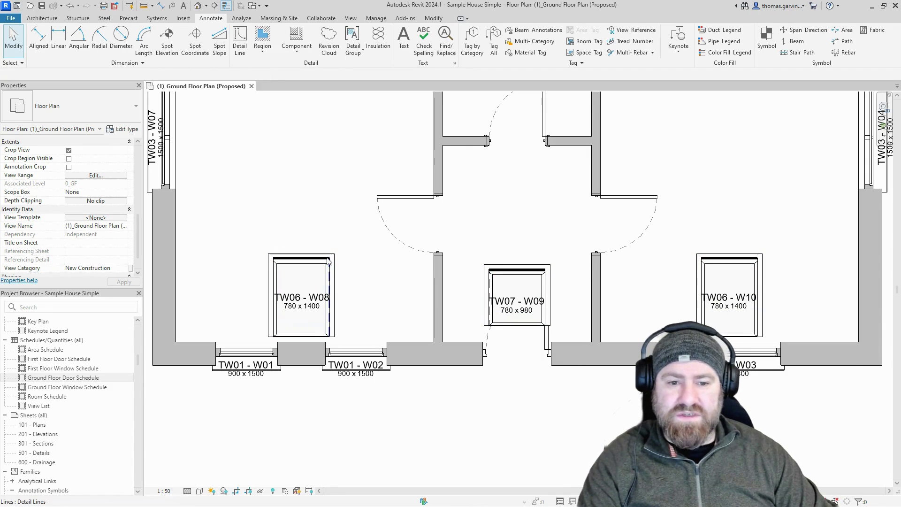
- Give roof windows TW06-W08, TW07-W09 and TW06-W10 a by-element surface transparency of 100
{"action": "left_click", "coordinate": [302, 286]}
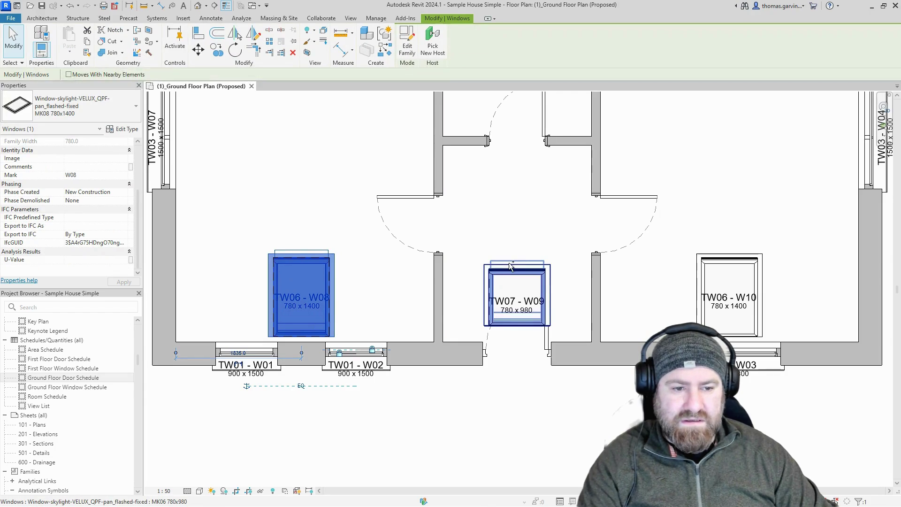
{"action": "left_click", "coordinate": [517, 296], "text": "ctrl"}
{"action": "left_click", "coordinate": [713, 256], "text": "ctrl"}
{"action": "right_click", "coordinate": [714, 253]}
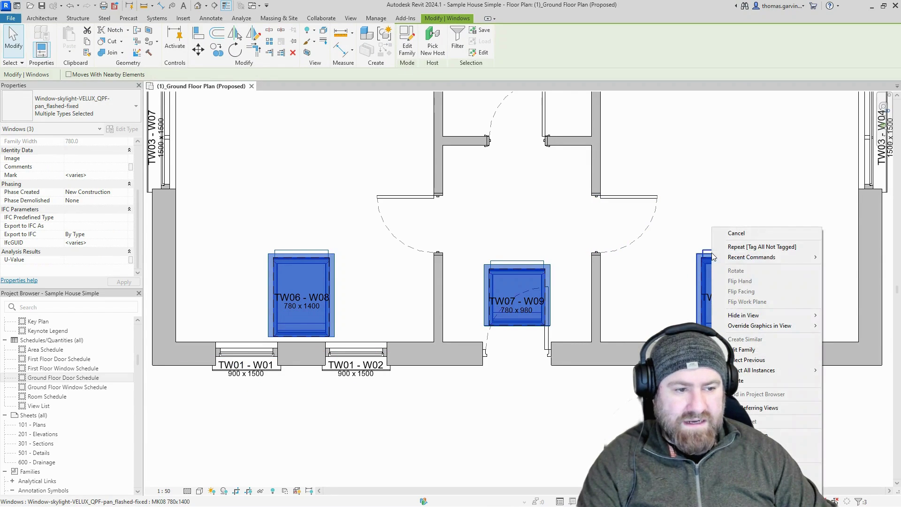
{"action": "mouse_move", "coordinate": [805, 329]}
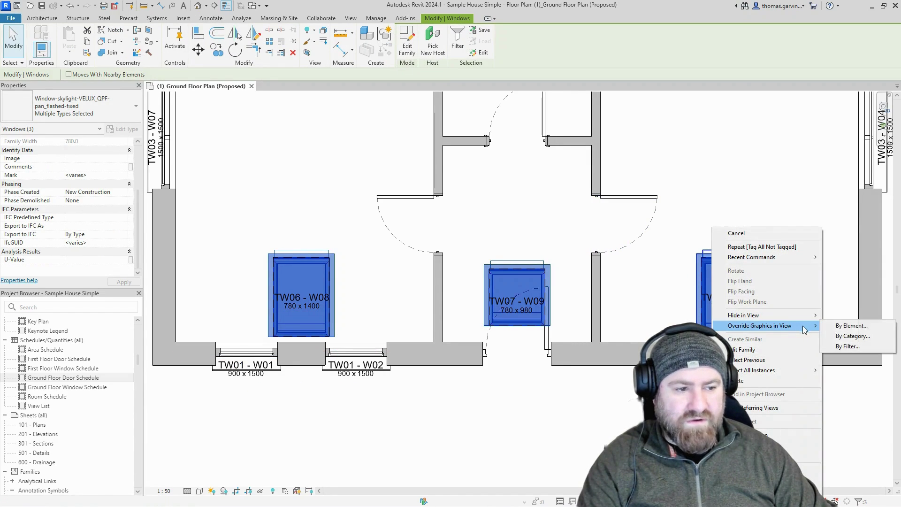
{"action": "left_click", "coordinate": [851, 326]}
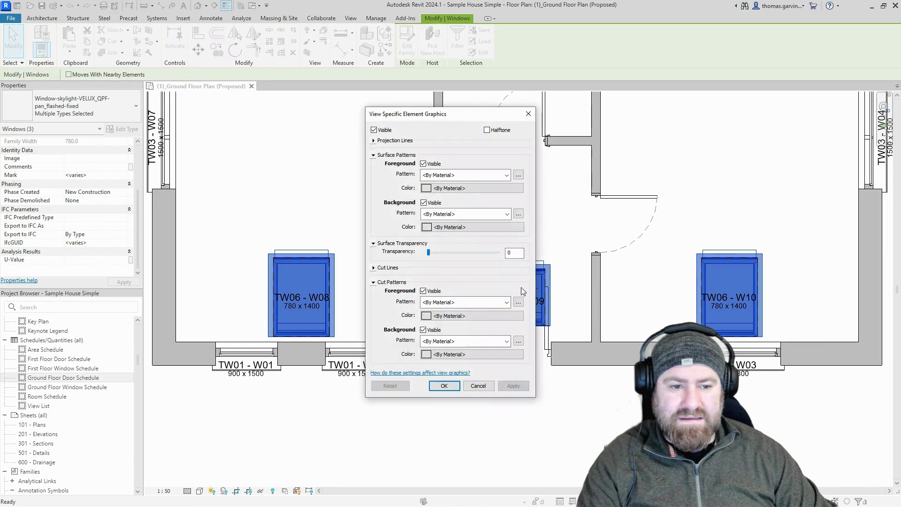
{"action": "left_click", "coordinate": [517, 251]}
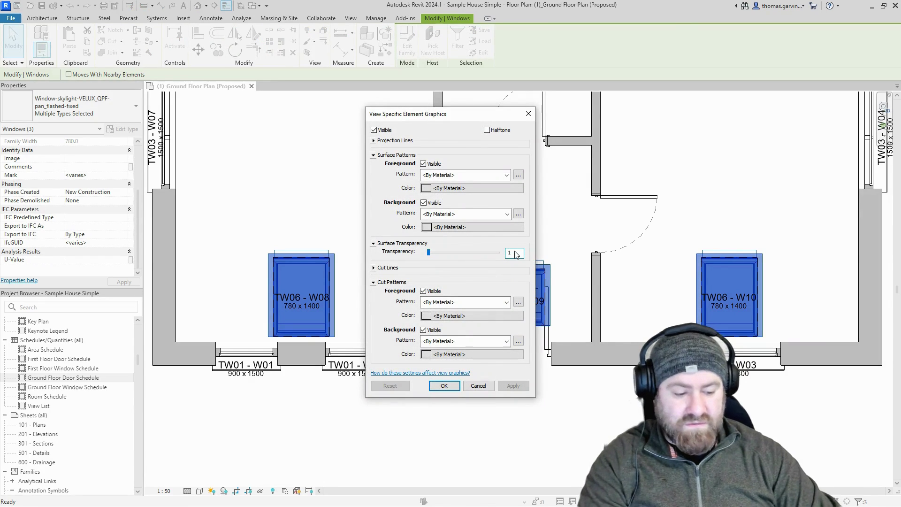
{"action": "type", "text": "100"}
{"action": "key", "text": "Tab"}
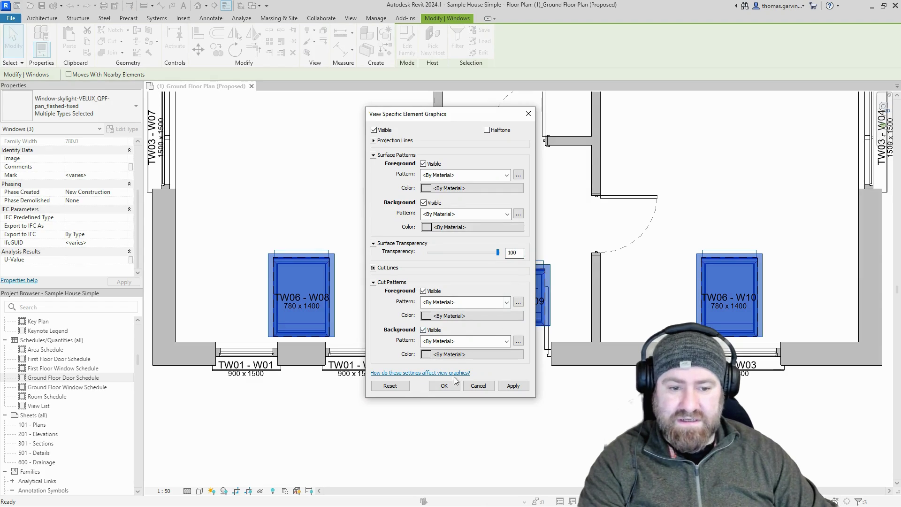
{"action": "left_click", "coordinate": [444, 385]}
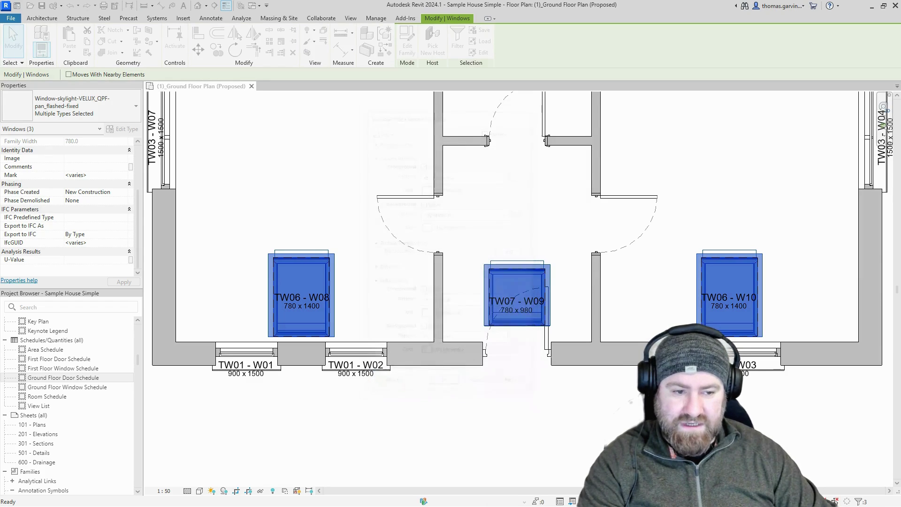
- Apply Linework with <Invisible lines> to the TW06-W08, TW07-W09 and TW06-W10 roof windows
{"action": "left_click", "coordinate": [671, 236]}
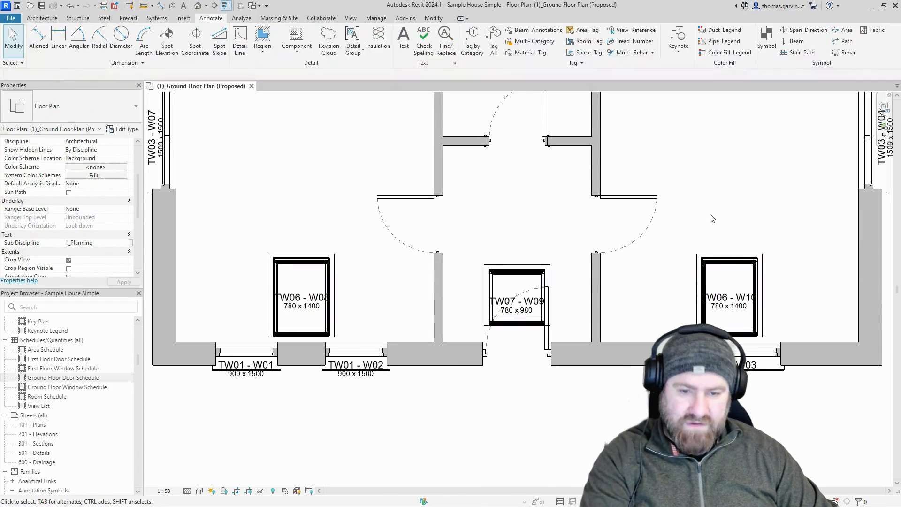
{"action": "left_click", "coordinate": [434, 18]}
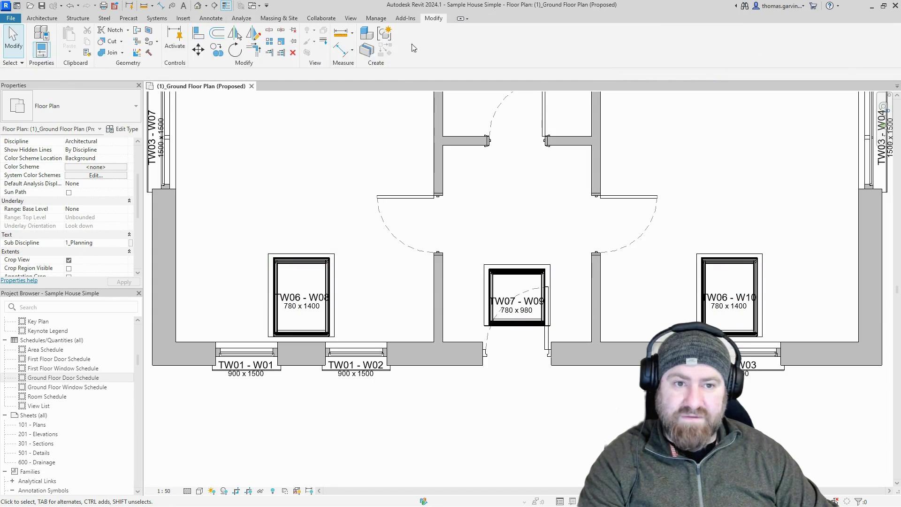
{"action": "left_click", "coordinate": [331, 43]}
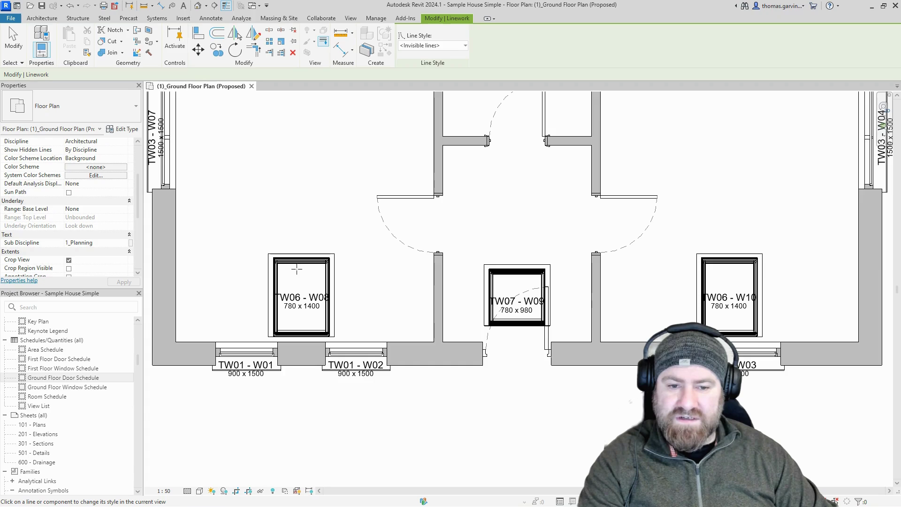
{"action": "left_click", "coordinate": [299, 292]}
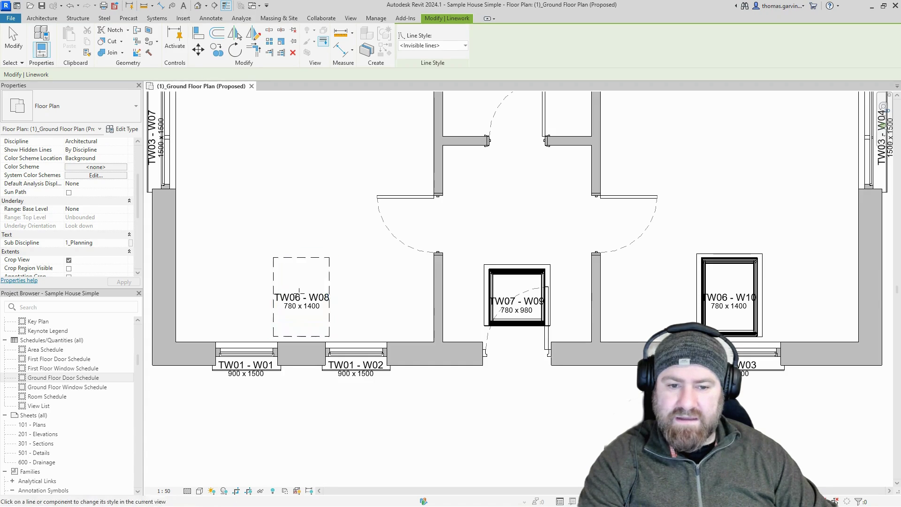
{"action": "left_click", "coordinate": [514, 281]}
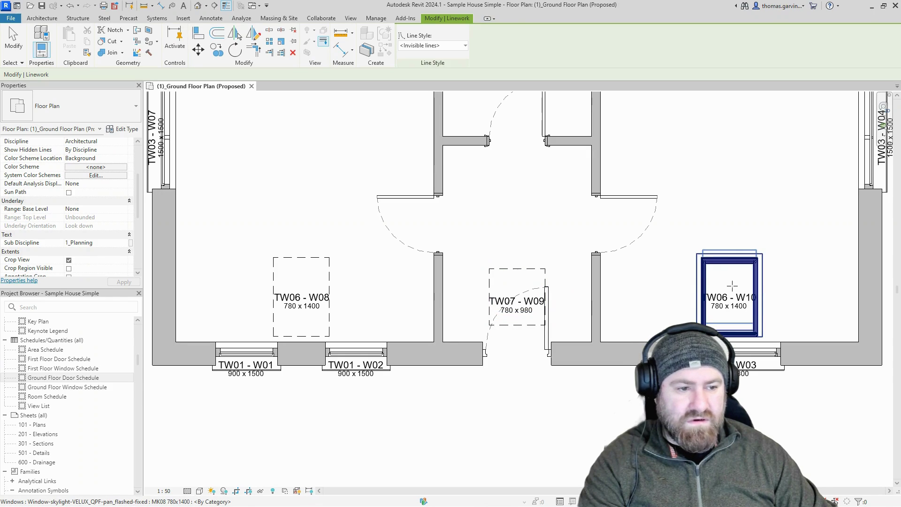
{"action": "left_click", "coordinate": [748, 271]}
{"action": "key", "text": "Escape"}
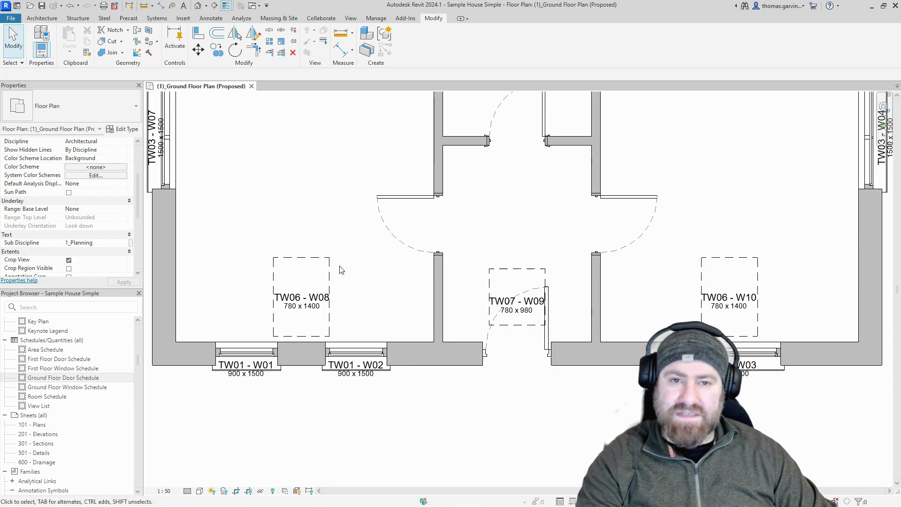
{"action": "scroll", "coordinate": [704, 258], "scroll_direction": "down", "scroll_amount": 5}
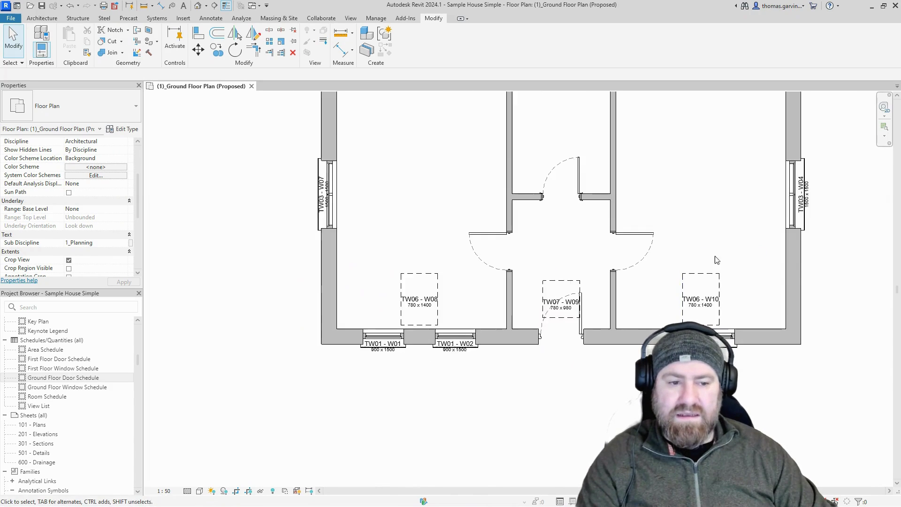
- Centre the plan, zoom in on TW06-W08 and highlight its window tag
{"action": "middle_click_drag", "start_coordinate": [683, 254], "coordinate": [655, 281]}
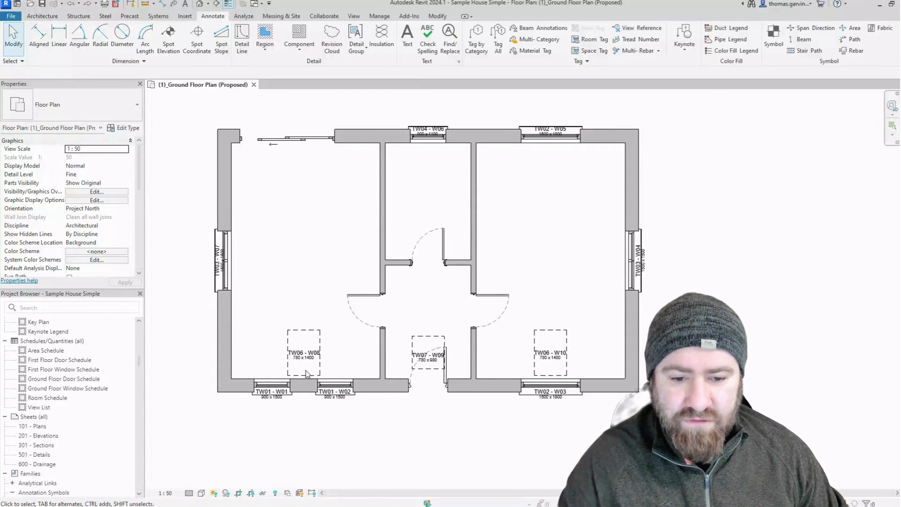
{"action": "scroll", "coordinate": [306, 371], "scroll_direction": "up", "scroll_amount": 4}
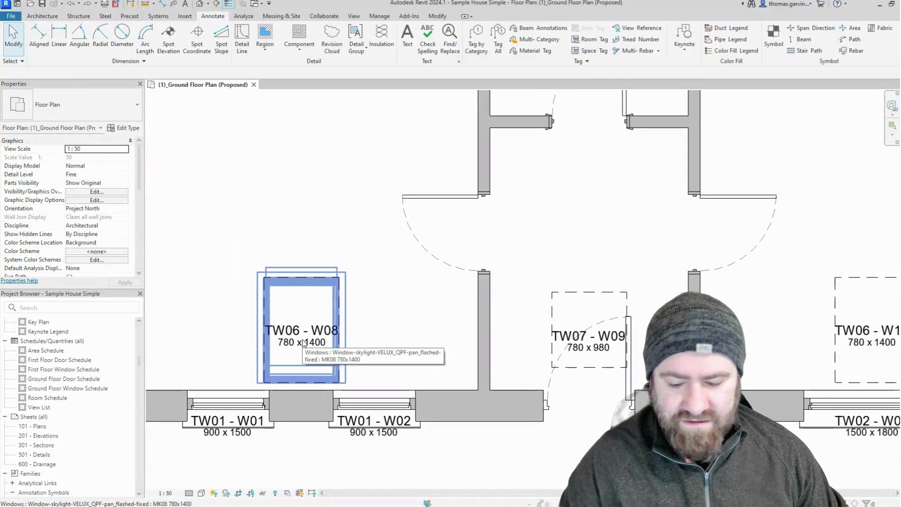
{"action": "key", "text": "Tab"}
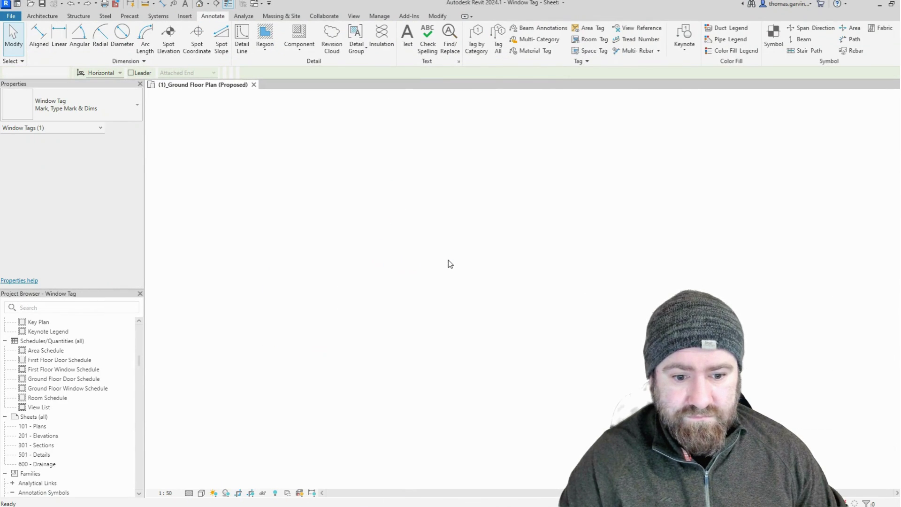
- Save the tag family as a new family file named 'Door Tag'
{"action": "scroll", "coordinate": [488, 303], "scroll_direction": "up", "scroll_amount": 3}
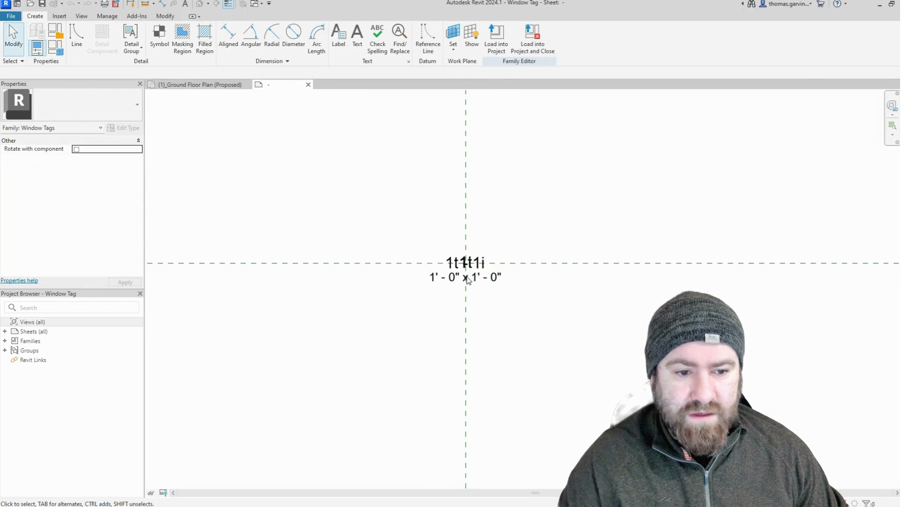
{"action": "left_click", "coordinate": [14, 17]}
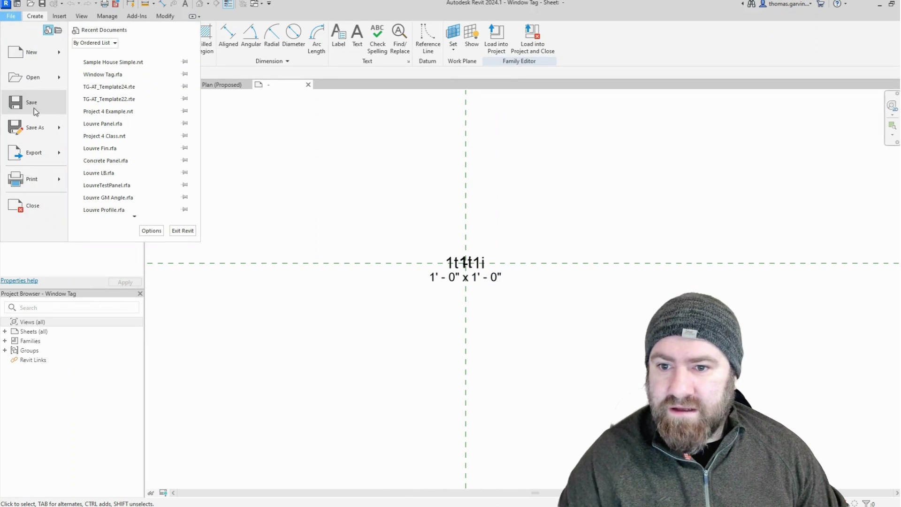
{"action": "mouse_move", "coordinate": [47, 127]}
{"action": "left_click", "coordinate": [124, 123]}
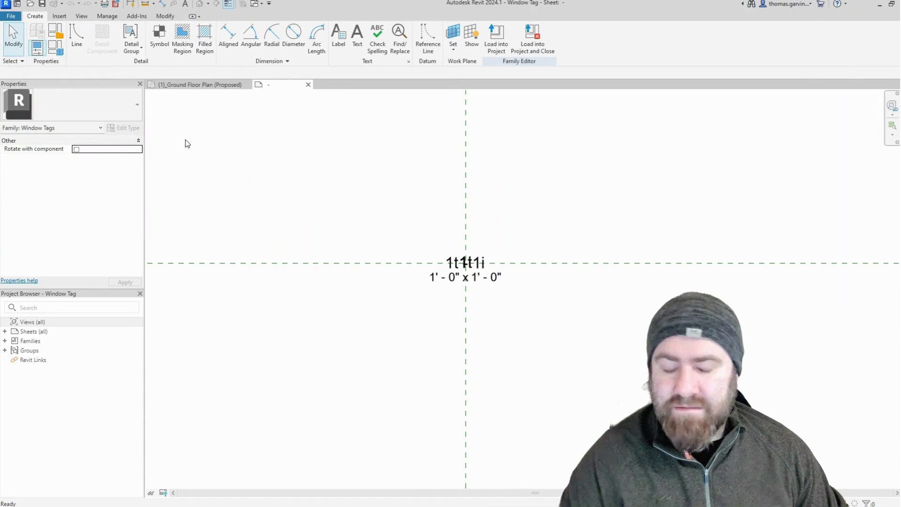
{"action": "type", "text": "Do"}
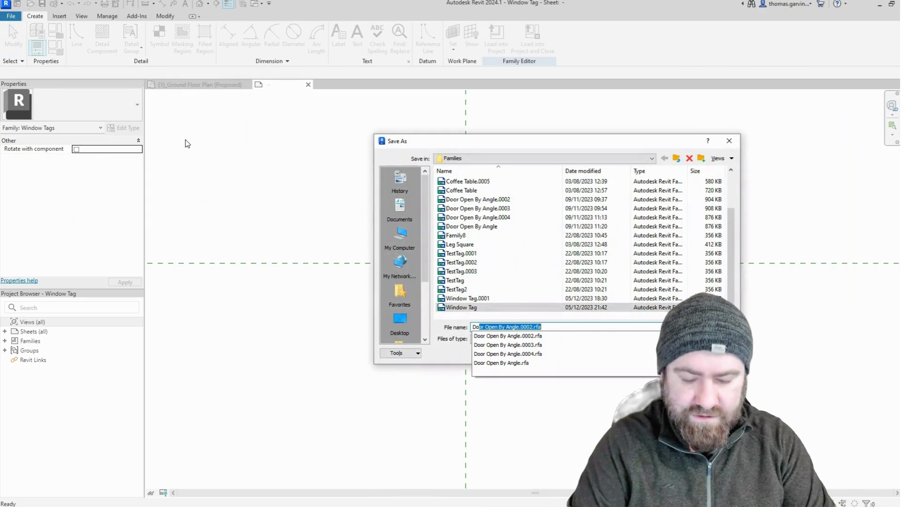
{"action": "type", "text": "or Ta"}
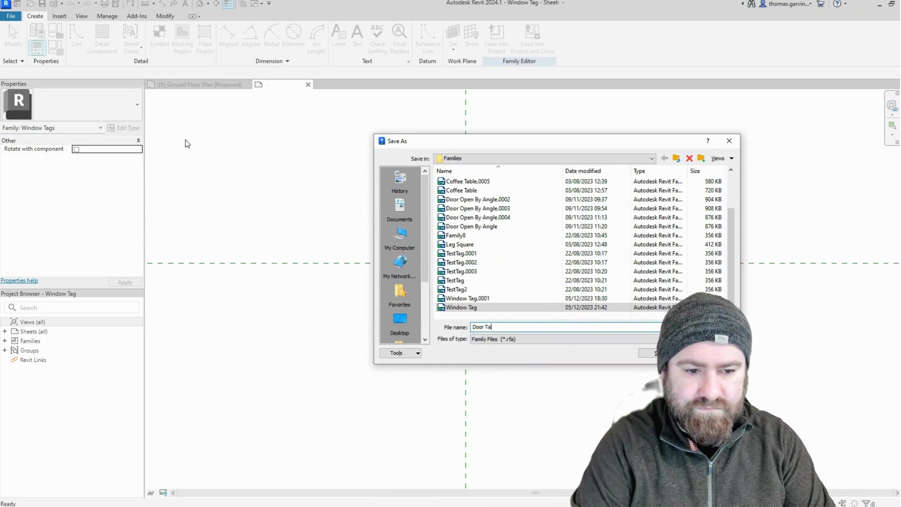
{"action": "type", "text": "g"}
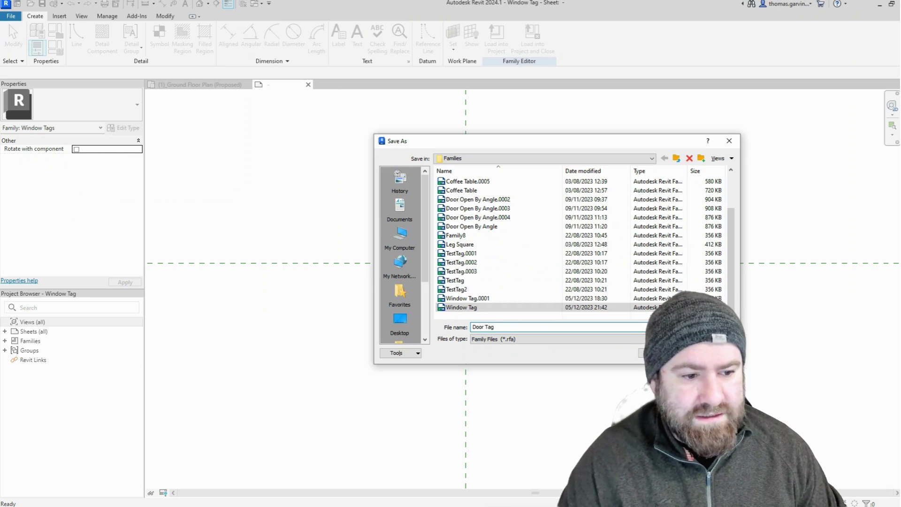
{"action": "key", "text": "Return"}
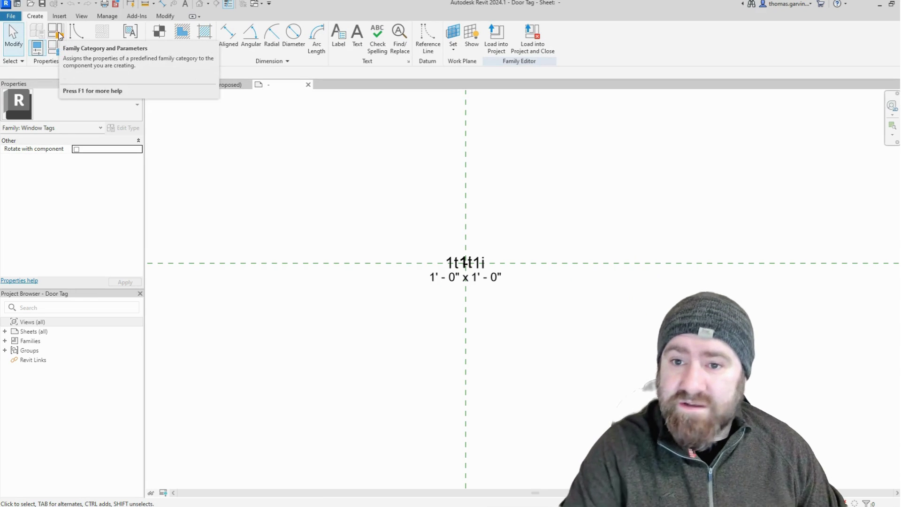
- Change the family category to Door Tags and save the changes
{"action": "left_click", "coordinate": [56, 34]}
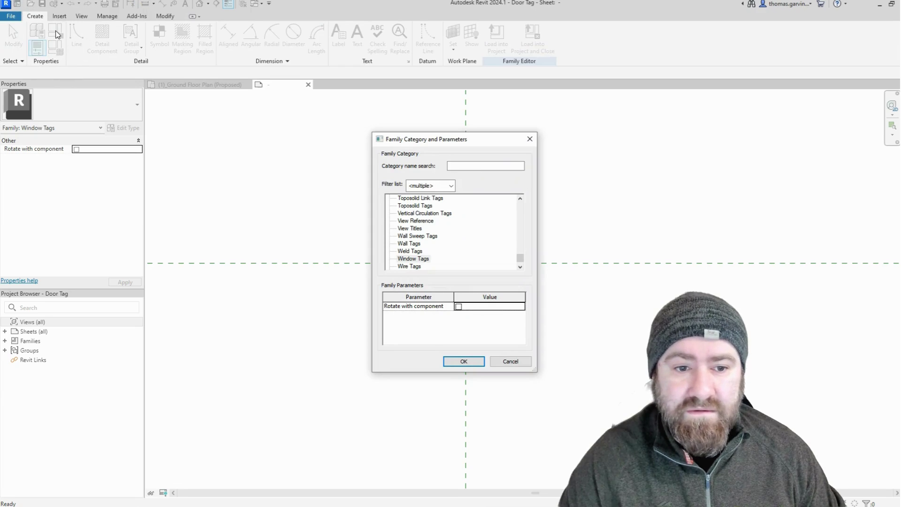
{"action": "left_click", "coordinate": [412, 263]}
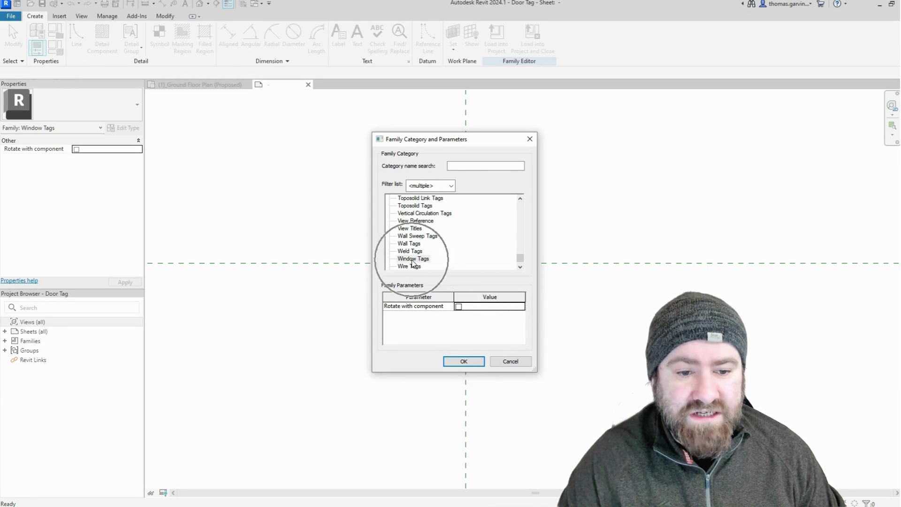
{"action": "left_click_drag", "start_coordinate": [521, 258], "coordinate": [523, 218]}
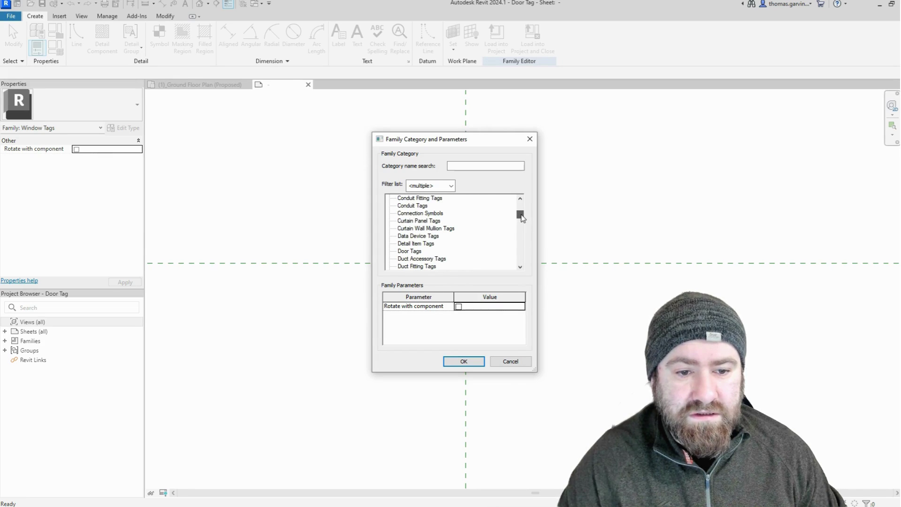
{"action": "left_click", "coordinate": [464, 361]}
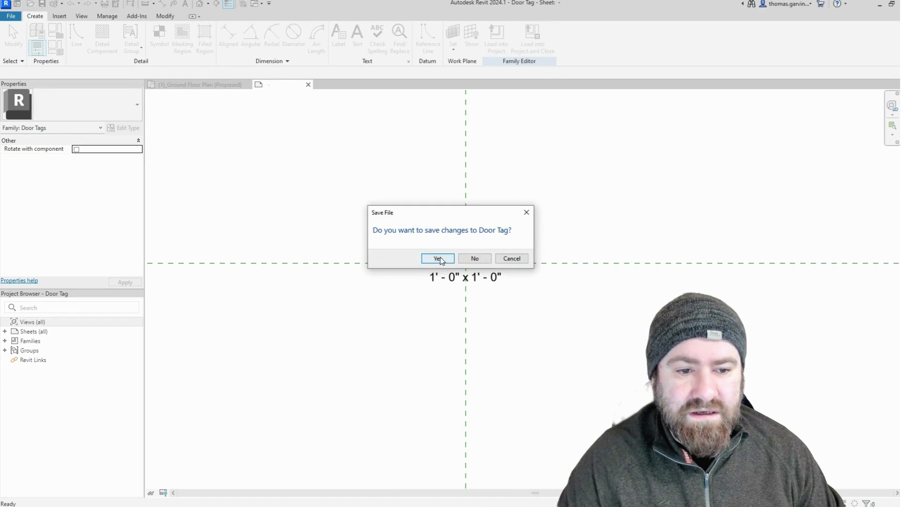
{"action": "left_click", "coordinate": [437, 258]}
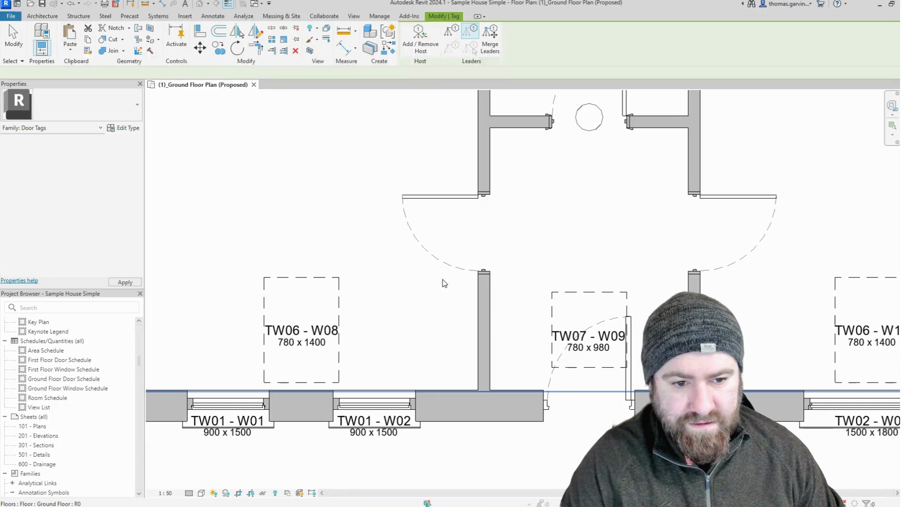
- Tag the top interior door D04 using Tag by Category
{"action": "key", "text": "Escape"}
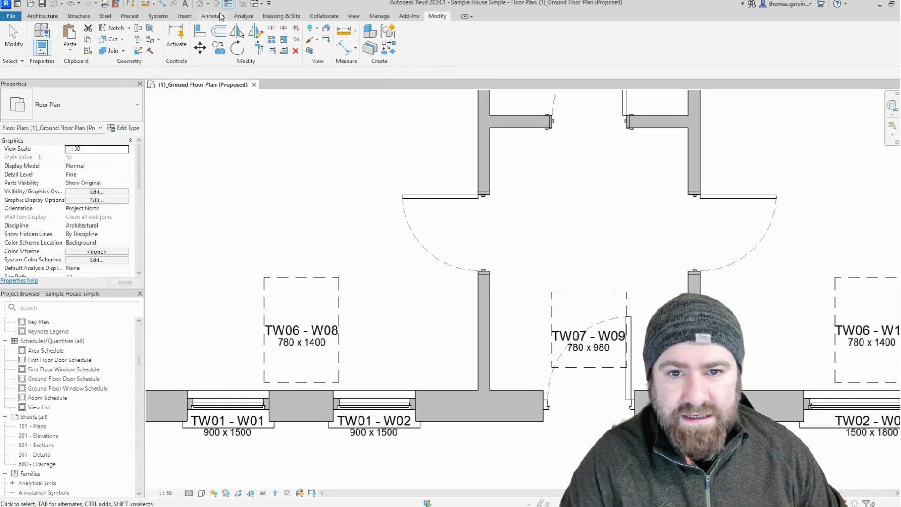
{"action": "left_click", "coordinate": [221, 17]}
{"action": "left_click", "coordinate": [477, 34]}
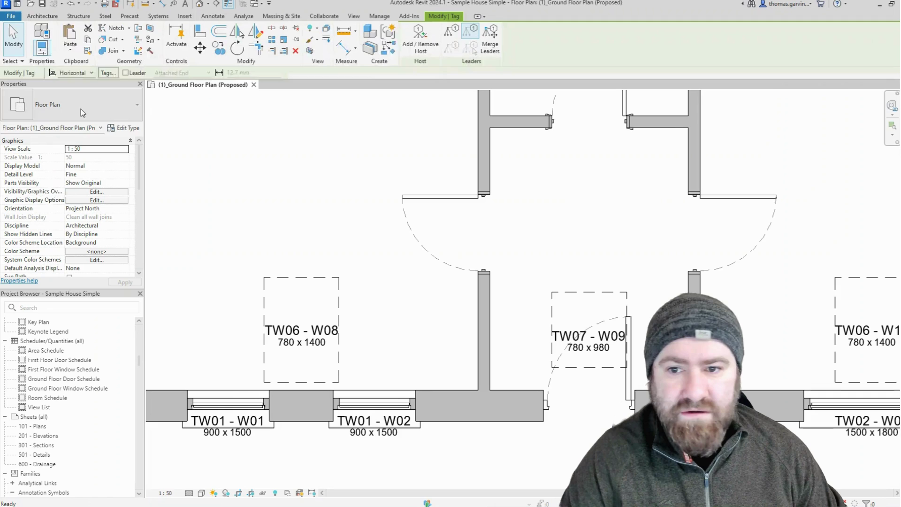
{"action": "left_click", "coordinate": [620, 142]}
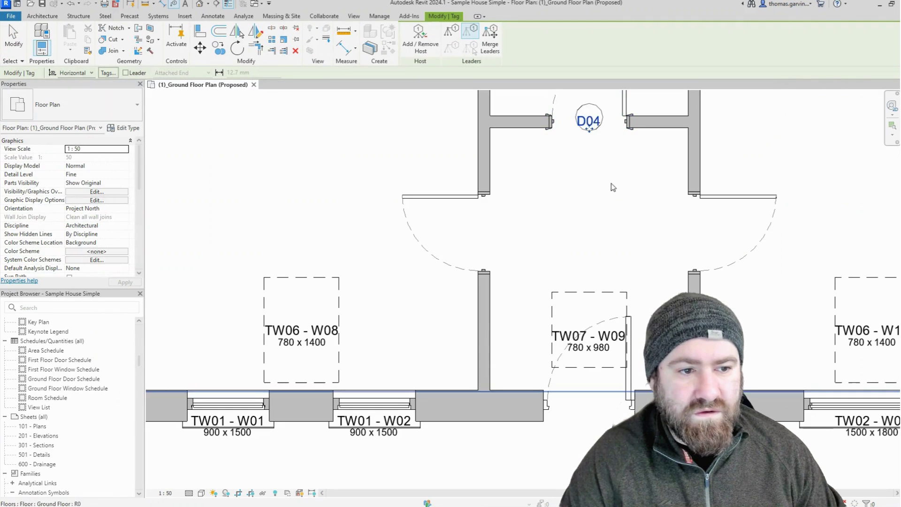
{"action": "middle_click_drag", "start_coordinate": [612, 187], "coordinate": [553, 271]}
{"action": "key", "text": "Escape"}
{"action": "key", "text": "Escape"}
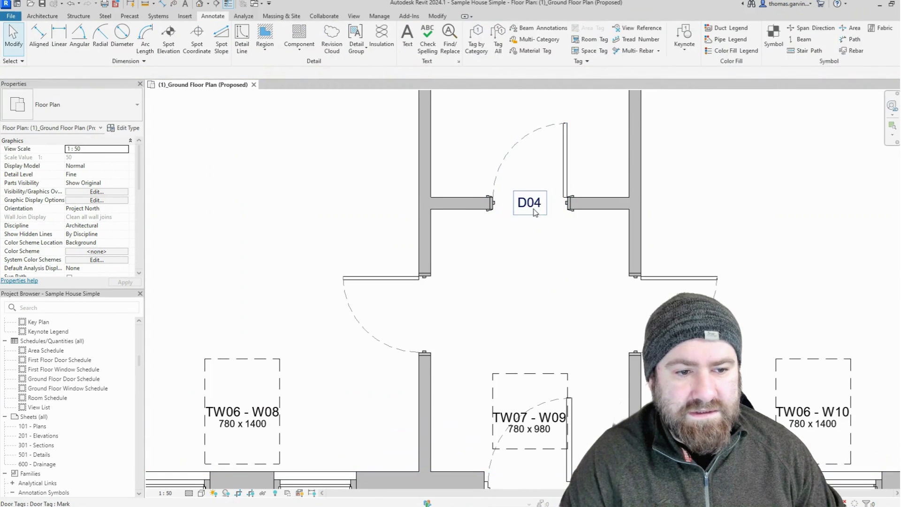
- Switch the D04 door tag's type to Mark, Type Mark & Dims
{"action": "left_click", "coordinate": [534, 212]}
{"action": "left_click", "coordinate": [95, 105]}
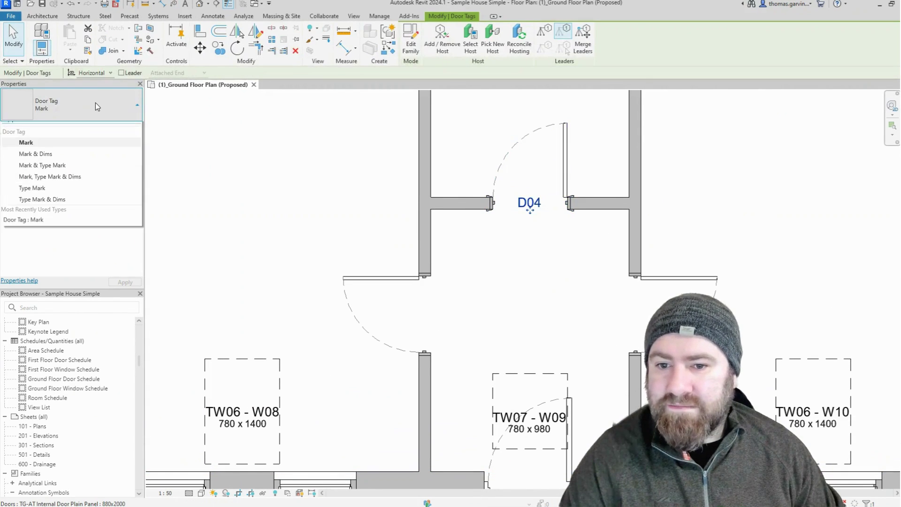
{"action": "left_click", "coordinate": [71, 166]}
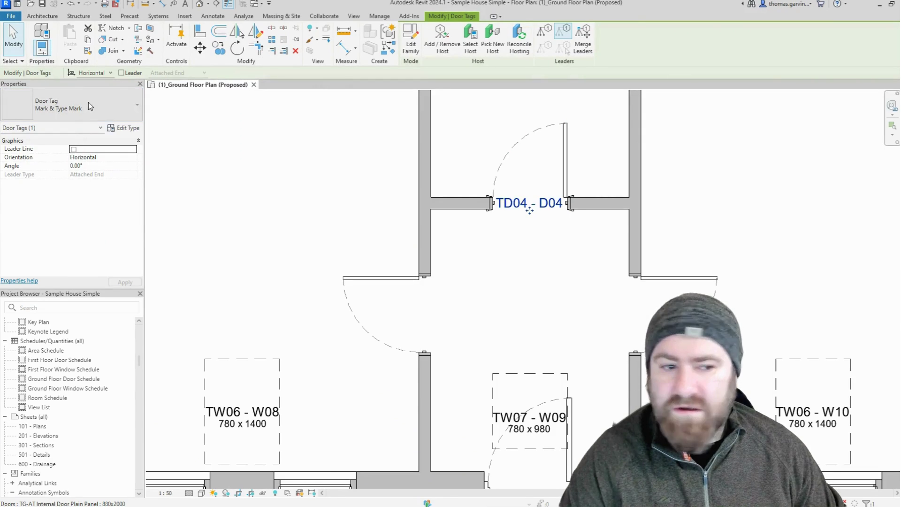
{"action": "left_click", "coordinate": [89, 102]}
{"action": "left_click", "coordinate": [85, 187]}
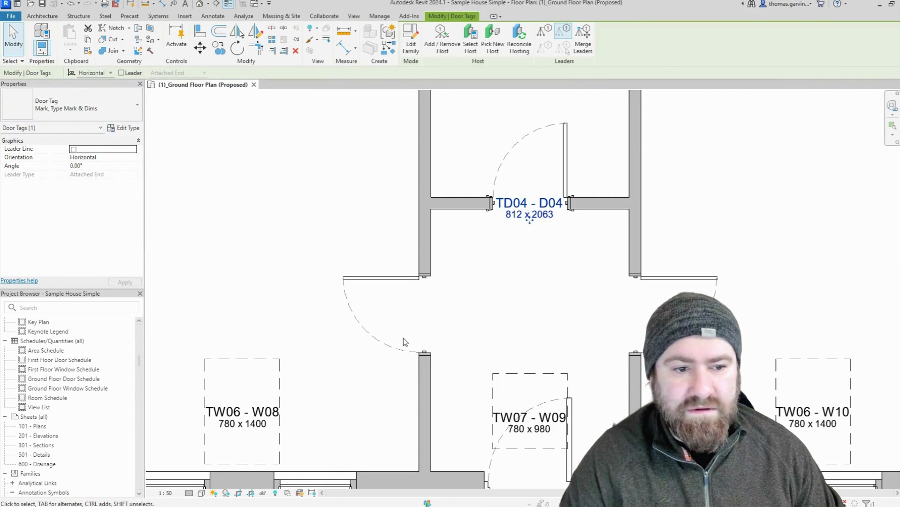
{"action": "scroll", "coordinate": [405, 341], "scroll_direction": "down", "scroll_amount": 3}
{"action": "key", "text": "Delete"}
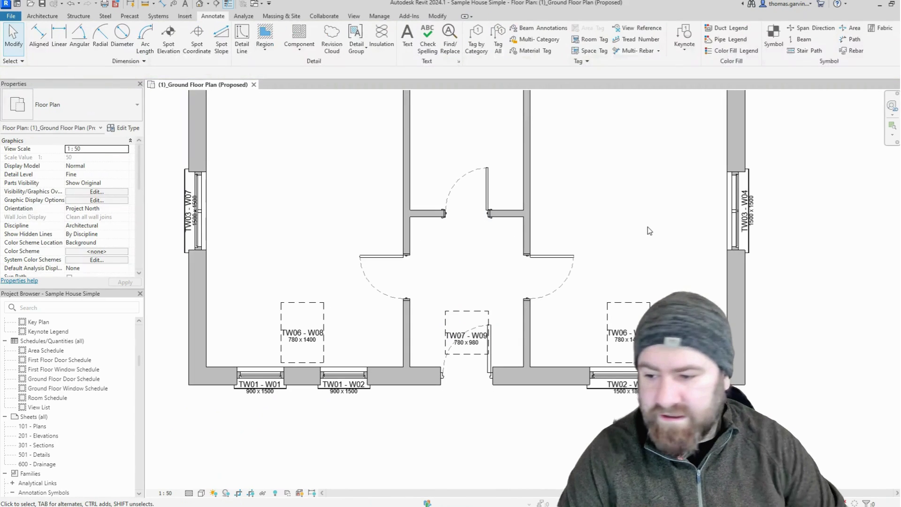
{"action": "scroll", "coordinate": [634, 207], "scroll_direction": "down", "scroll_amount": 3}
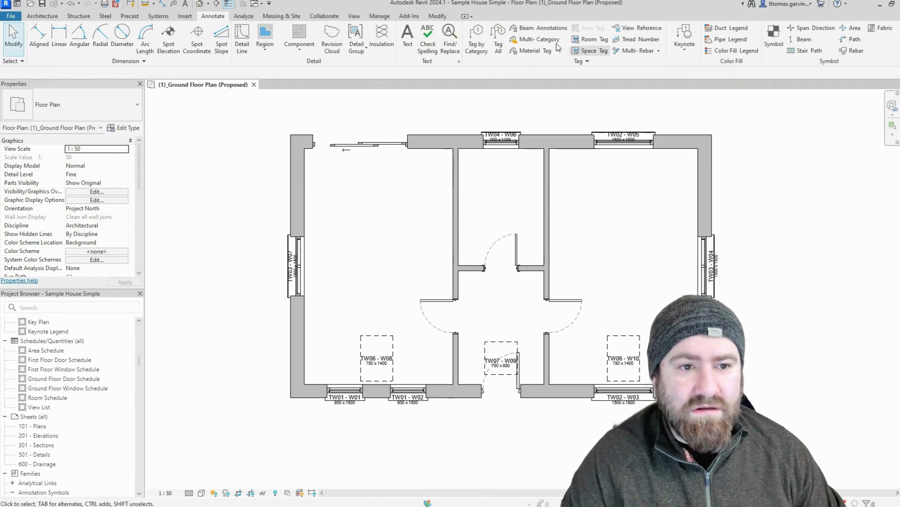
- Tag all untagged doors with the Mark, Type Mark & Dims door tag
{"action": "left_click", "coordinate": [498, 40]}
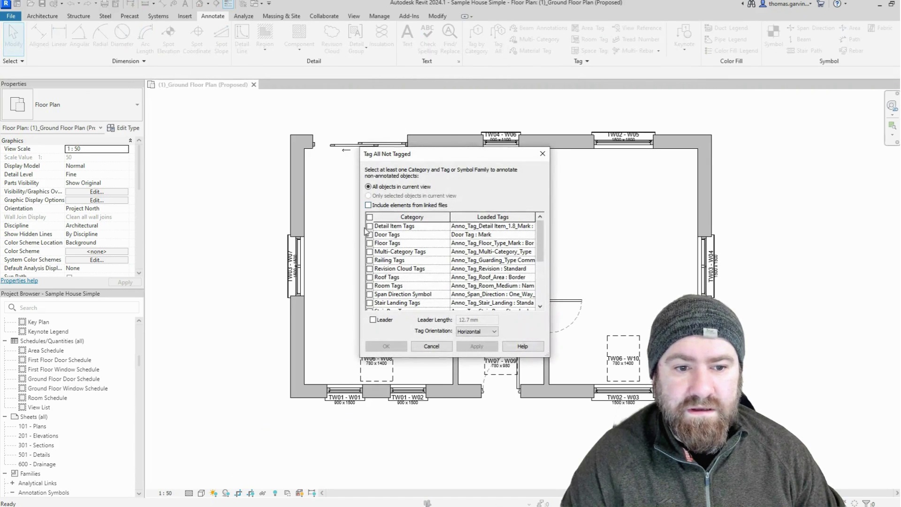
{"action": "left_click", "coordinate": [533, 236]}
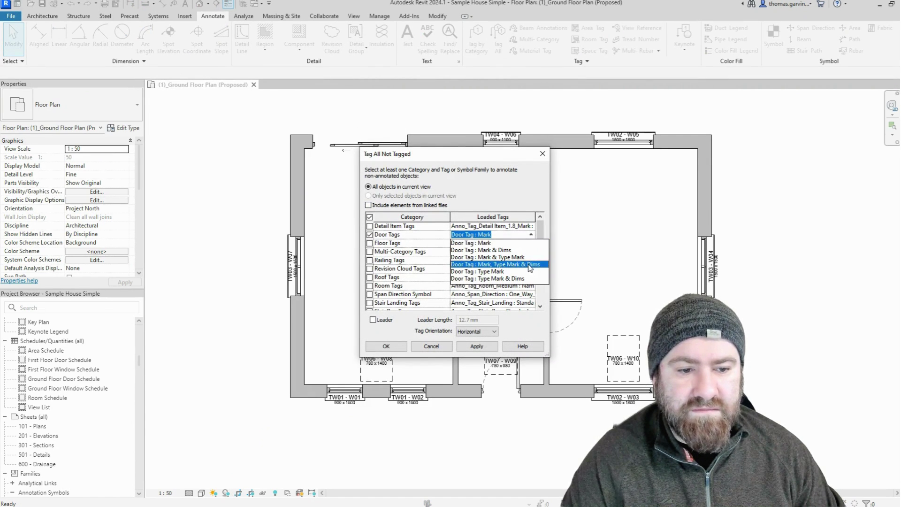
{"action": "left_click", "coordinate": [531, 266]}
{"action": "left_click", "coordinate": [376, 349]}
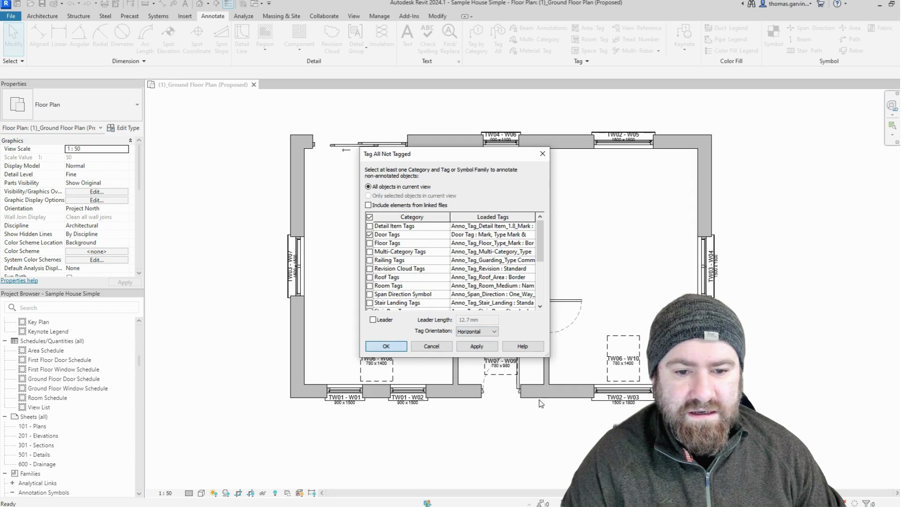
- Set the TD03 and TD05 door tags to Vertical orientation
{"action": "scroll", "coordinate": [480, 331], "scroll_direction": "up", "scroll_amount": 2}
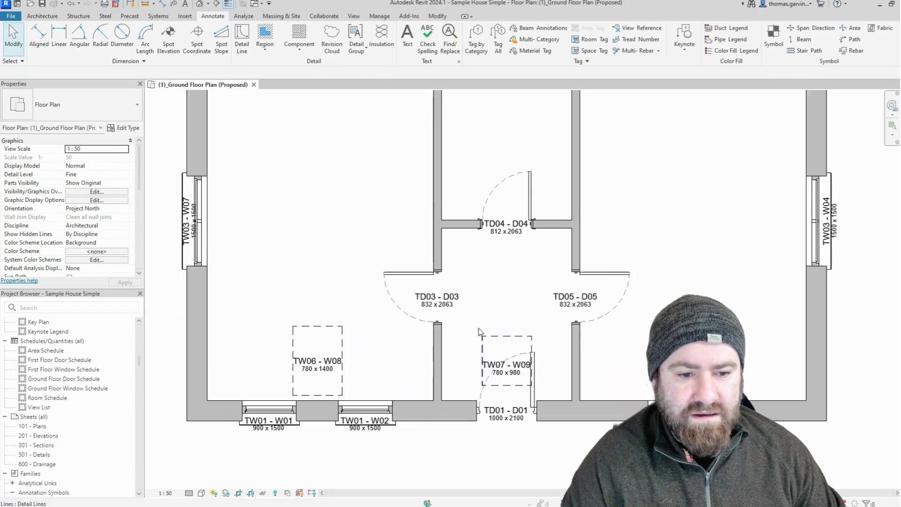
{"action": "left_click", "coordinate": [575, 296]}
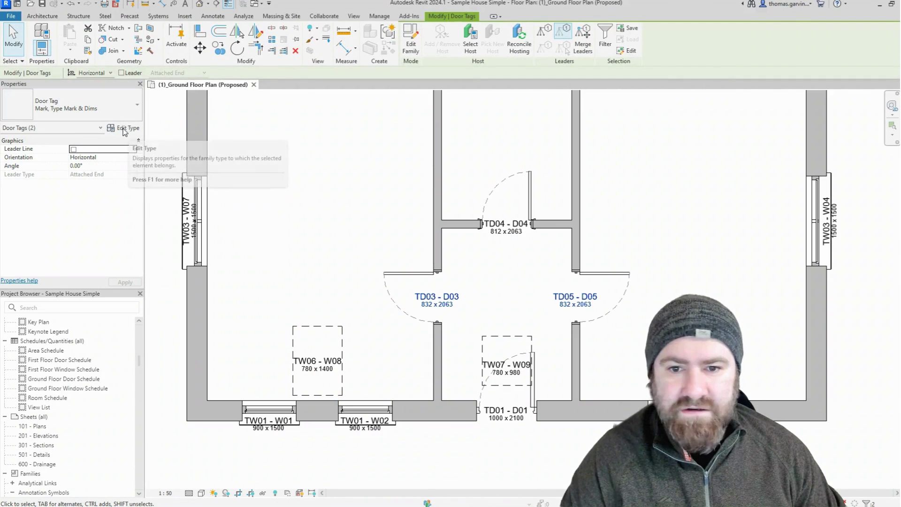
{"action": "left_click", "coordinate": [109, 73]}
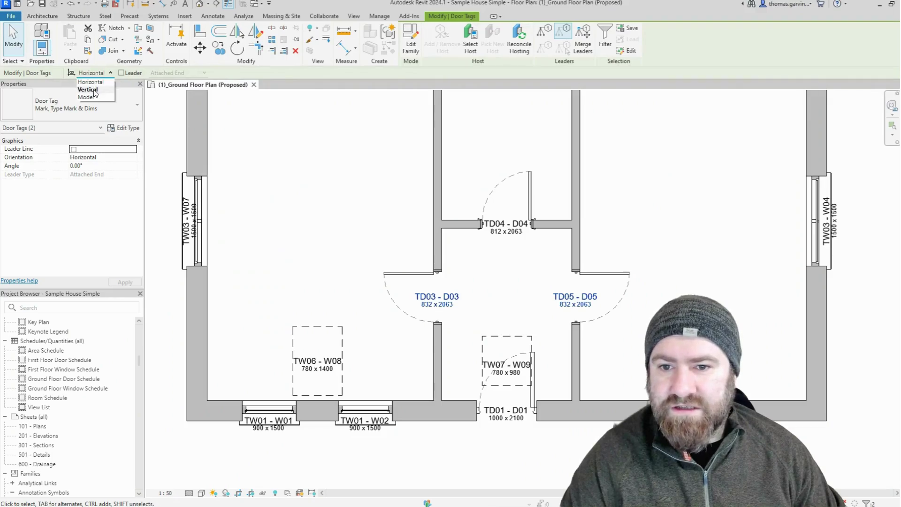
{"action": "left_click", "coordinate": [86, 89]}
{"action": "scroll", "coordinate": [678, 258], "scroll_direction": "down", "scroll_amount": 3}
{"action": "left_click", "coordinate": [626, 318]}
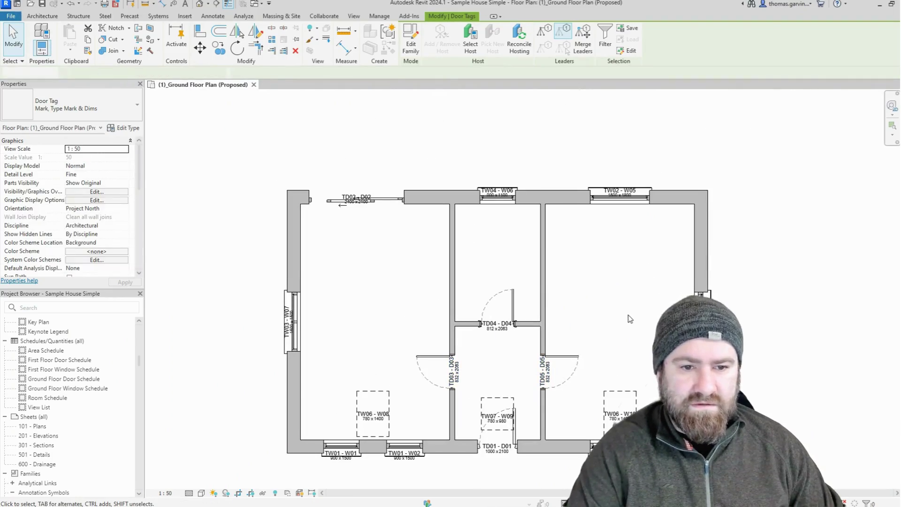